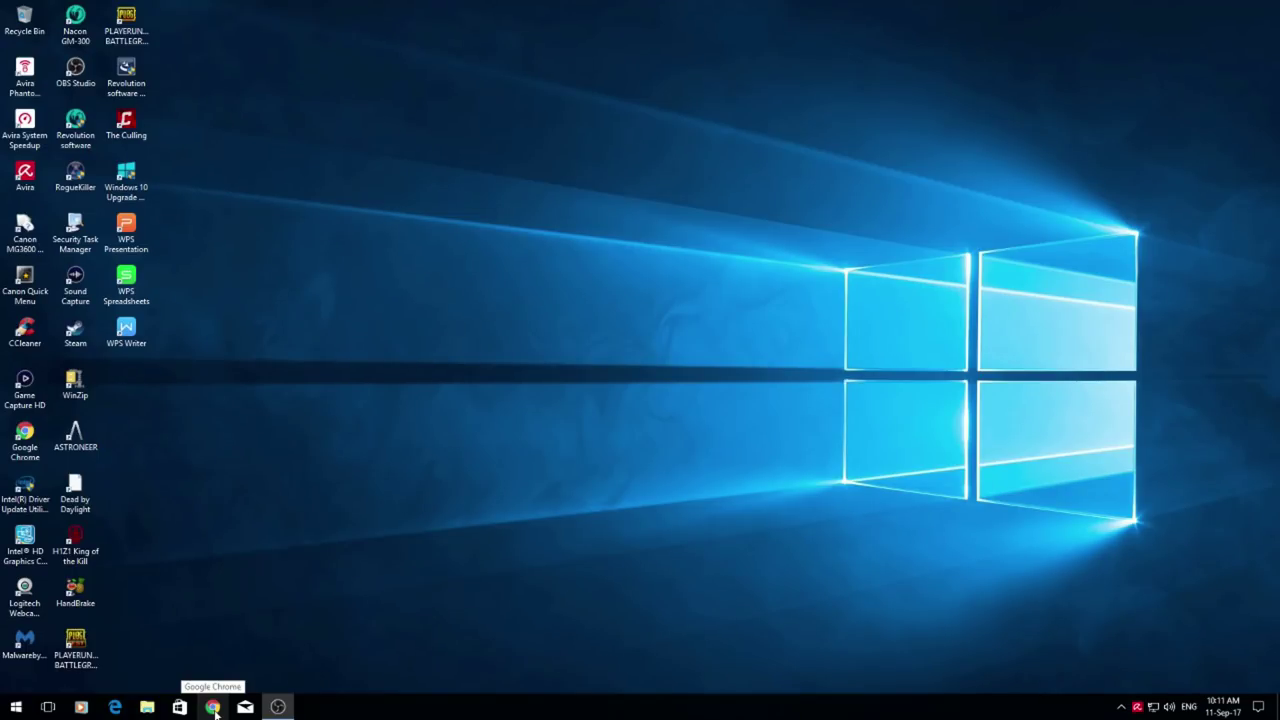
- In Google Chrome, search for "nacon pro controller" and open the software download login from NACON Gaming's Revolution Pro Controller page
{"action": "left_click", "coordinate": [213, 707]}
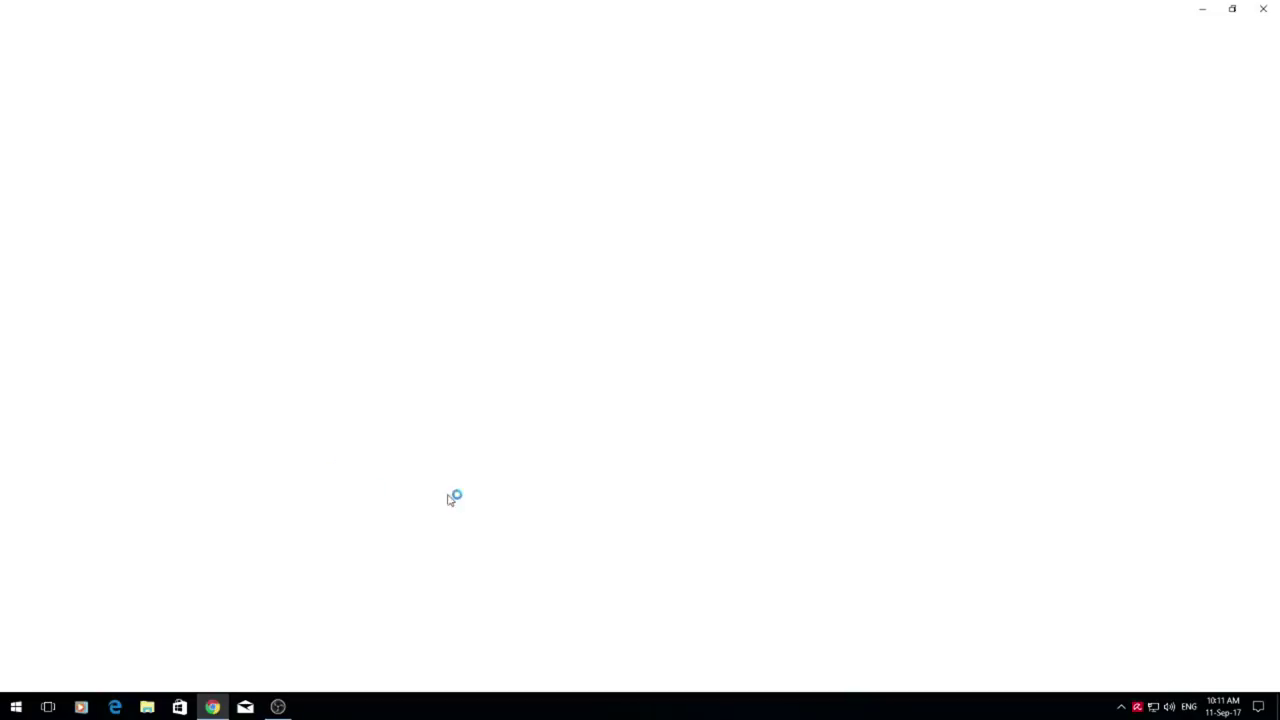
{"action": "left_click", "coordinate": [509, 264]}
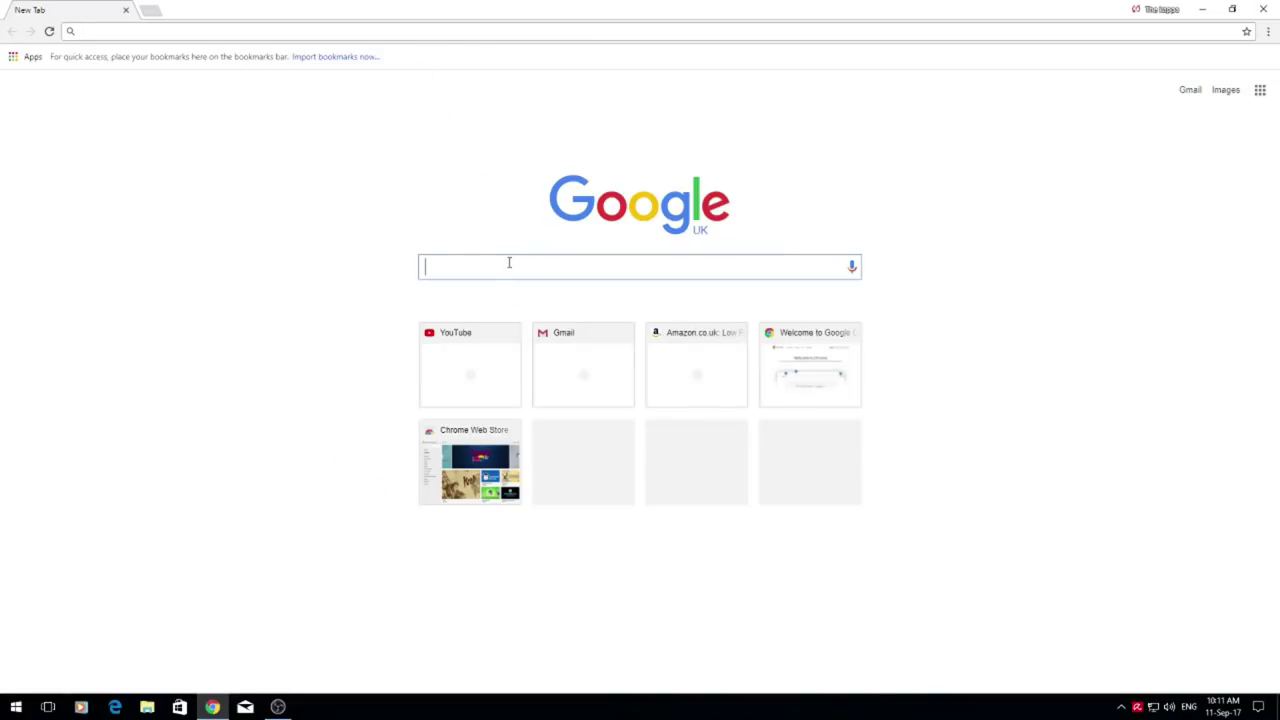
{"action": "type", "text": "nacon pro controller"}
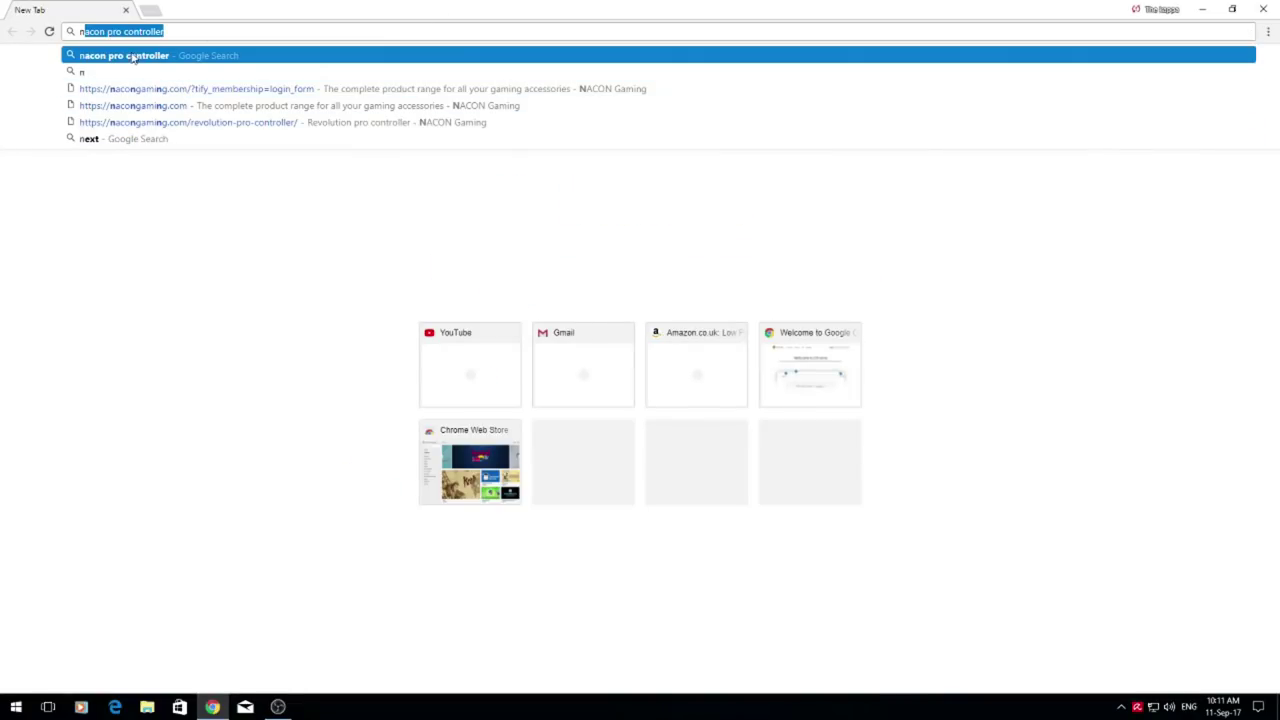
{"action": "left_click", "coordinate": [166, 57]}
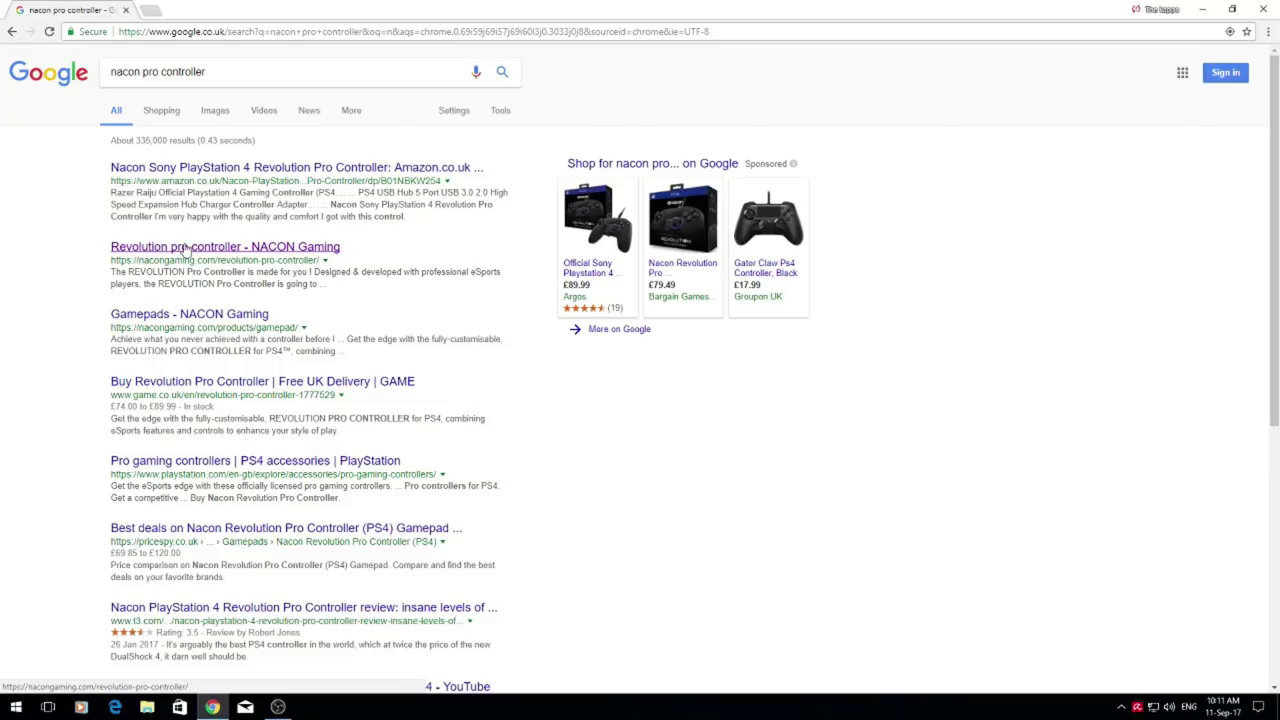
{"action": "left_click", "coordinate": [268, 250]}
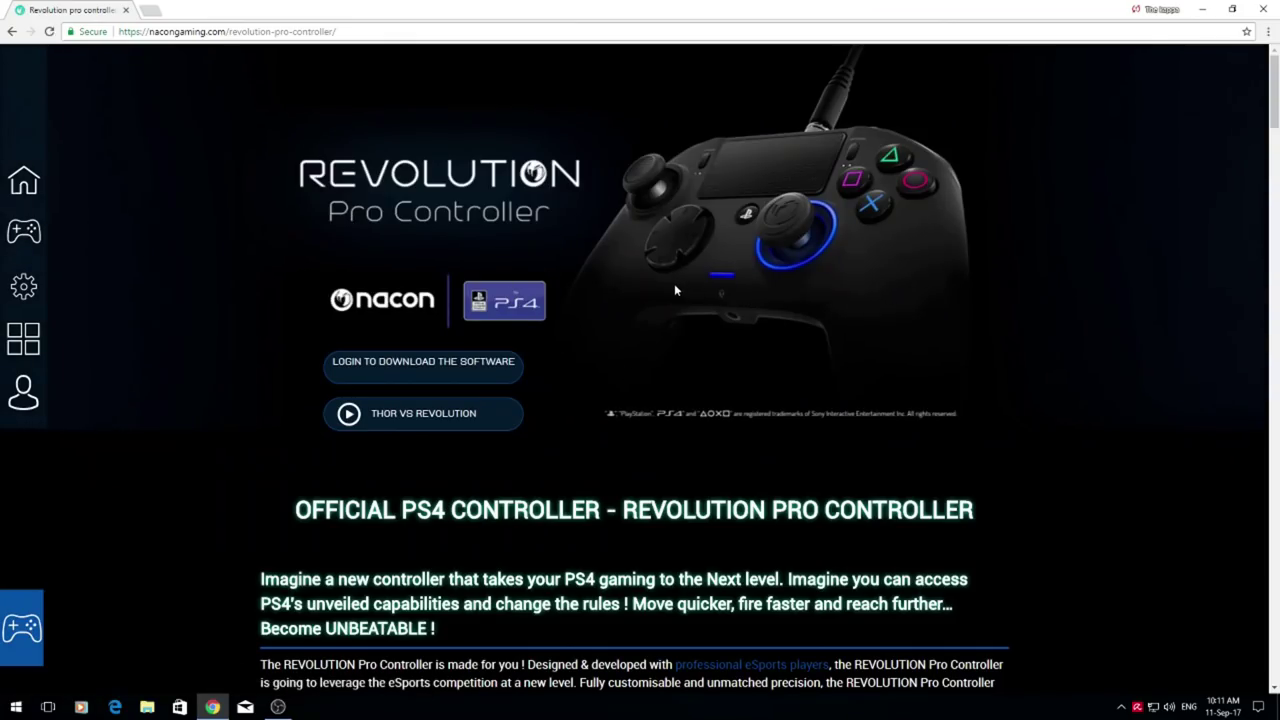
{"action": "left_click", "coordinate": [421, 360]}
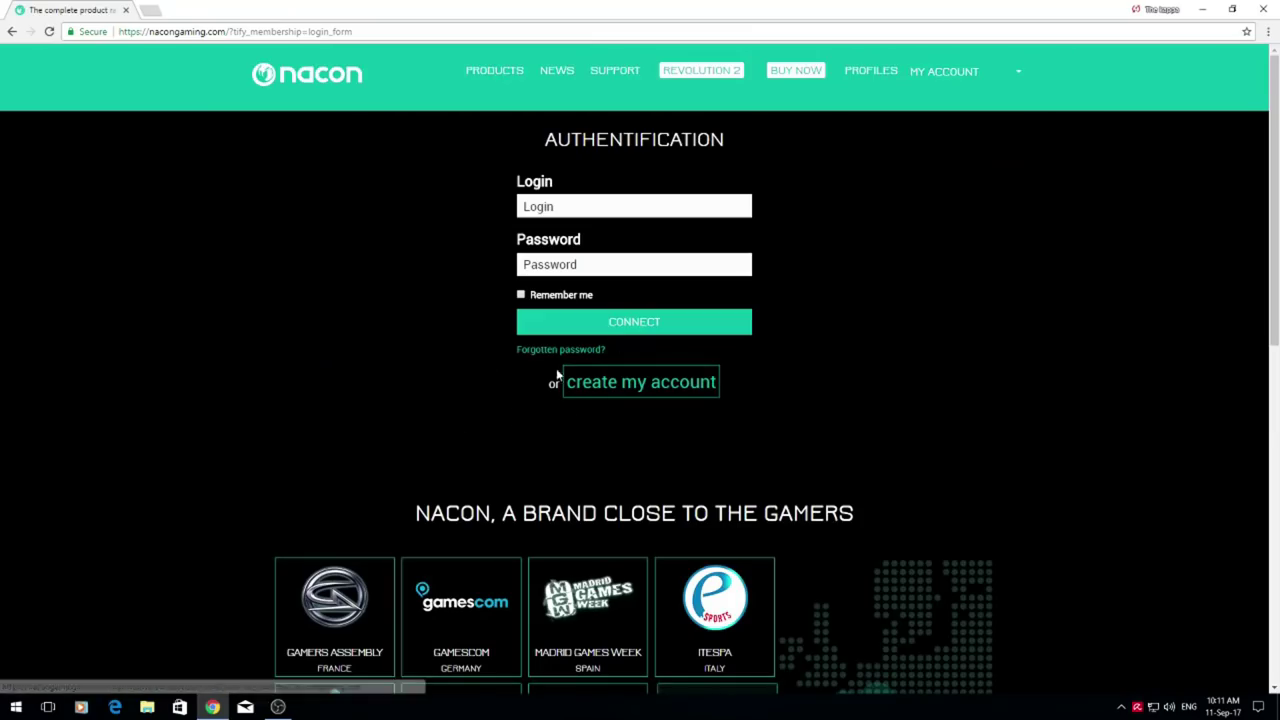
- Look through the NACON account creation form, then return to the login page
{"action": "left_click", "coordinate": [645, 382]}
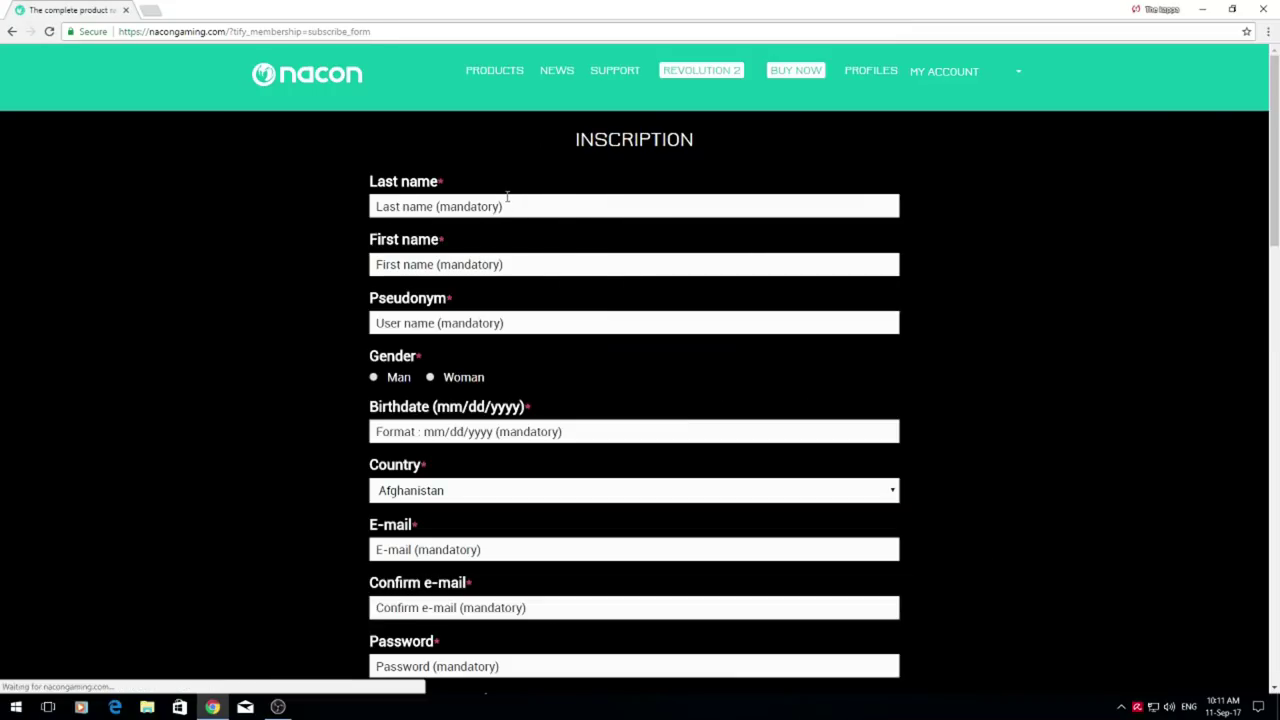
{"action": "scroll", "coordinate": [467, 355], "scroll_direction": "down", "scroll_amount": 7}
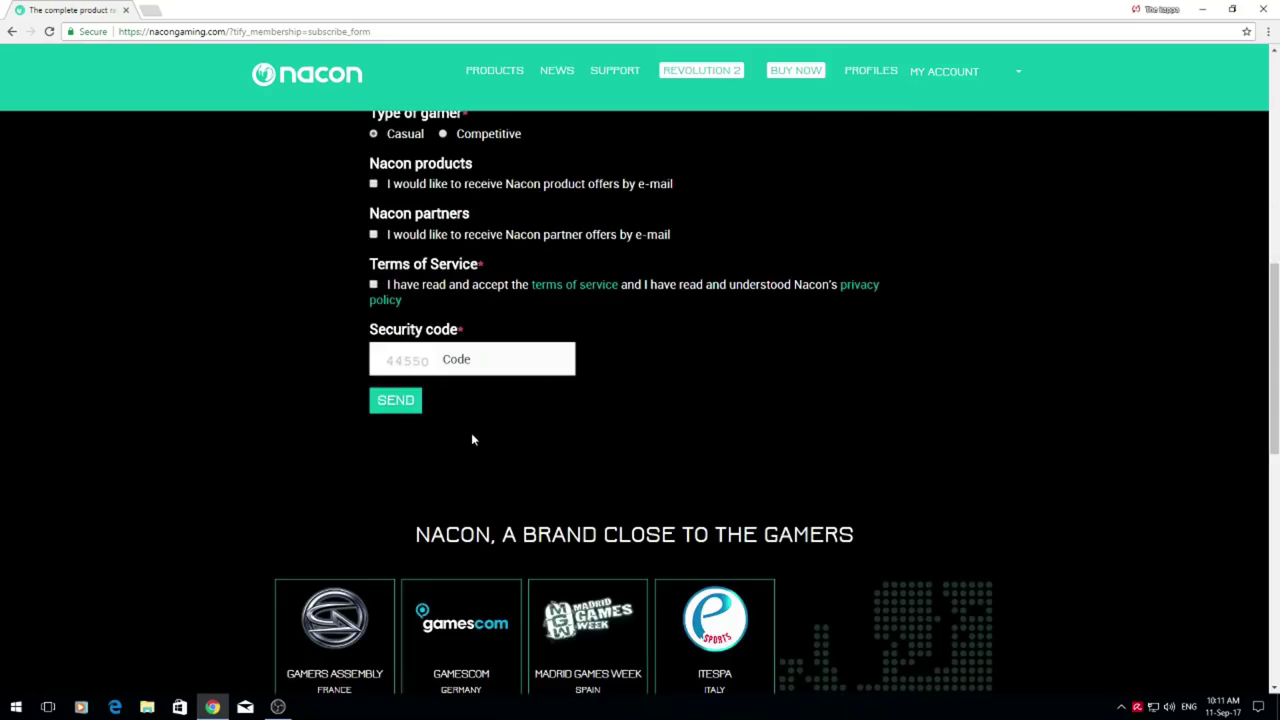
{"action": "scroll", "coordinate": [483, 403], "scroll_direction": "up", "scroll_amount": 7}
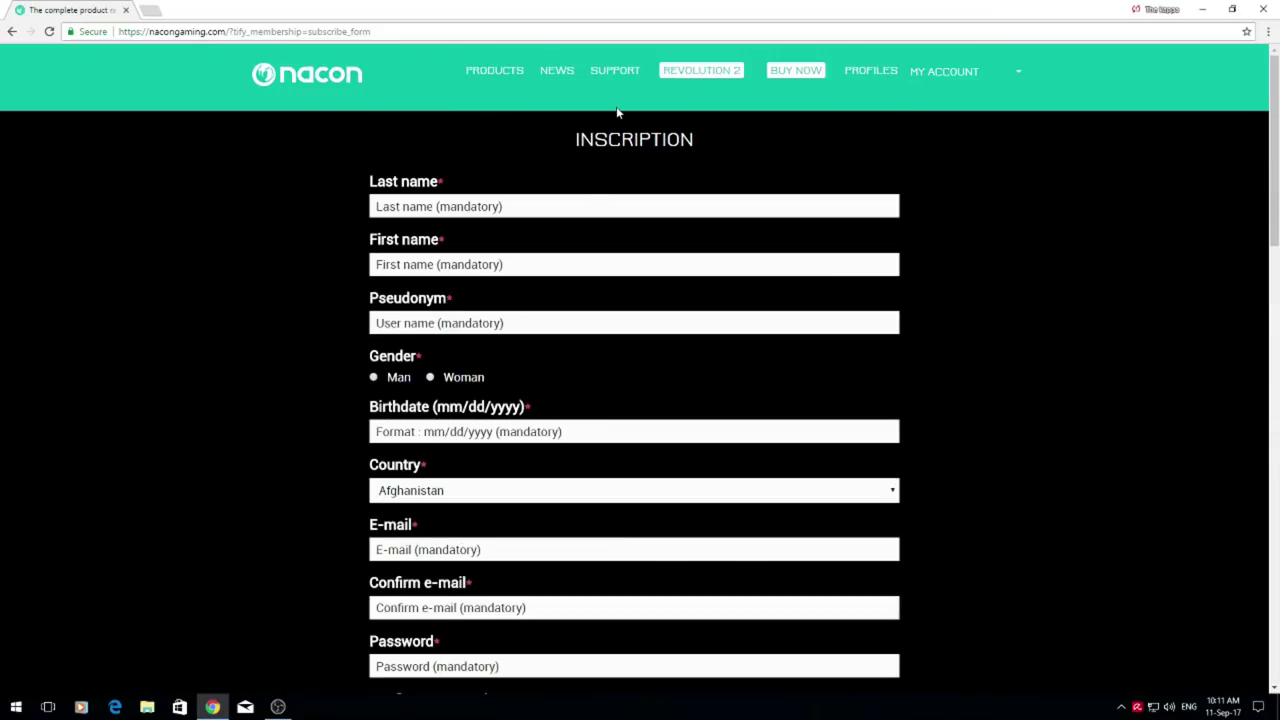
{"action": "left_click", "coordinate": [12, 31]}
- Sign in to the NACON site with the saved login name and the account password
{"action": "left_click", "coordinate": [600, 209]}
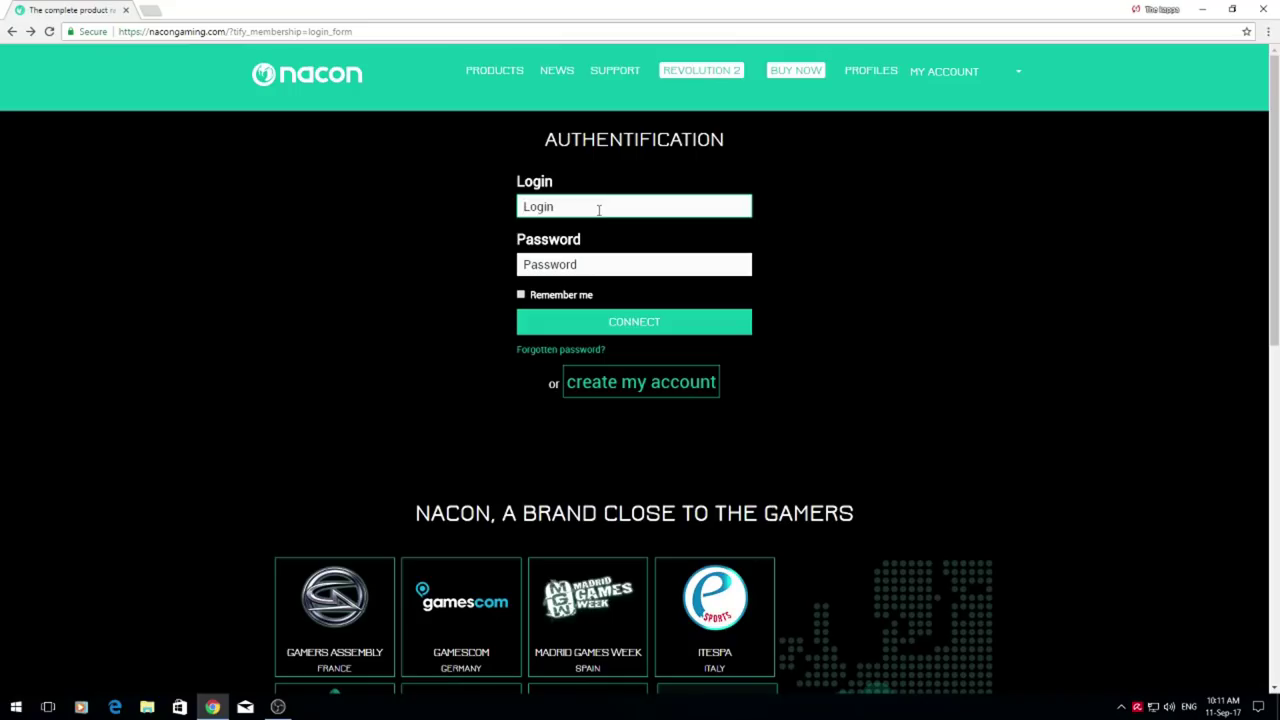
{"action": "left_click", "coordinate": [599, 209]}
{"action": "left_click", "coordinate": [590, 226]}
{"action": "left_click", "coordinate": [594, 264]}
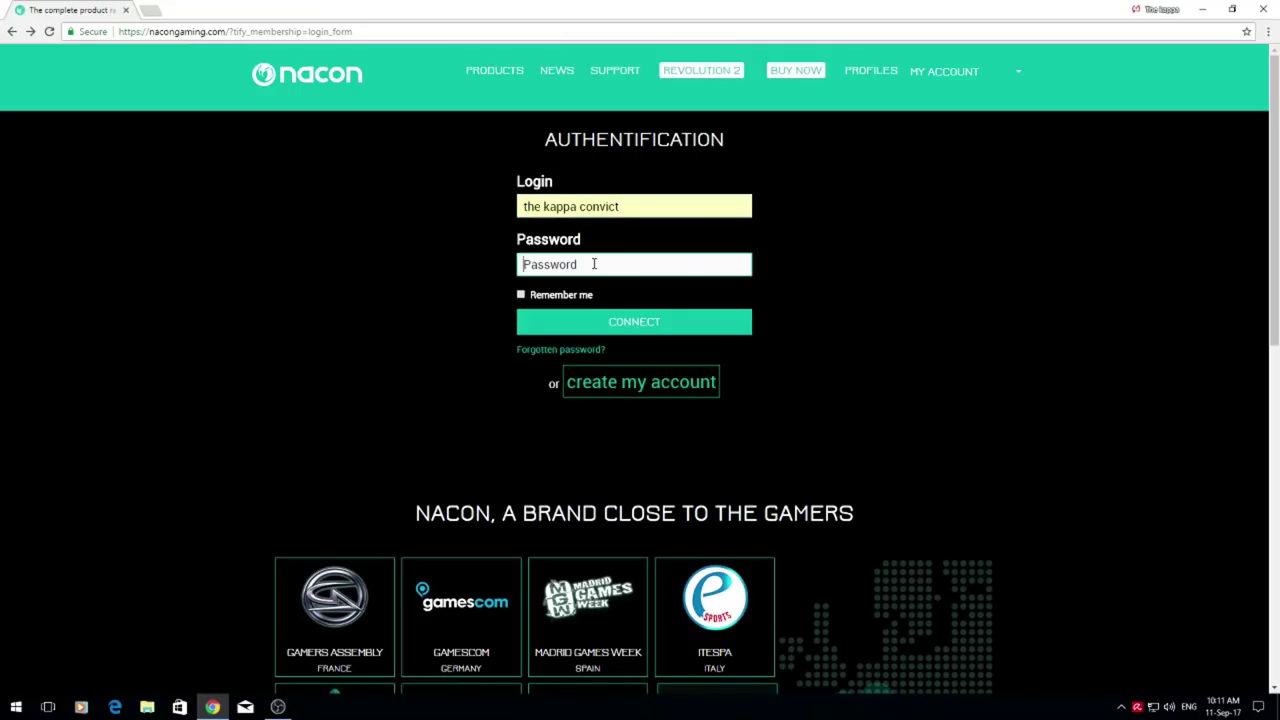
{"action": "type", "text": "•"}
{"action": "key", "text": "Return"}
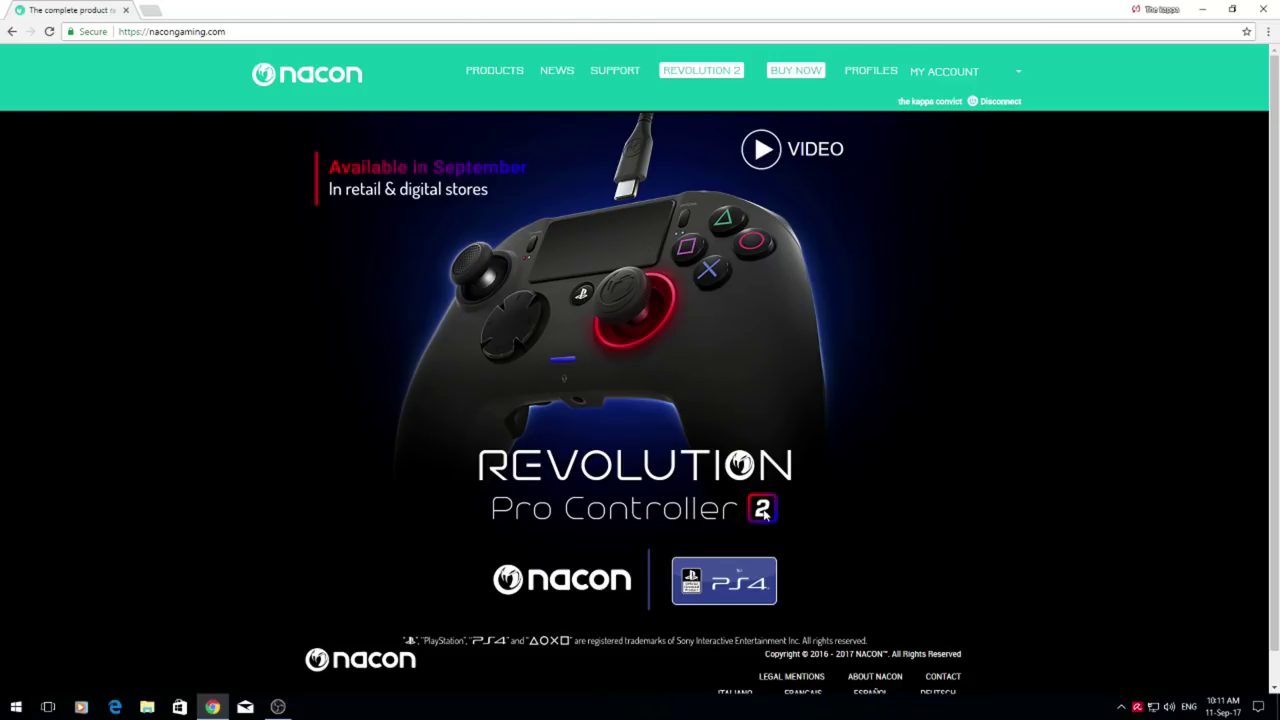
- Download the Revolution Pro Controller software from the gamepads section of the NACON support page
{"action": "left_click", "coordinate": [617, 72]}
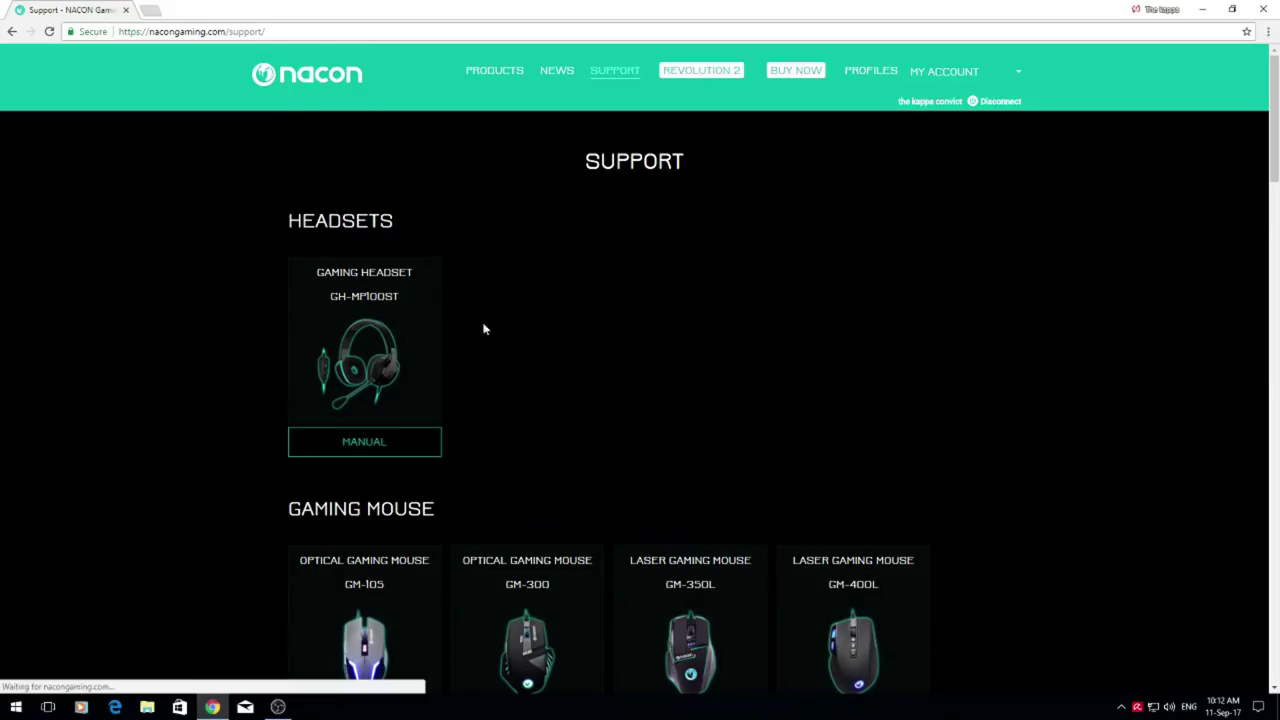
{"action": "scroll", "coordinate": [545, 380], "scroll_direction": "down", "scroll_amount": 9}
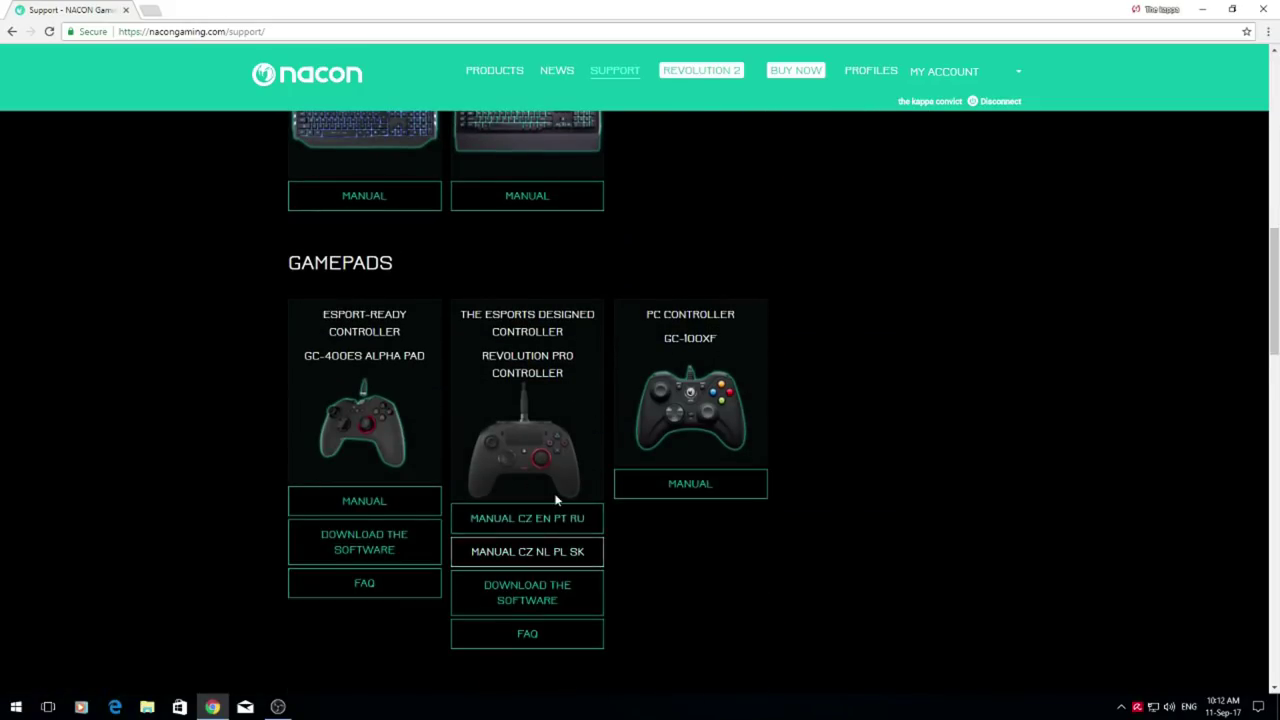
{"action": "scroll", "coordinate": [557, 500], "scroll_direction": "down", "scroll_amount": 4}
{"action": "scroll", "coordinate": [553, 476], "scroll_direction": "up", "scroll_amount": 2}
{"action": "scroll", "coordinate": [544, 313], "scroll_direction": "up", "scroll_amount": 1}
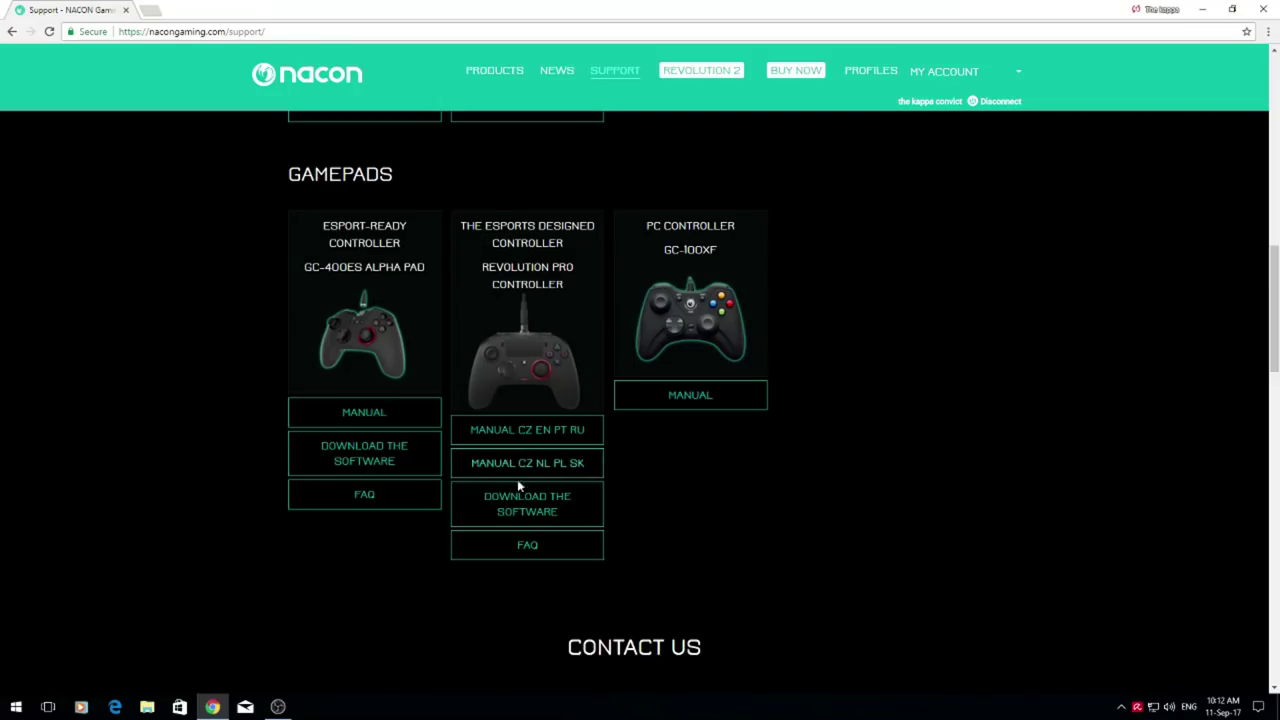
{"action": "left_click", "coordinate": [527, 511]}
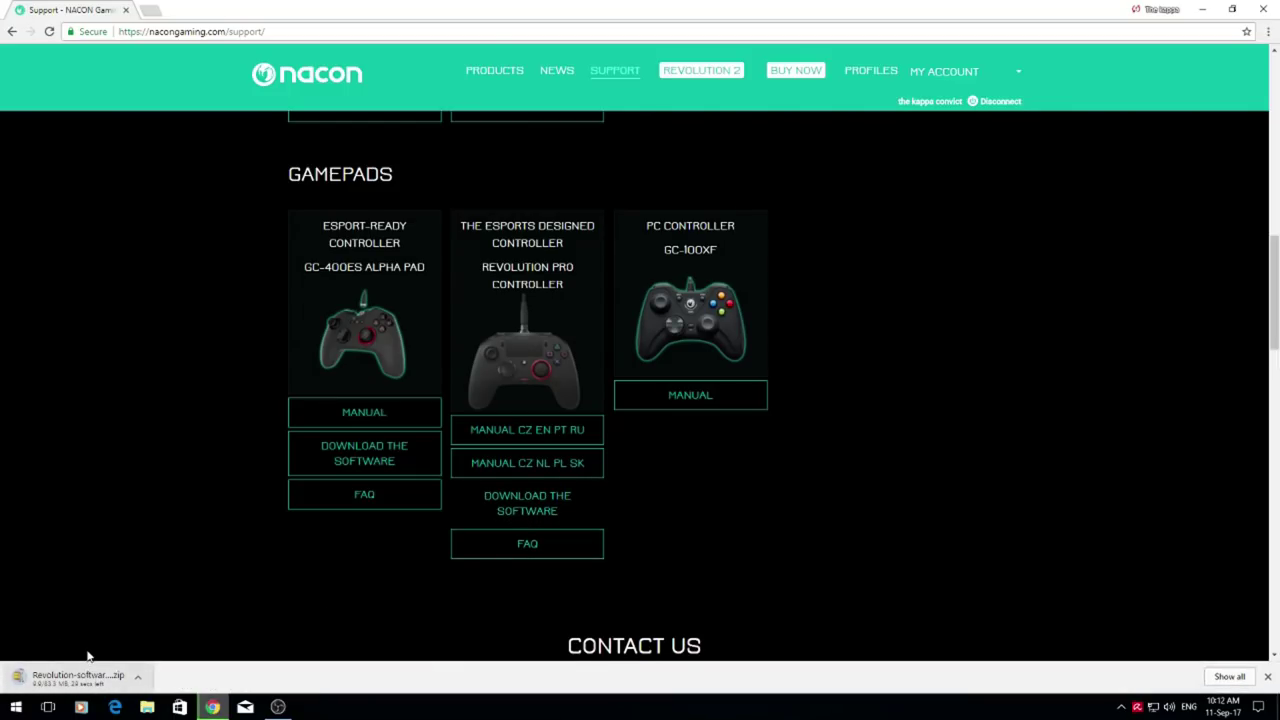
- Search for "winzip" in a new browser tab and open the official WinZip download page
{"action": "left_click", "coordinate": [152, 10]}
{"action": "left_click", "coordinate": [483, 265]}
{"action": "type", "text": "win"}
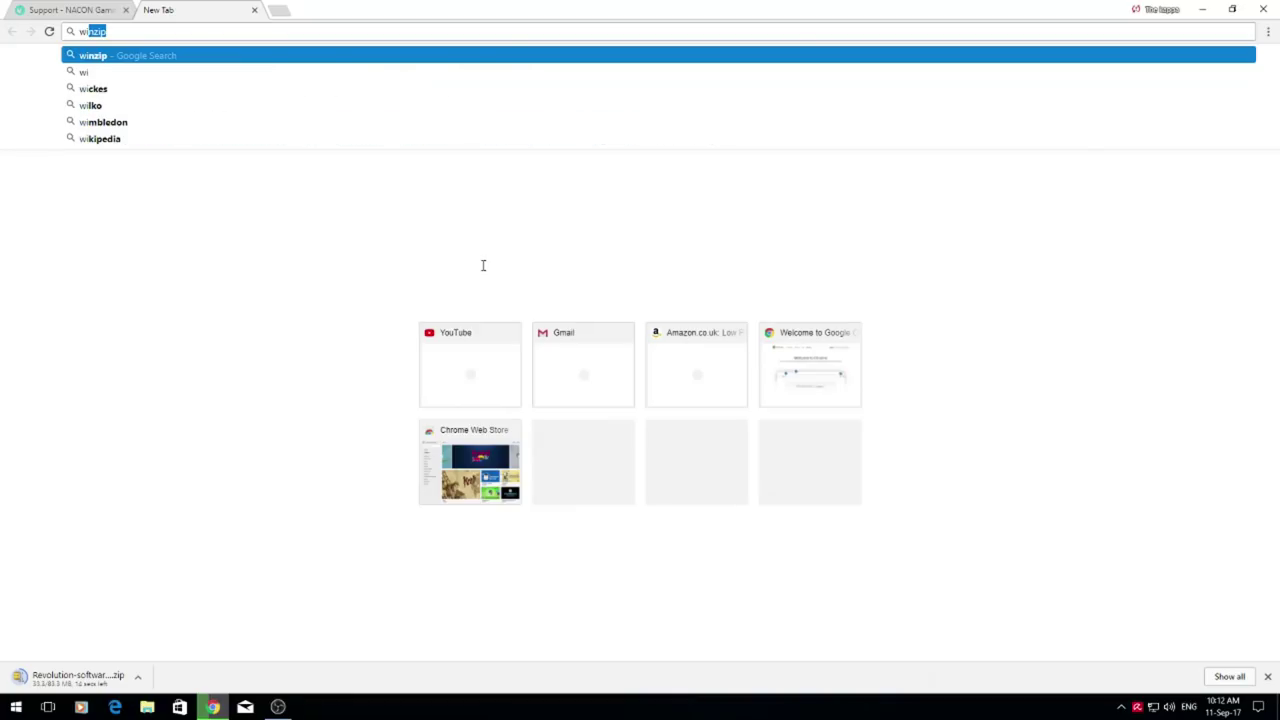
{"action": "type", "text": "zip"}
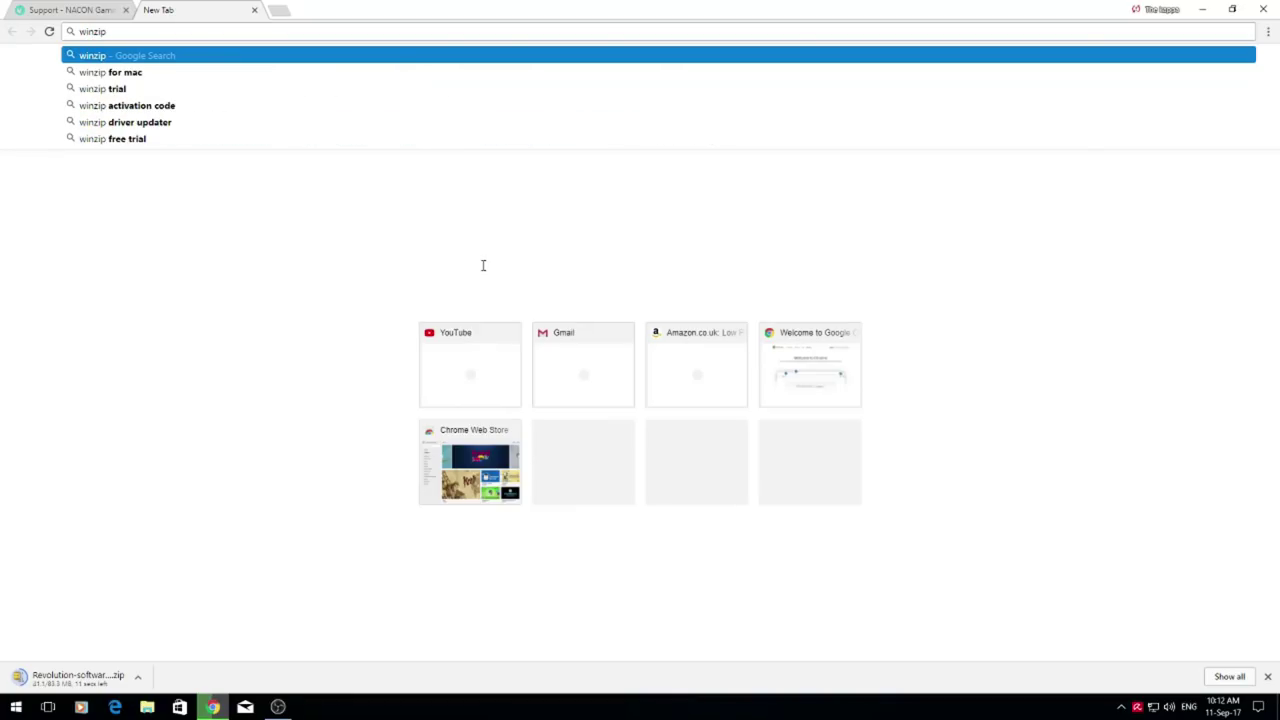
{"action": "key", "text": "Return"}
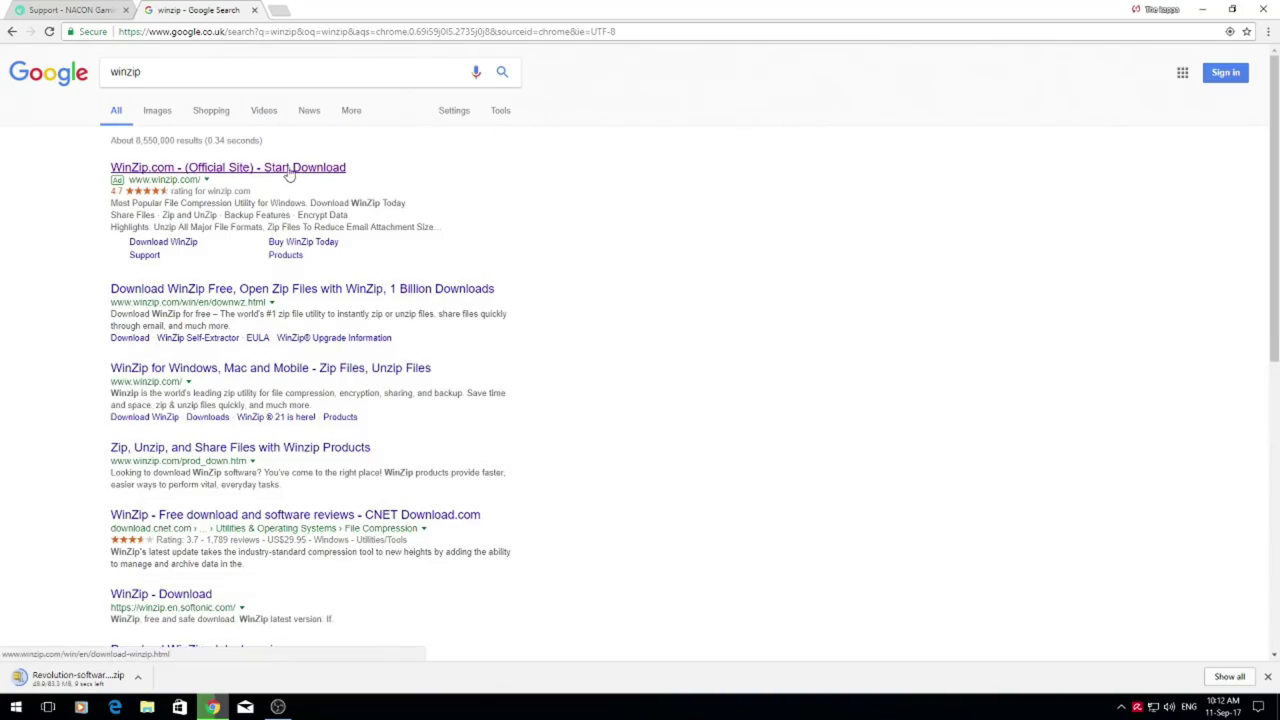
{"action": "left_click", "coordinate": [285, 170]}
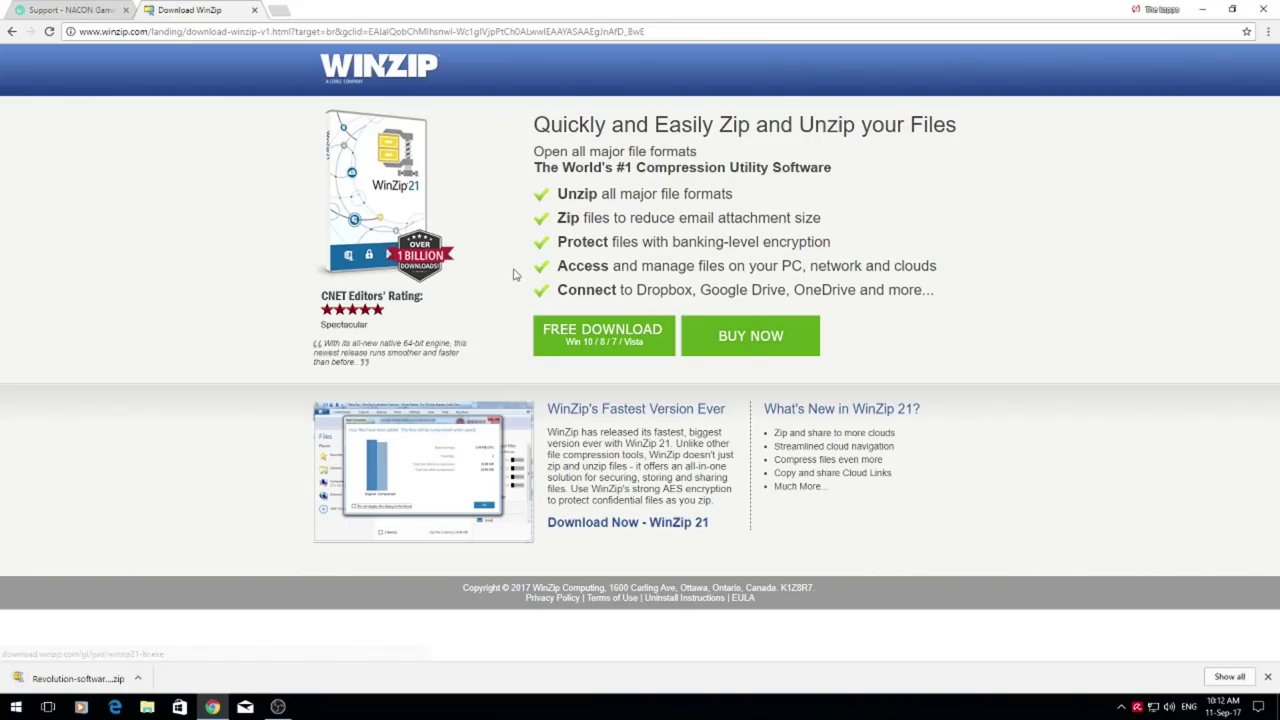
- Launch the WinZip evaluation version from the desktop, then close it and put its shortcut back in place
{"action": "left_click", "coordinate": [1203, 8]}
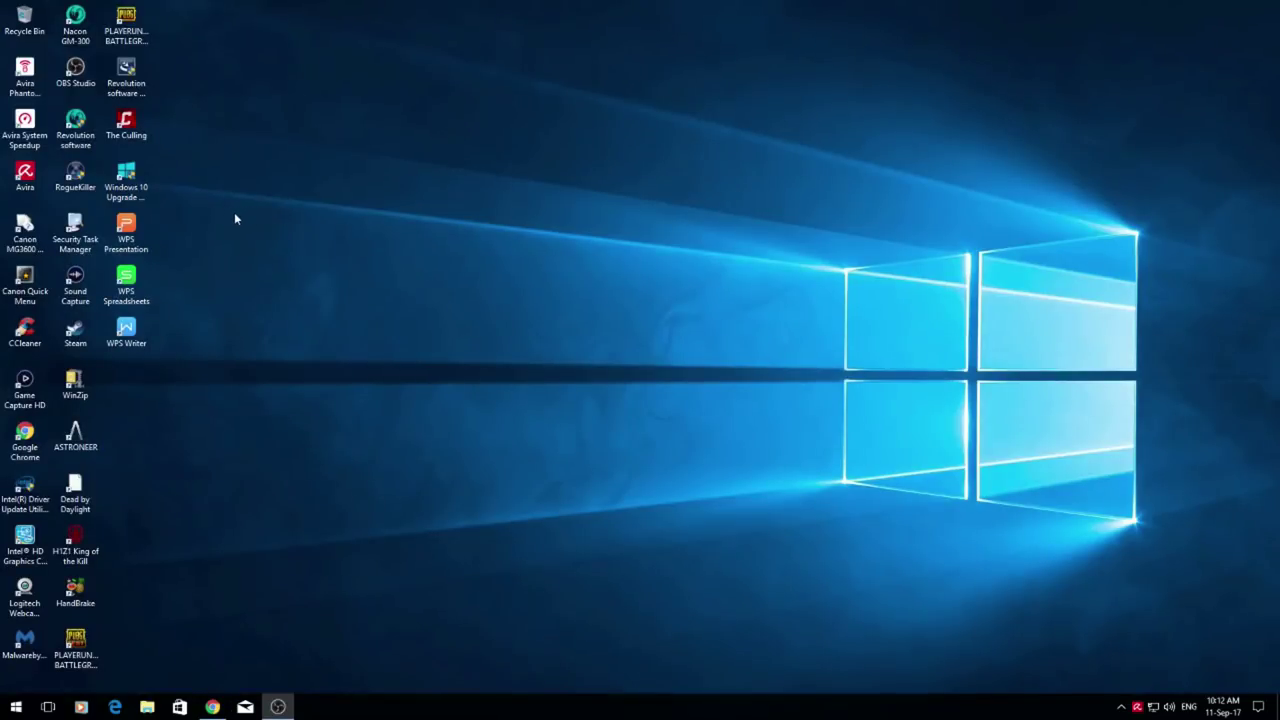
{"action": "left_click_drag", "start_coordinate": [76, 382], "coordinate": [507, 301]}
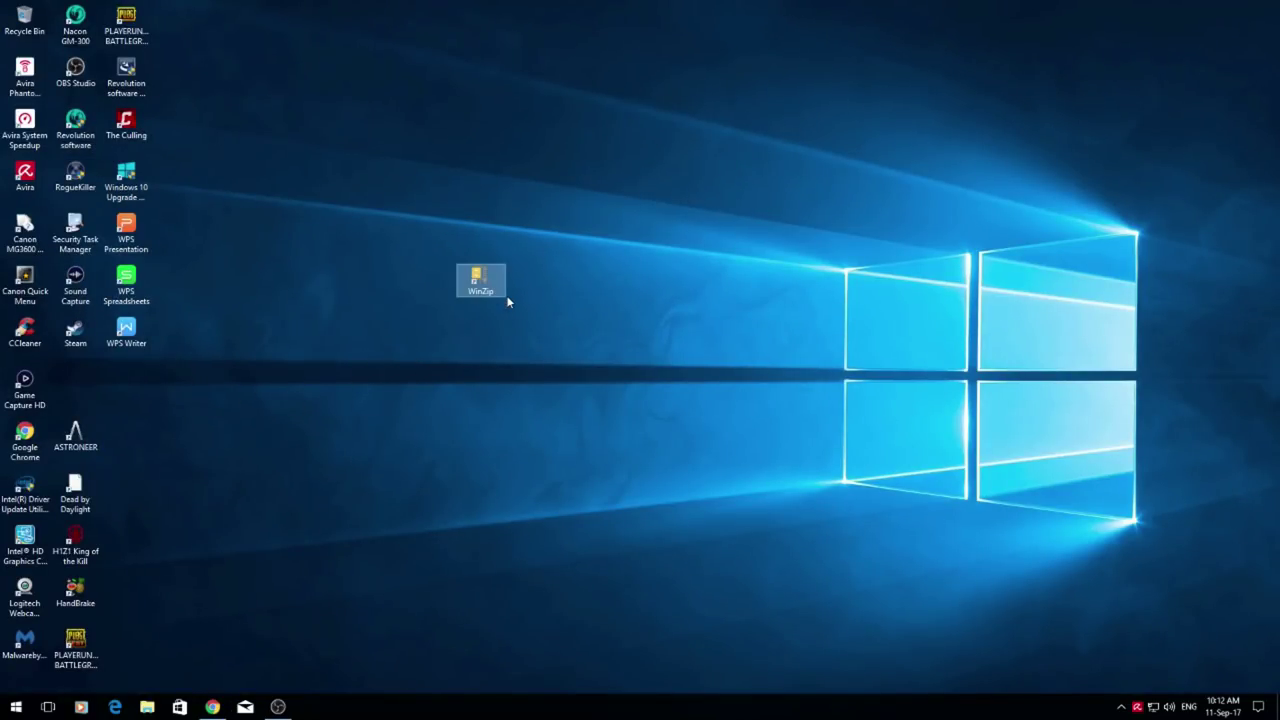
{"action": "double_click", "coordinate": [503, 280]}
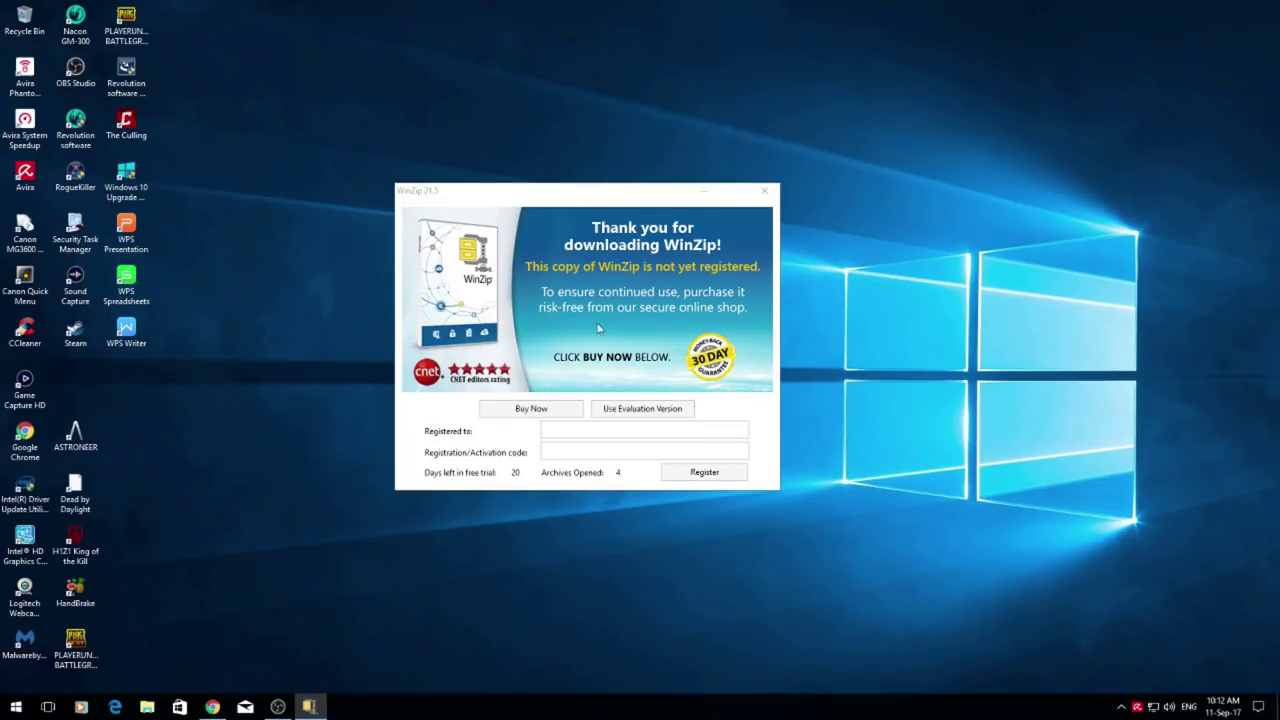
{"action": "left_click", "coordinate": [641, 409]}
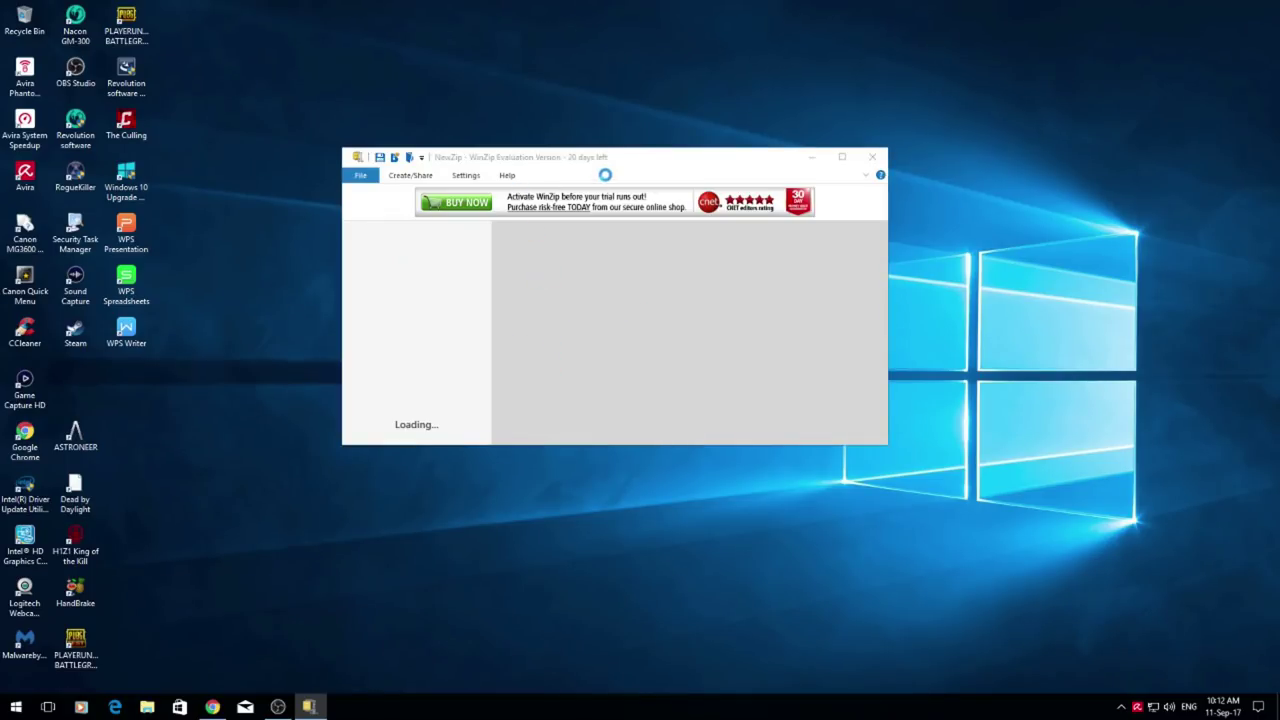
{"action": "left_click_drag", "start_coordinate": [661, 165], "coordinate": [673, 124]}
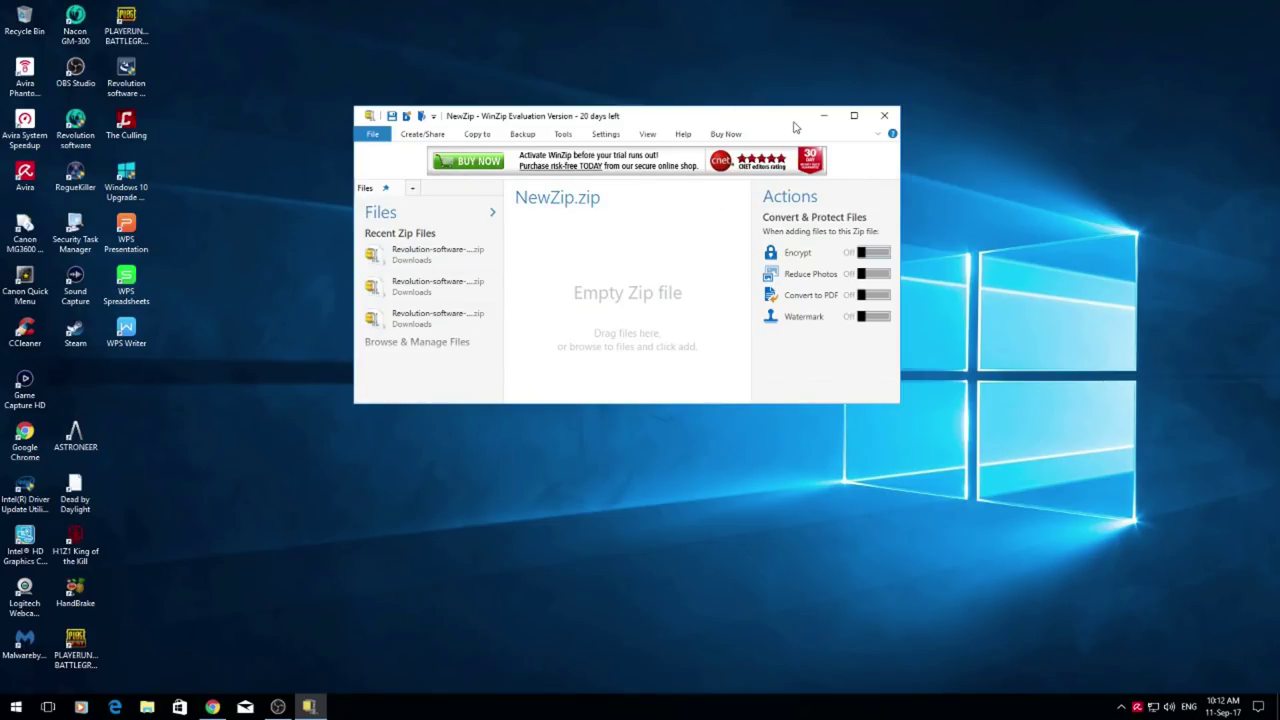
{"action": "left_click", "coordinate": [886, 116]}
{"action": "left_click_drag", "start_coordinate": [485, 287], "coordinate": [76, 382]}
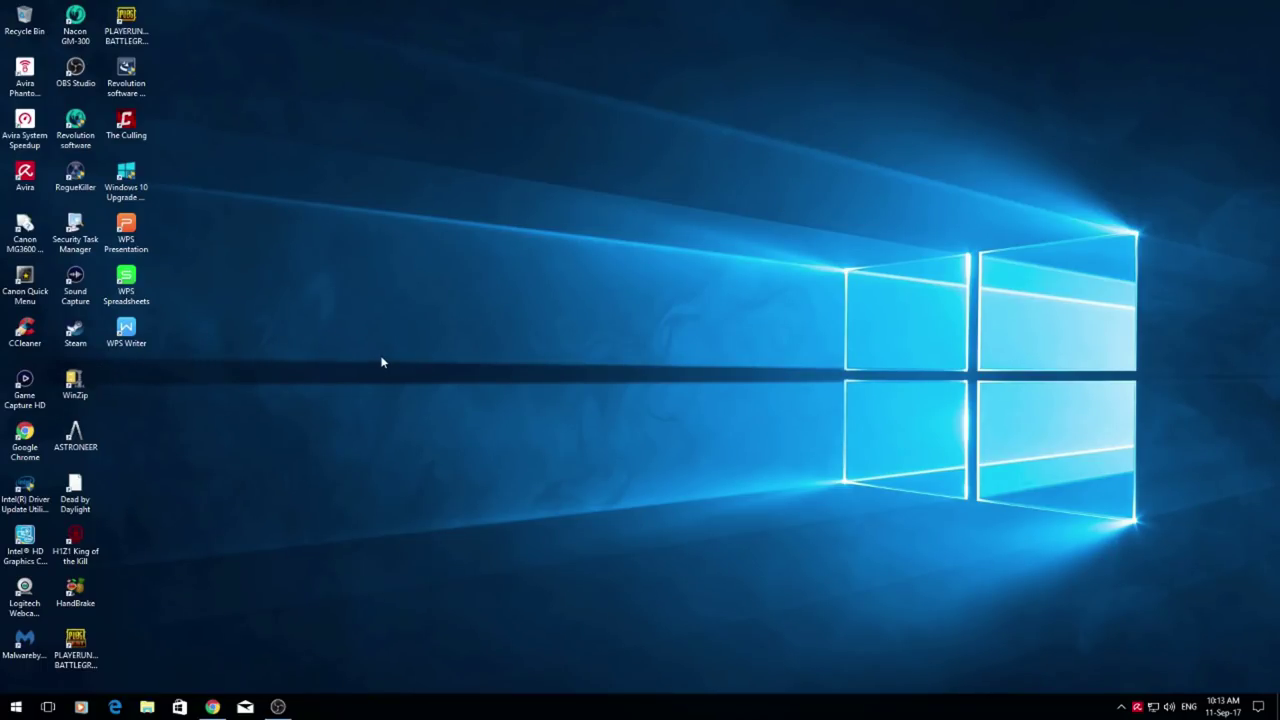
- Open the downloaded Revolution software zip from Chrome in the WinZip evaluation version
{"action": "left_click", "coordinate": [212, 707]}
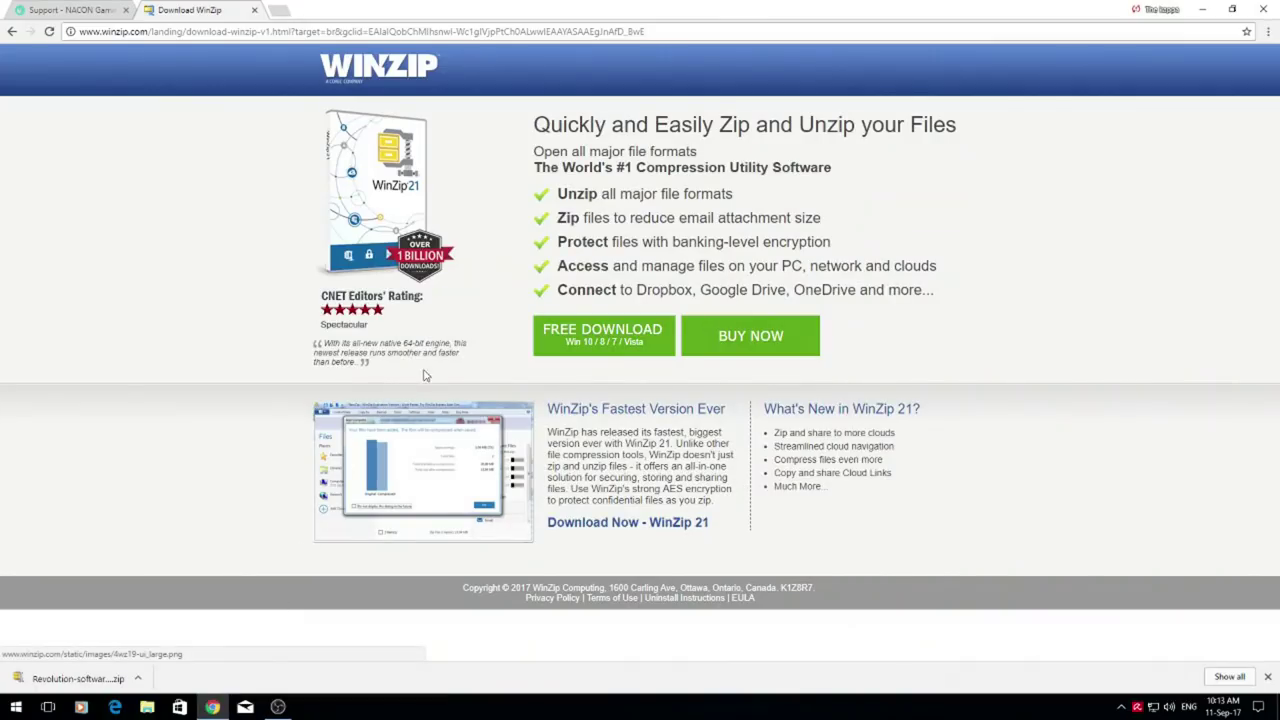
{"action": "right_click", "coordinate": [78, 678]}
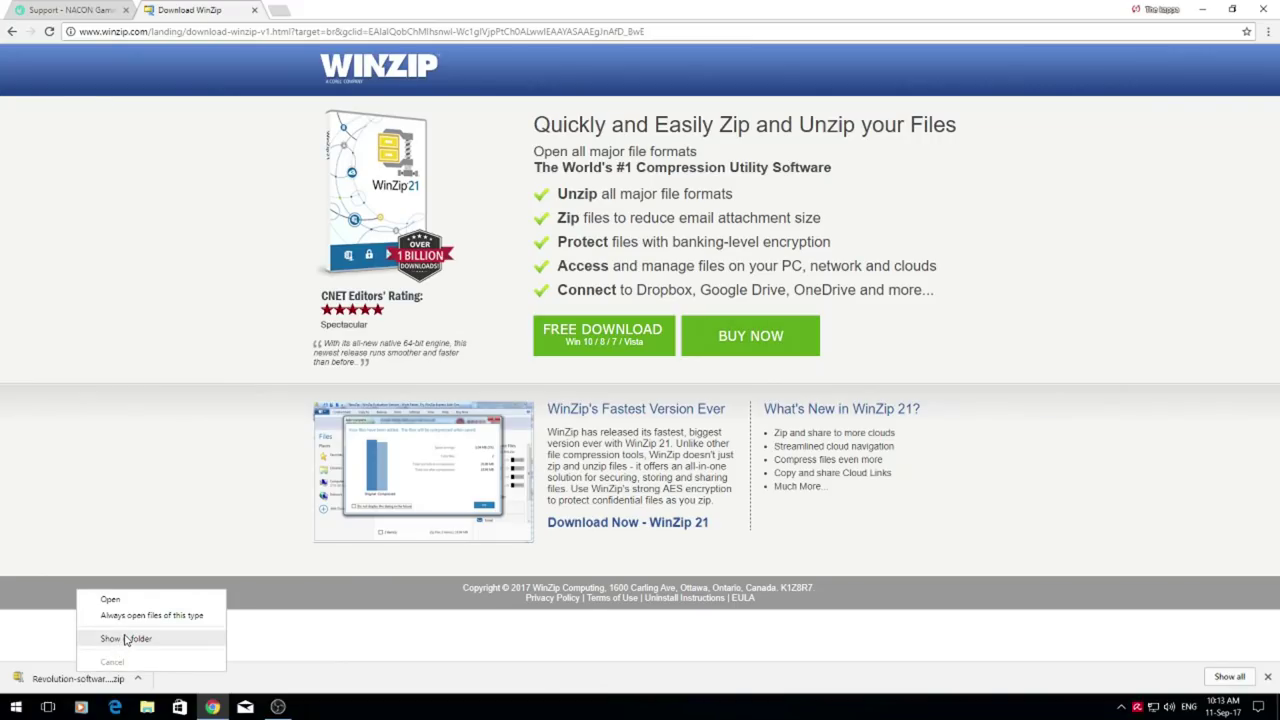
{"action": "left_click", "coordinate": [132, 599]}
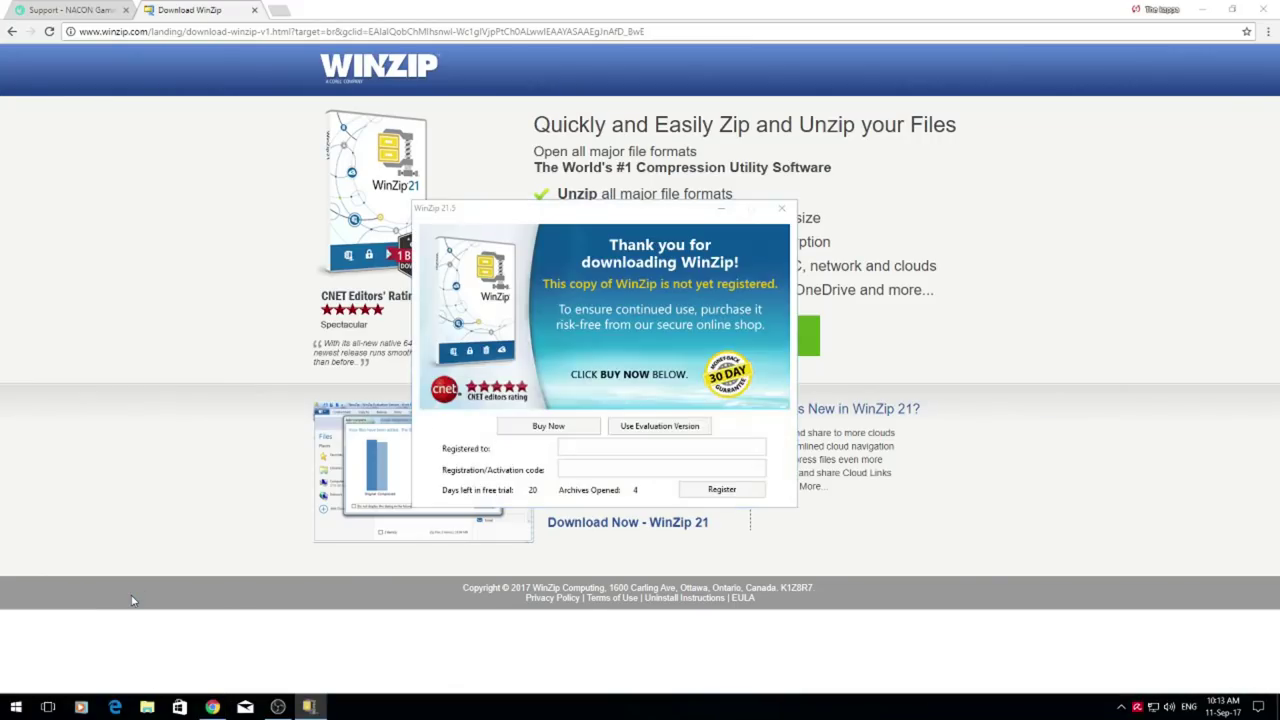
{"action": "left_click_drag", "start_coordinate": [648, 212], "coordinate": [679, 135]}
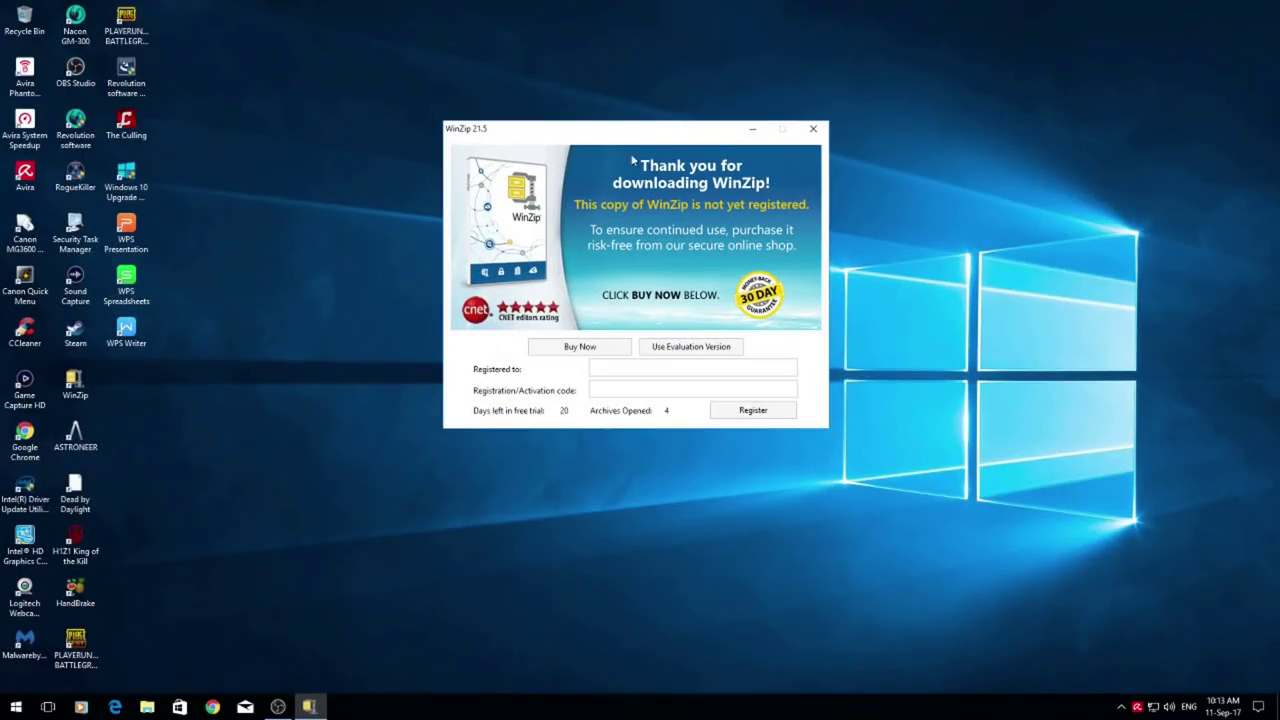
{"action": "left_click", "coordinate": [690, 350]}
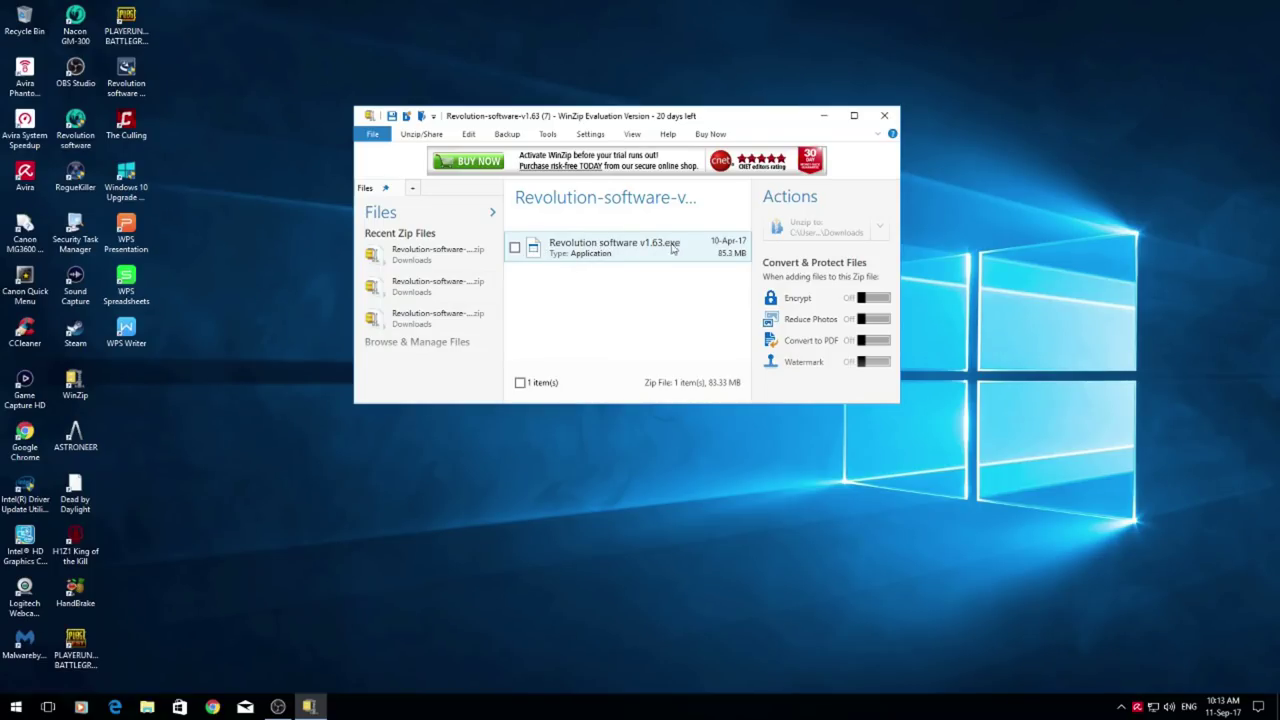
- Unzip Revolution software v1.63.exe from the archive to the Desktop folder and close WinZip
{"action": "right_click", "coordinate": [599, 252]}
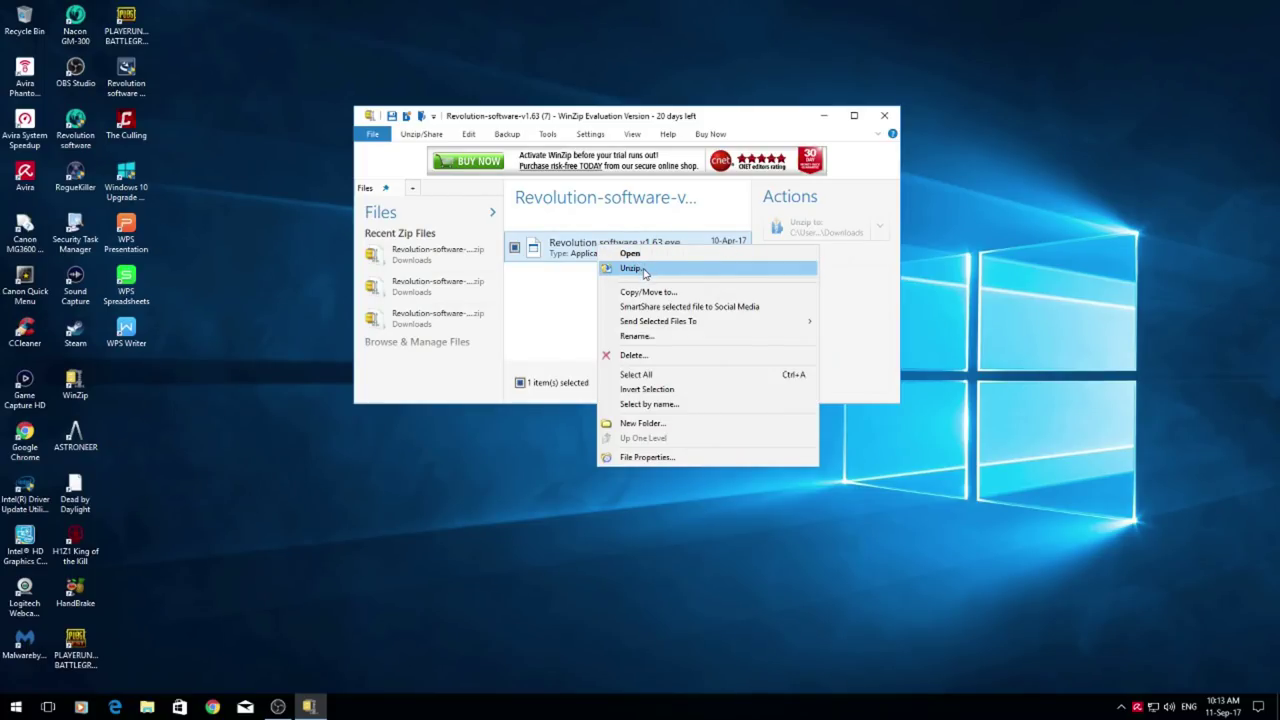
{"action": "left_click", "coordinate": [632, 268]}
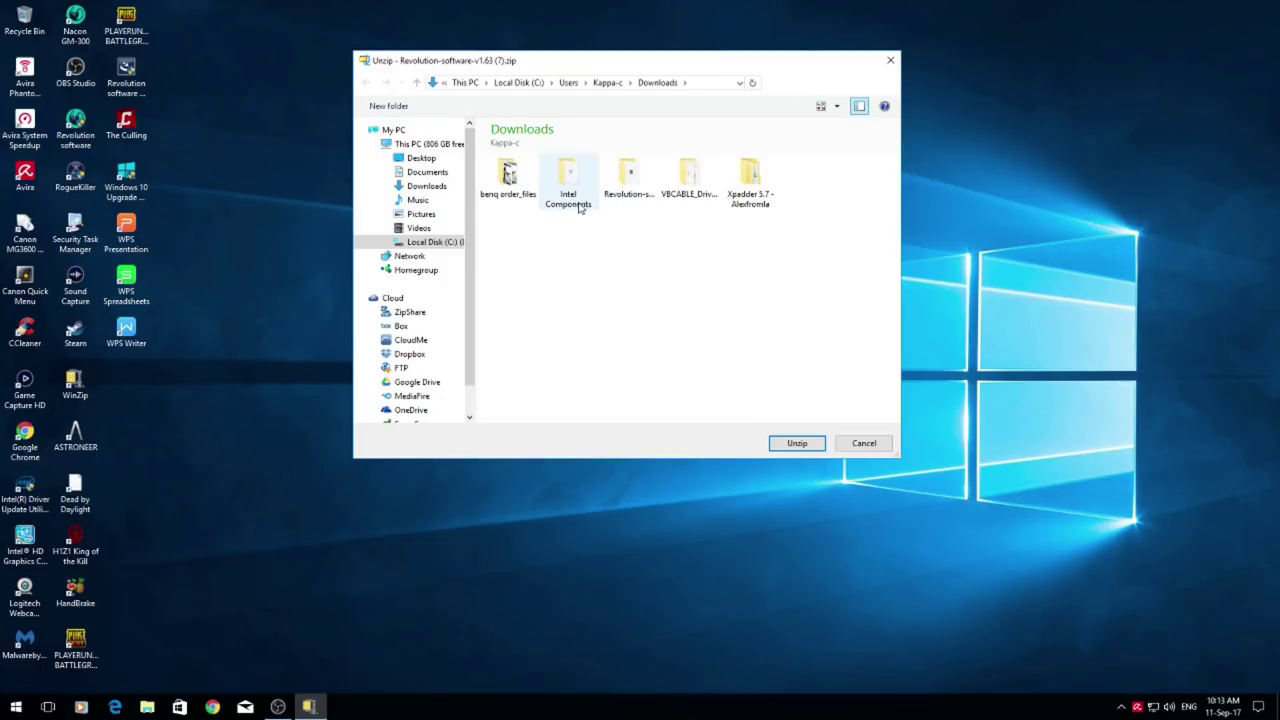
{"action": "left_click", "coordinate": [422, 173]}
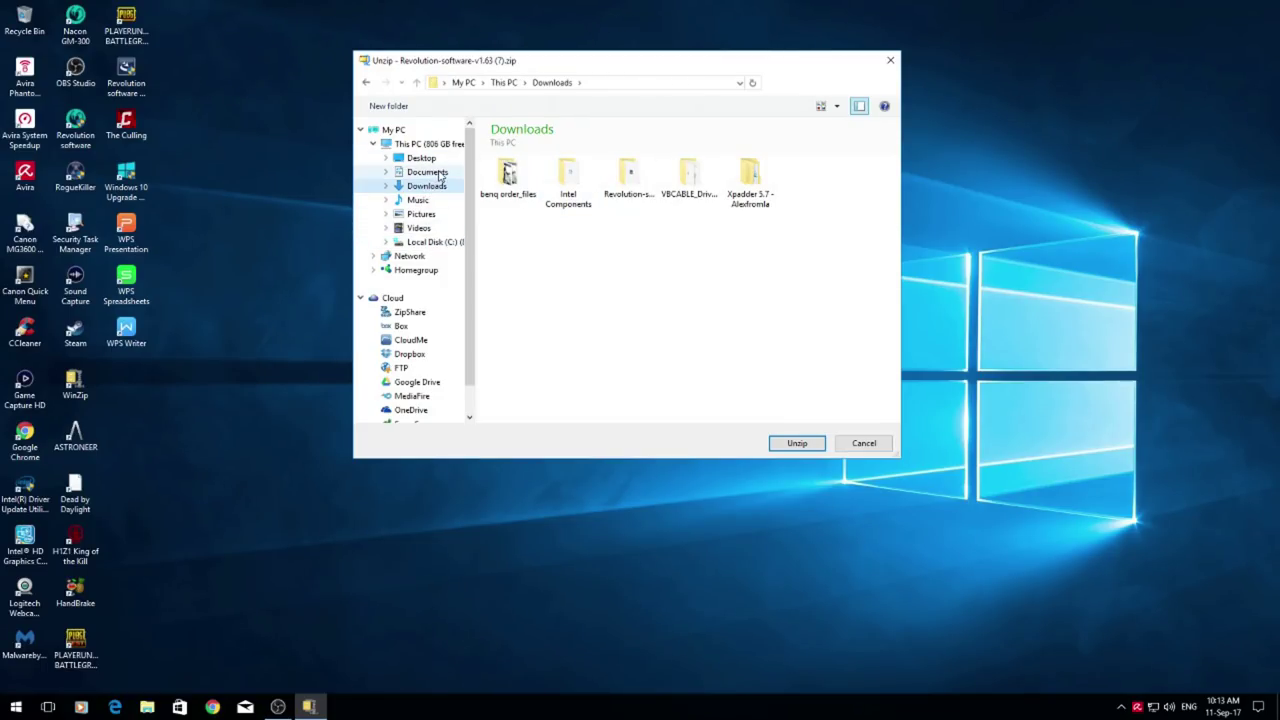
{"action": "left_click", "coordinate": [436, 160]}
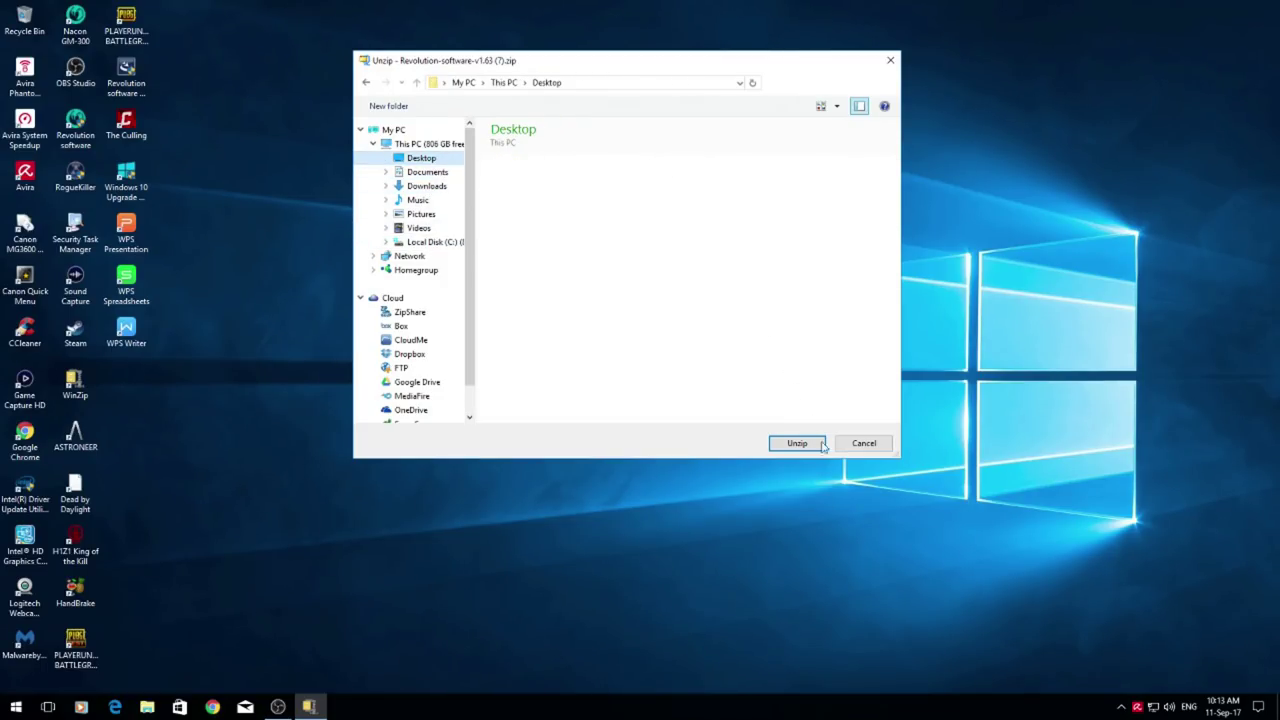
{"action": "left_click", "coordinate": [797, 443]}
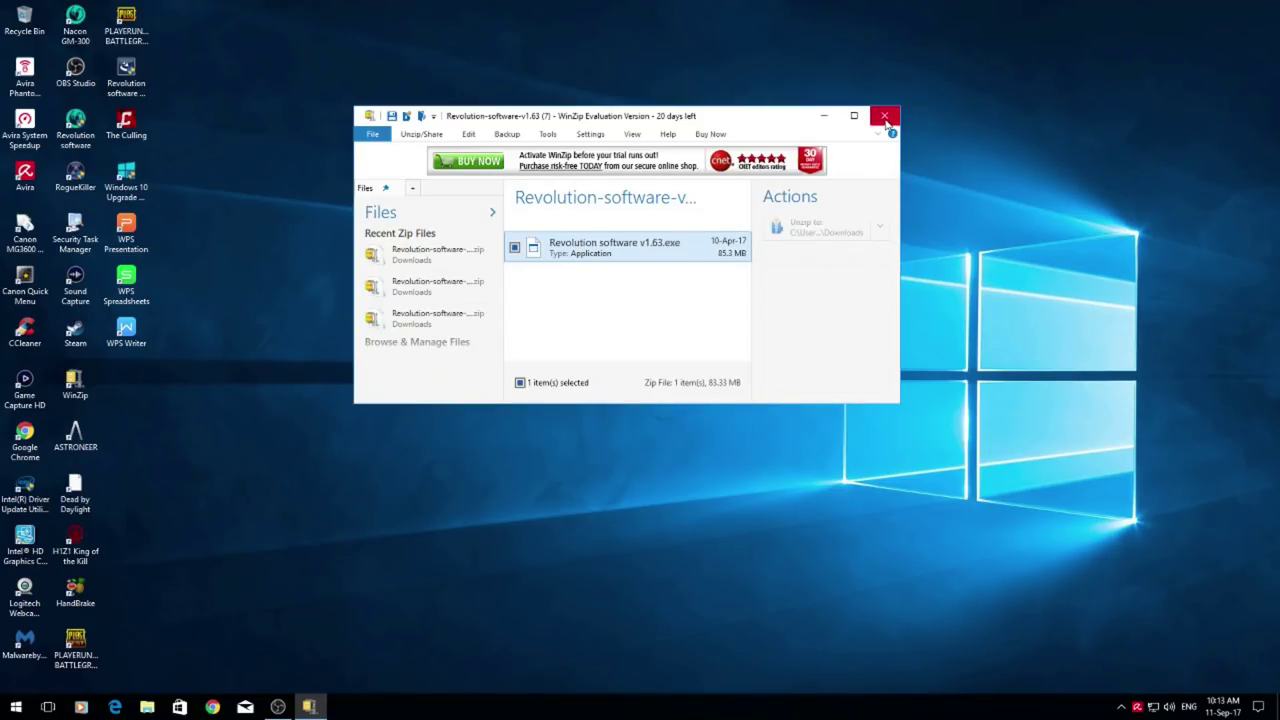
{"action": "left_click", "coordinate": [886, 116]}
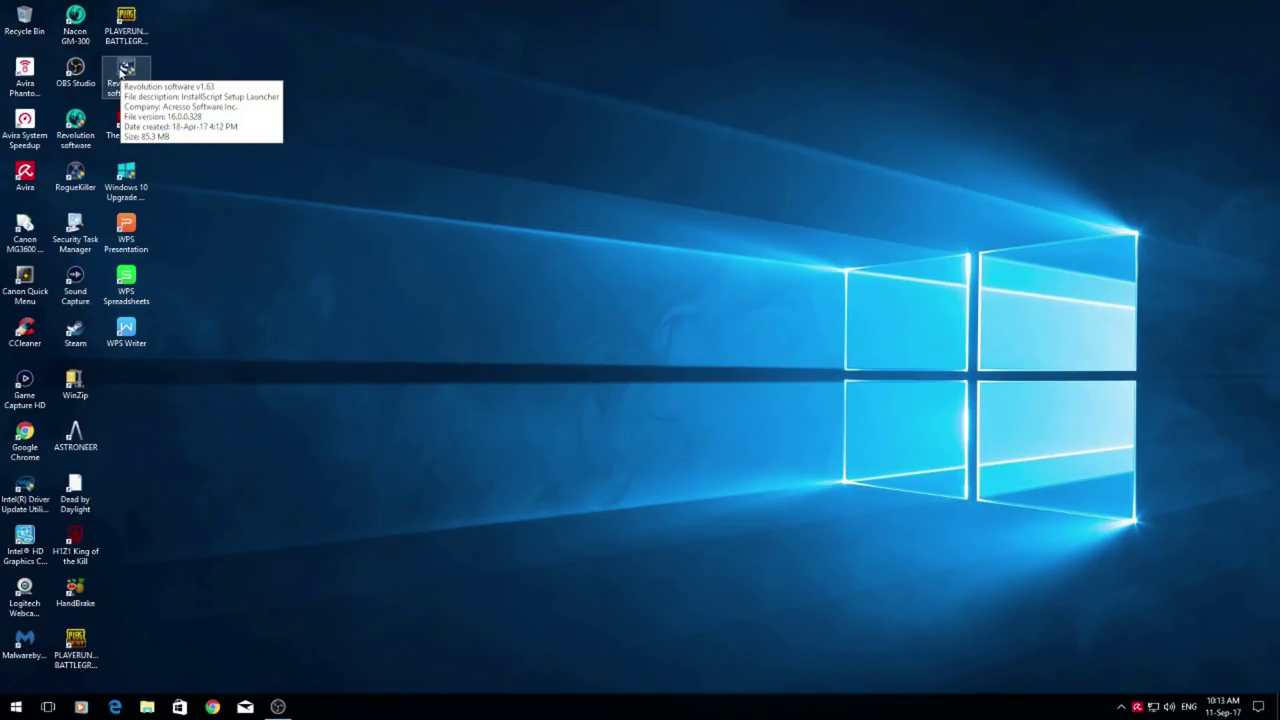
- Run the Revolution software v1.63 installer from the desktop with permission to make changes, then cancel the setup and put its icon back
{"action": "left_click_drag", "start_coordinate": [122, 70], "coordinate": [141, 75]}
{"action": "left_click_drag", "start_coordinate": [141, 75], "coordinate": [645, 230]}
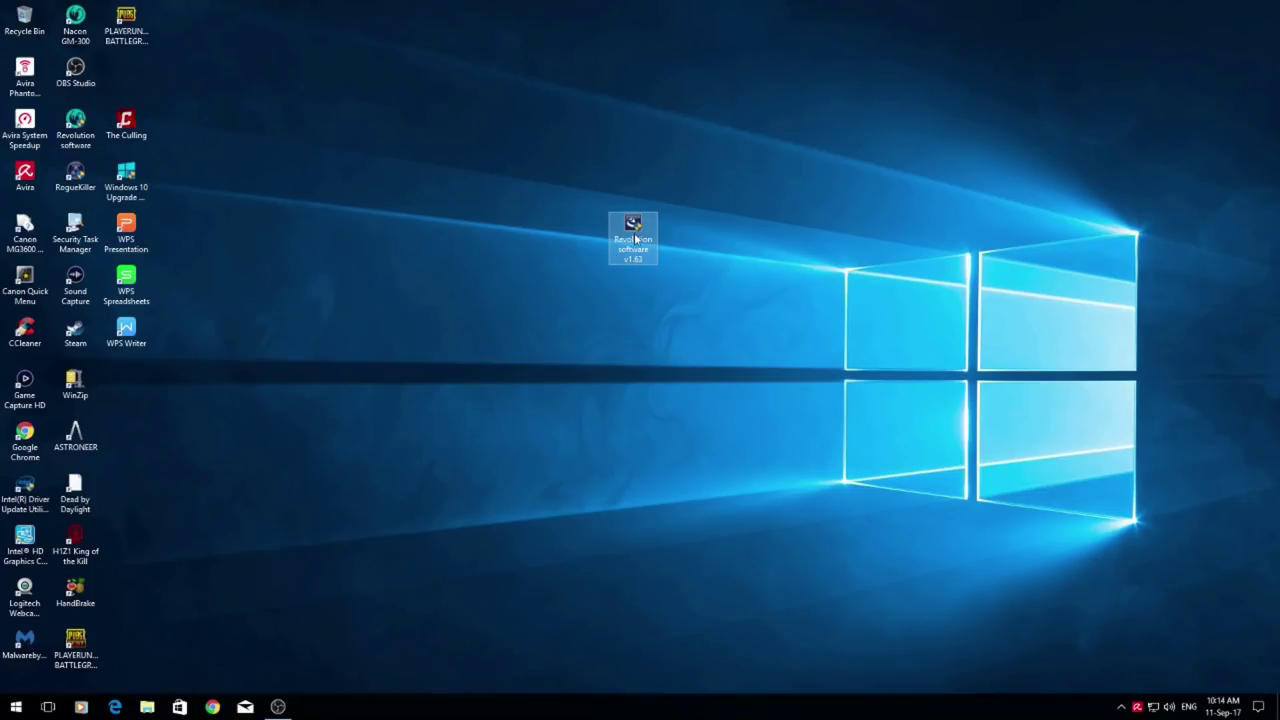
{"action": "left_click_drag", "start_coordinate": [648, 224], "coordinate": [668, 313]}
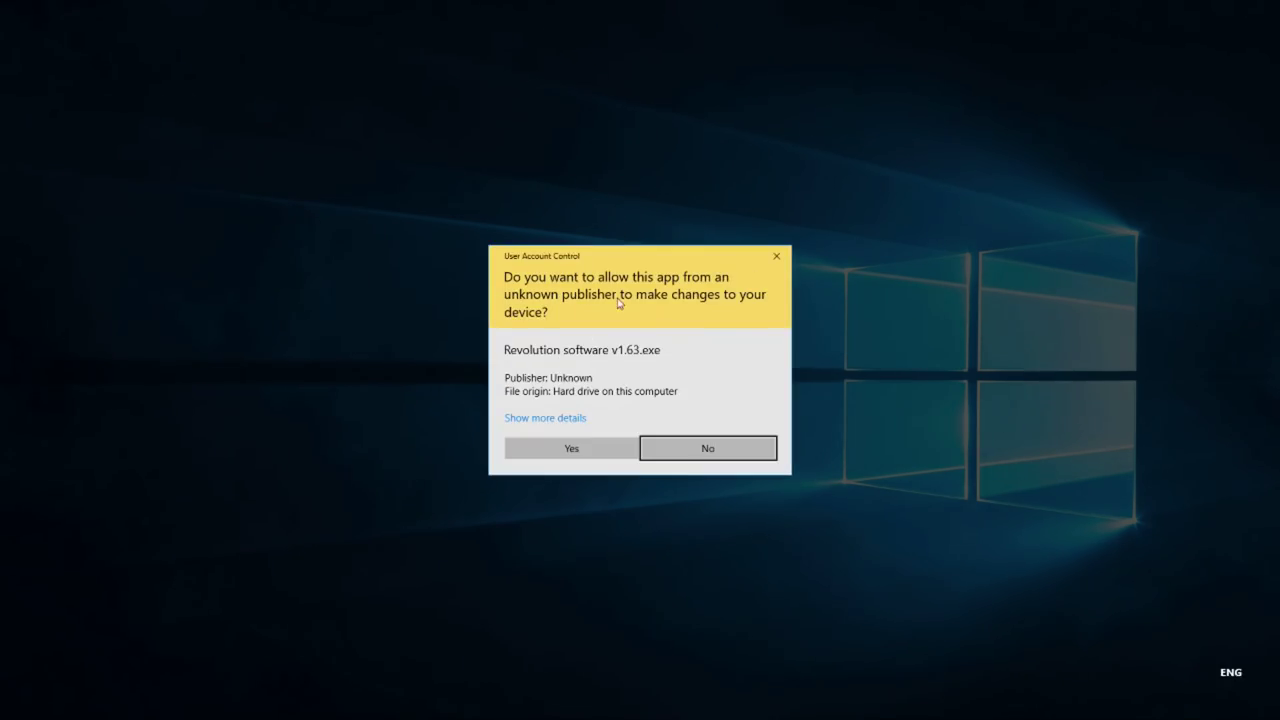
{"action": "left_click", "coordinate": [571, 450]}
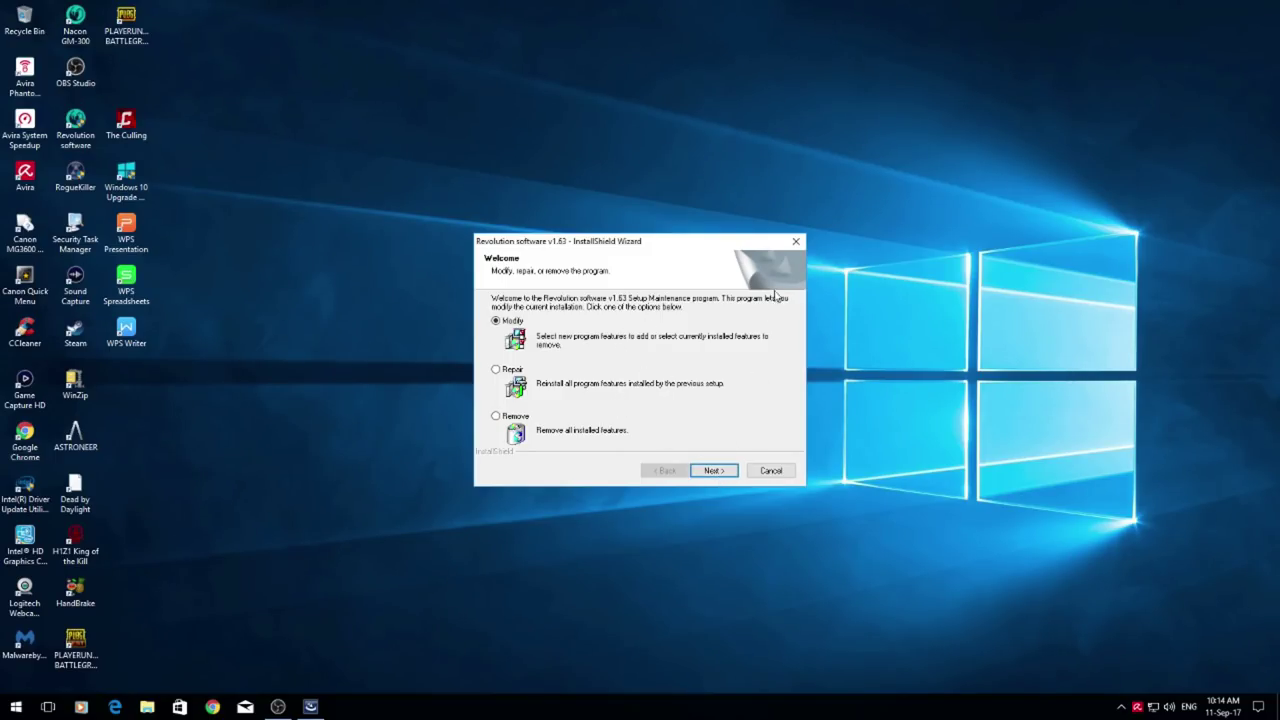
{"action": "left_click", "coordinate": [796, 243]}
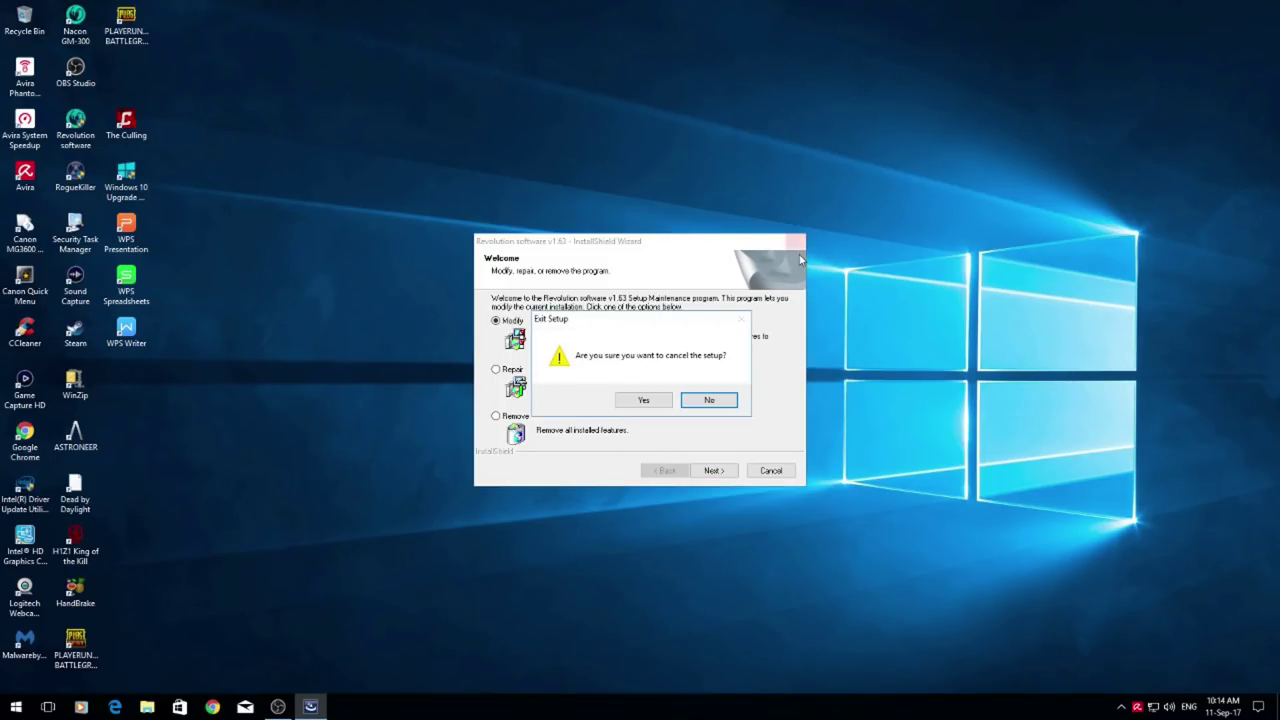
{"action": "left_click", "coordinate": [646, 399]}
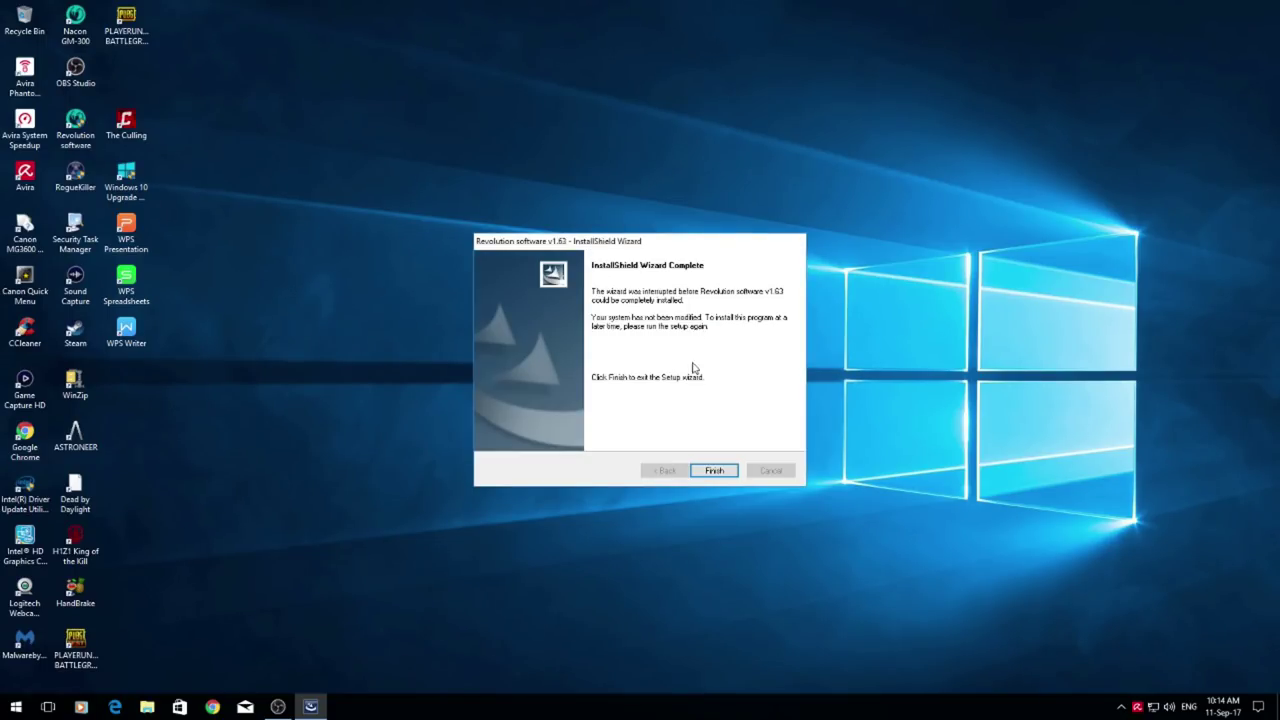
{"action": "left_click", "coordinate": [720, 471]}
{"action": "left_click_drag", "start_coordinate": [633, 282], "coordinate": [134, 381]}
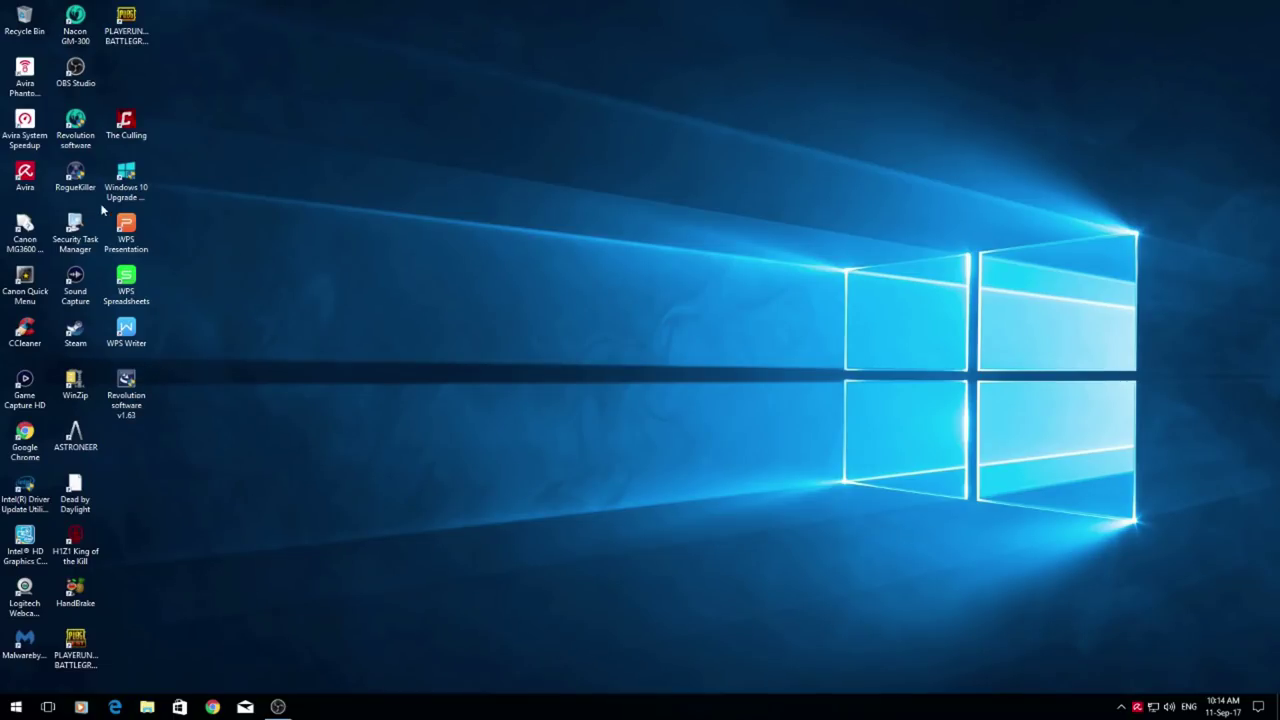
- Launch the installed Revolution software from its desktop shortcut, allow it to make changes, and go to the profile management page
{"action": "left_click_drag", "start_coordinate": [97, 136], "coordinate": [600, 290]}
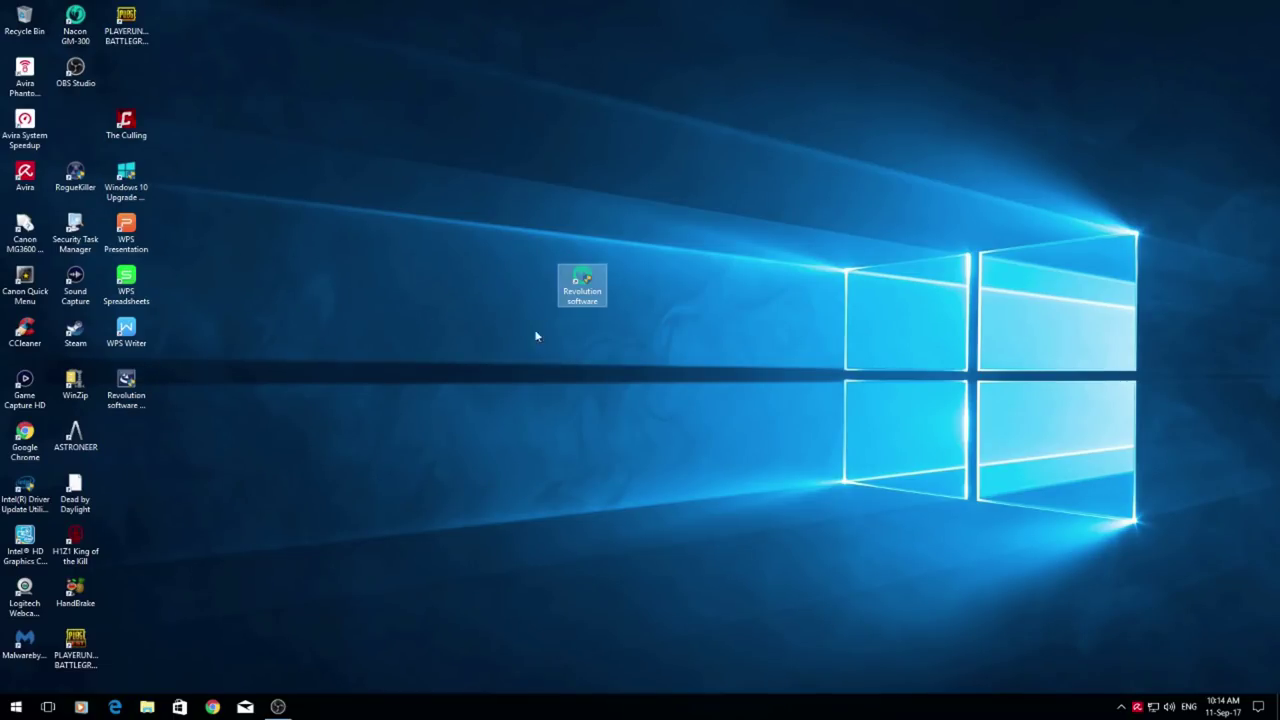
{"action": "double_click", "coordinate": [591, 292]}
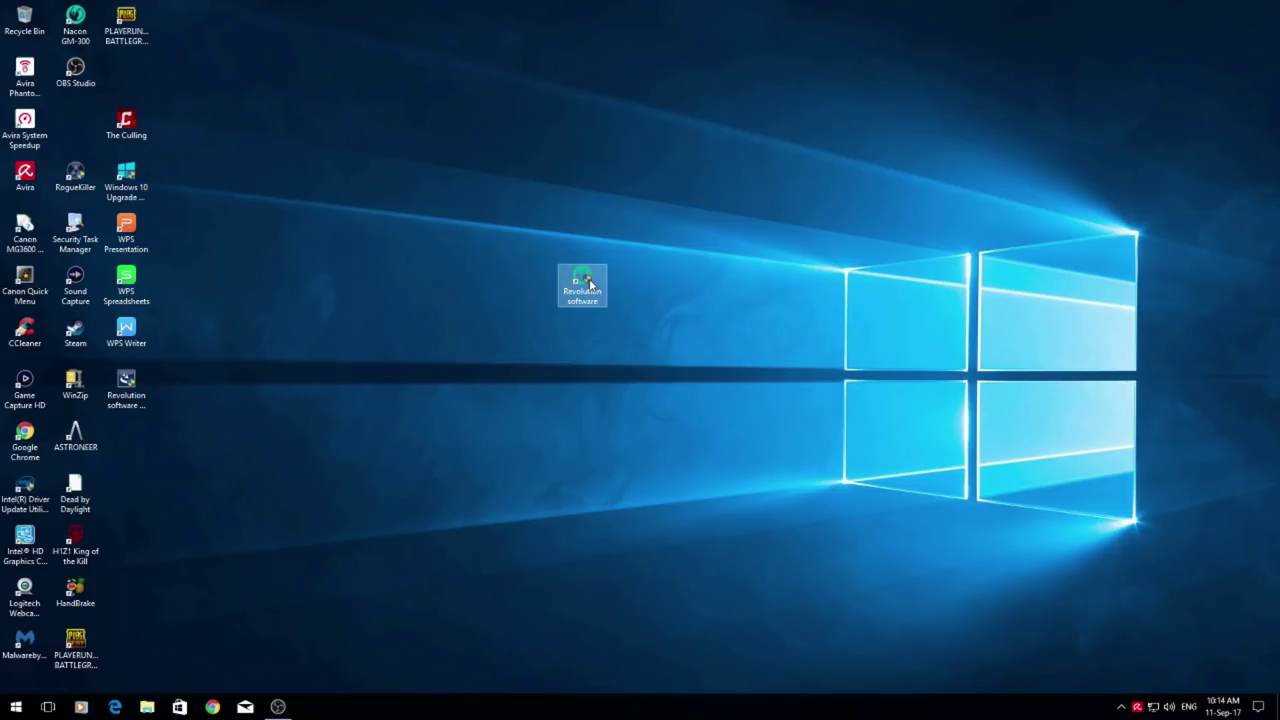
{"action": "left_click", "coordinate": [589, 448]}
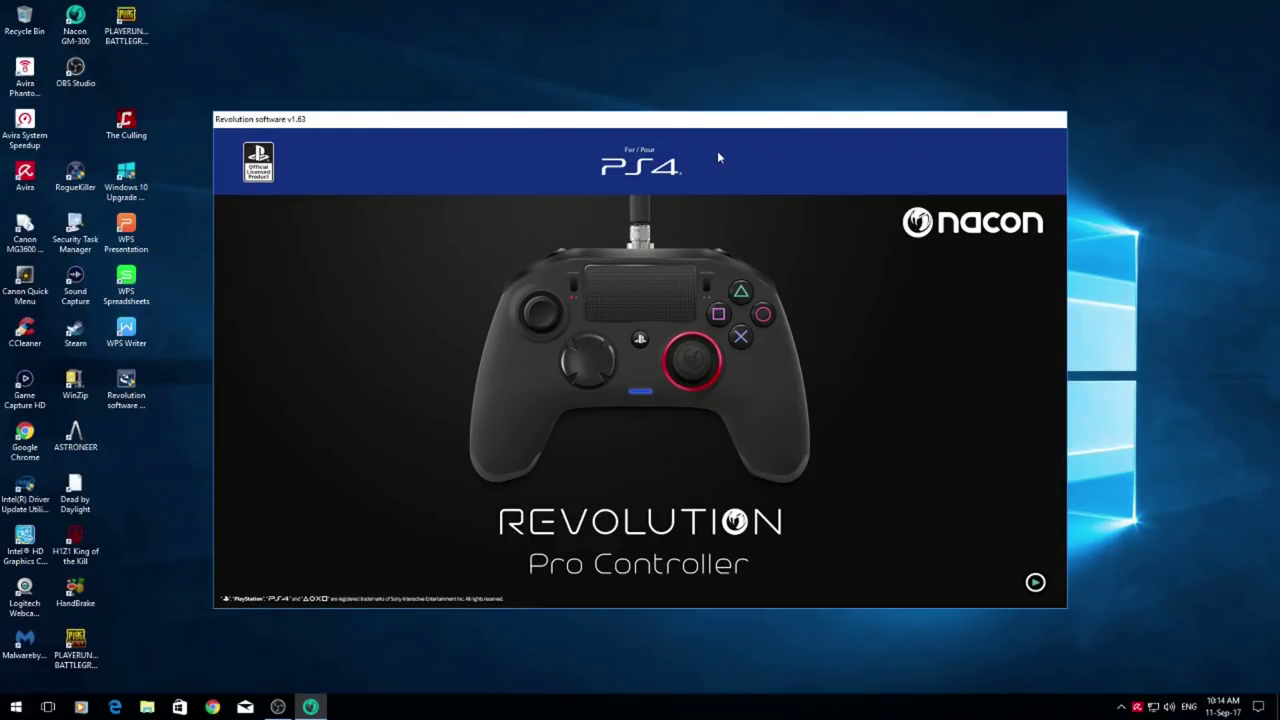
{"action": "left_click_drag", "start_coordinate": [709, 121], "coordinate": [716, 95]}
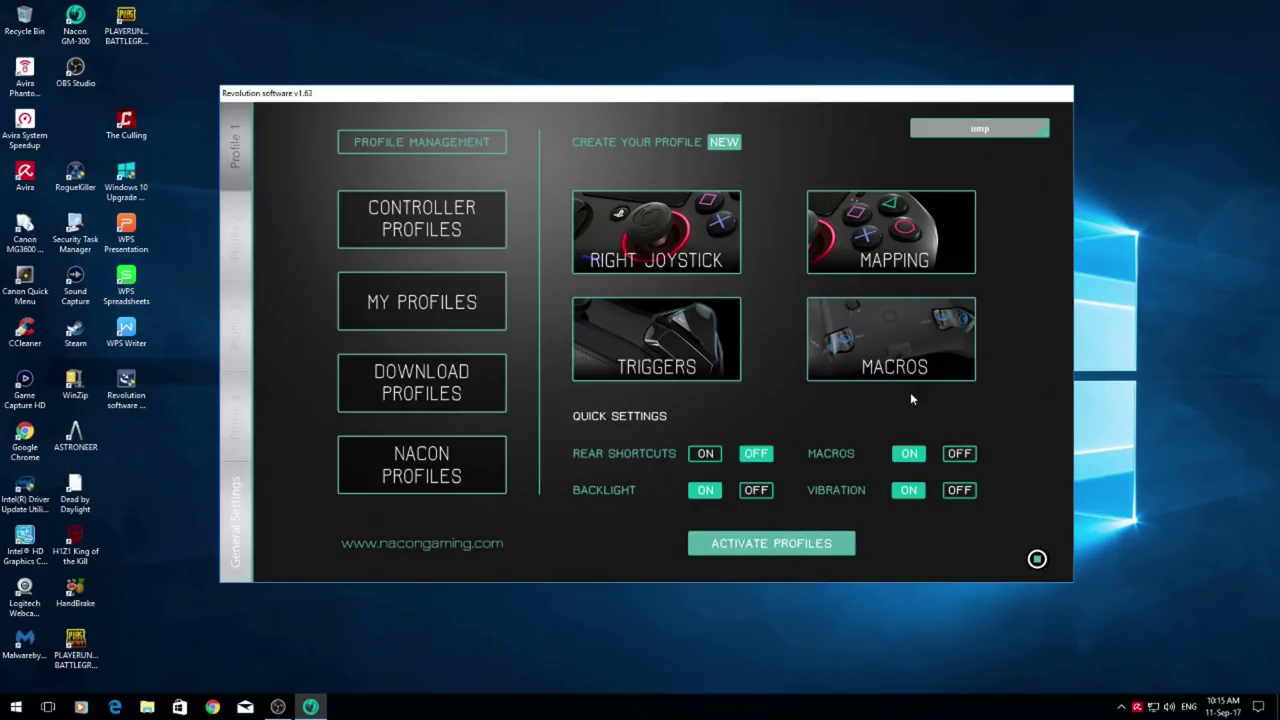
{"action": "mouse_move", "coordinate": [613, 94]}
{"action": "left_mouse_down"}
{"action": "mouse_move", "coordinate": [640, 66]}
{"action": "mouse_move", "coordinate": [604, 97]}
{"action": "left_mouse_up"}
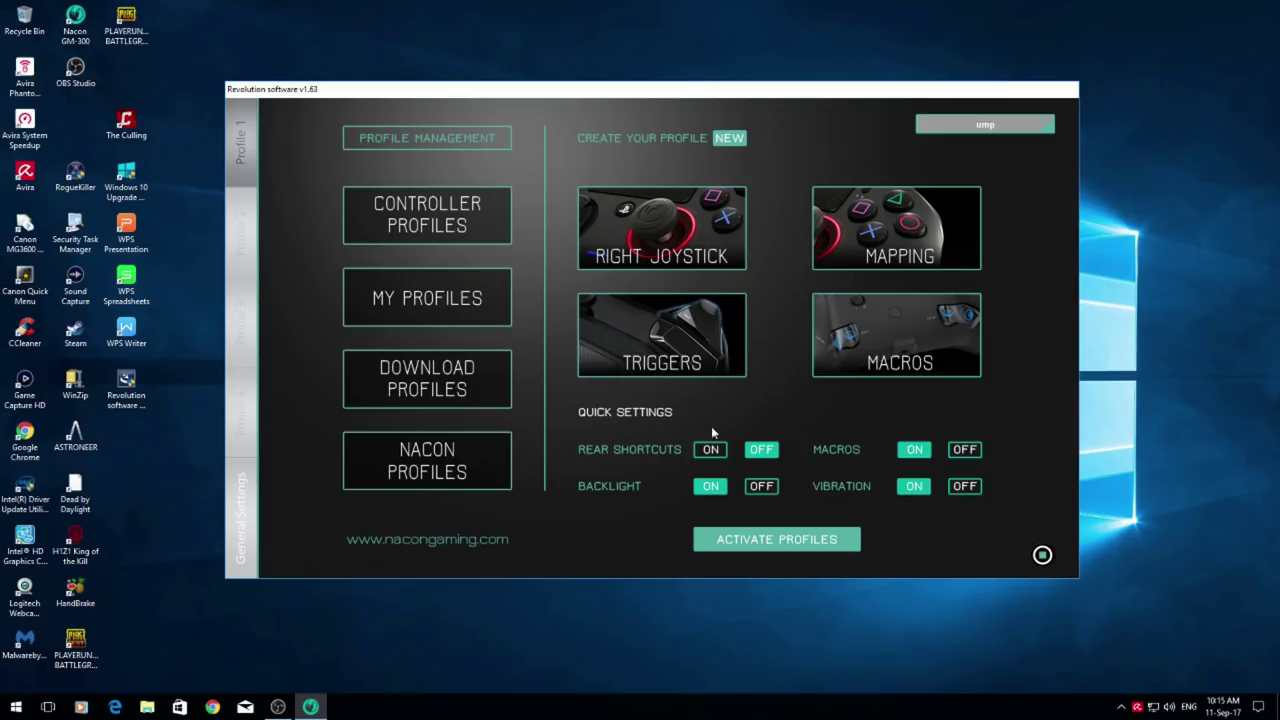
- Check for a controller firmware update in the general settings and dismiss the notice
{"action": "left_click", "coordinate": [242, 530]}
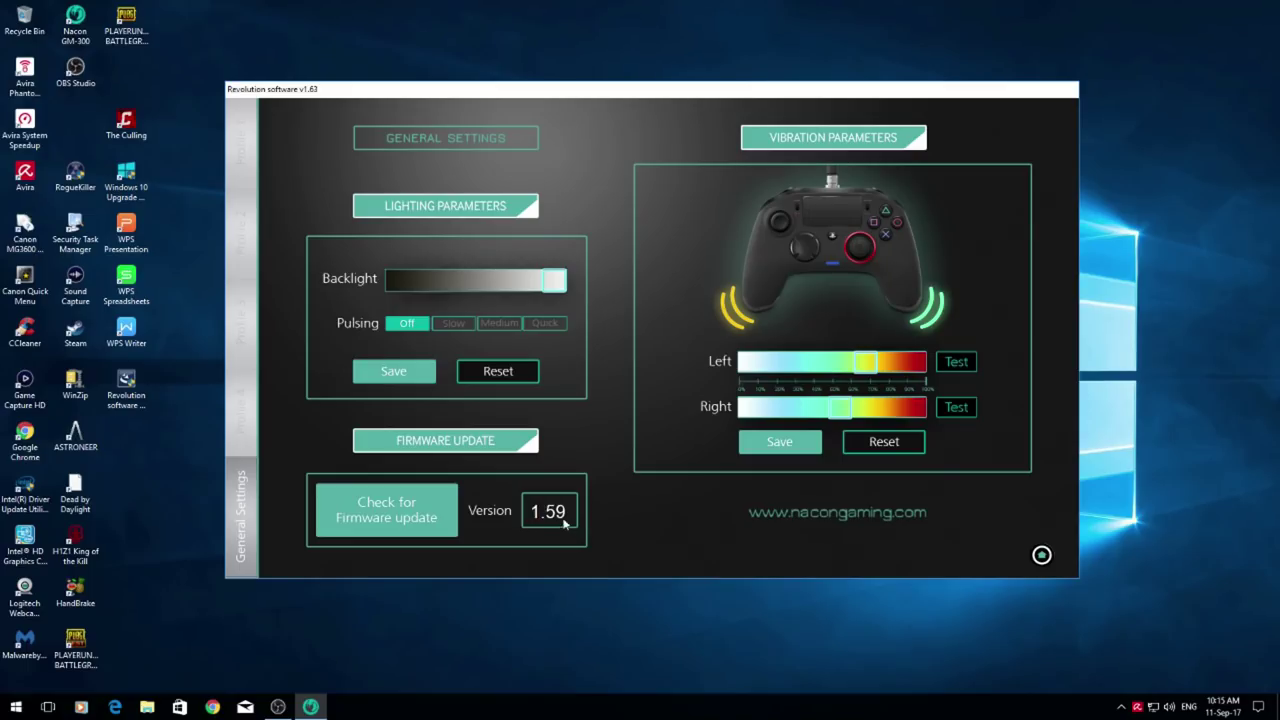
{"action": "left_click", "coordinate": [390, 514]}
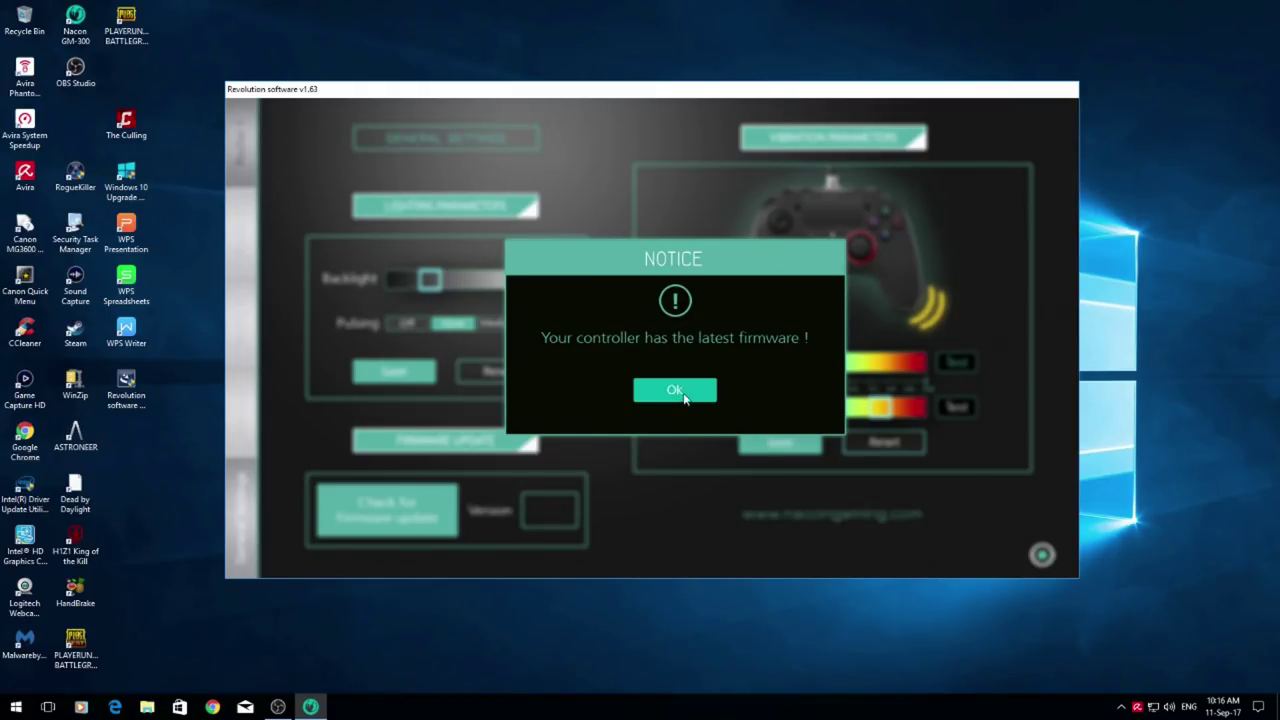
{"action": "left_click", "coordinate": [686, 394]}
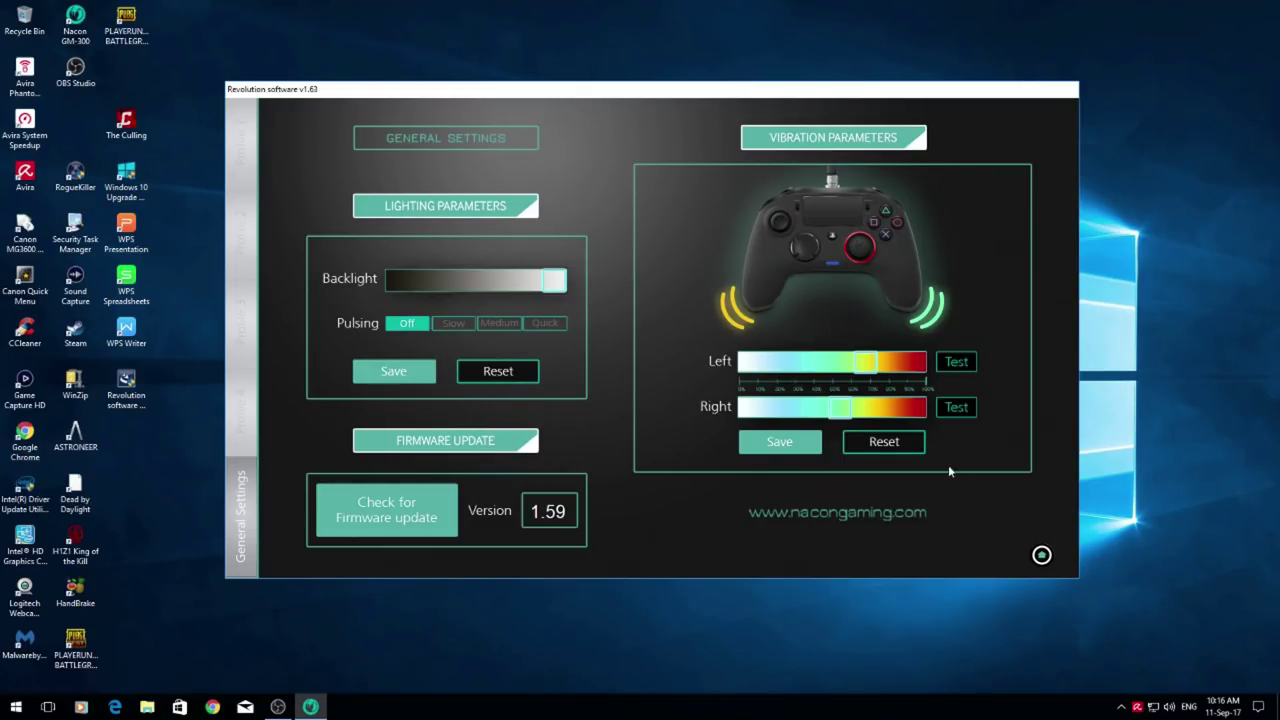
- Quit the Revolution software, relaunch it from the desktop shortcut, and return to the profile management page
{"action": "left_click", "coordinate": [1042, 554]}
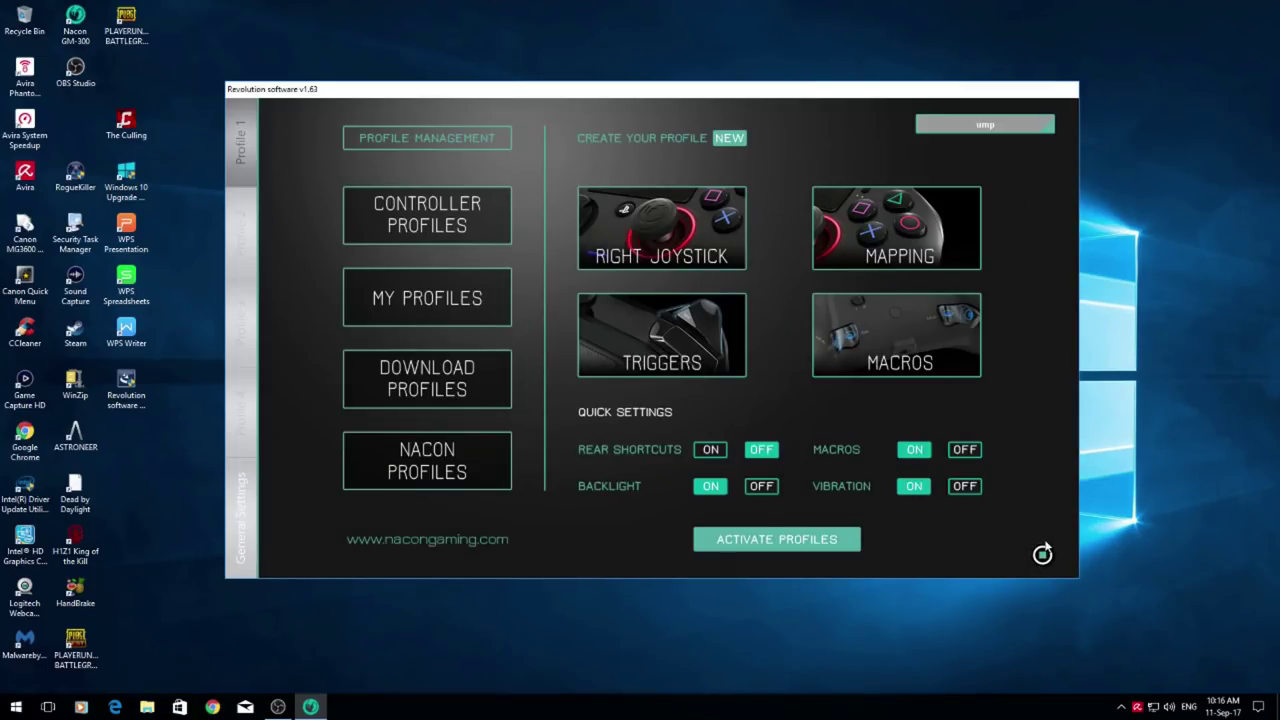
{"action": "left_click", "coordinate": [1042, 555]}
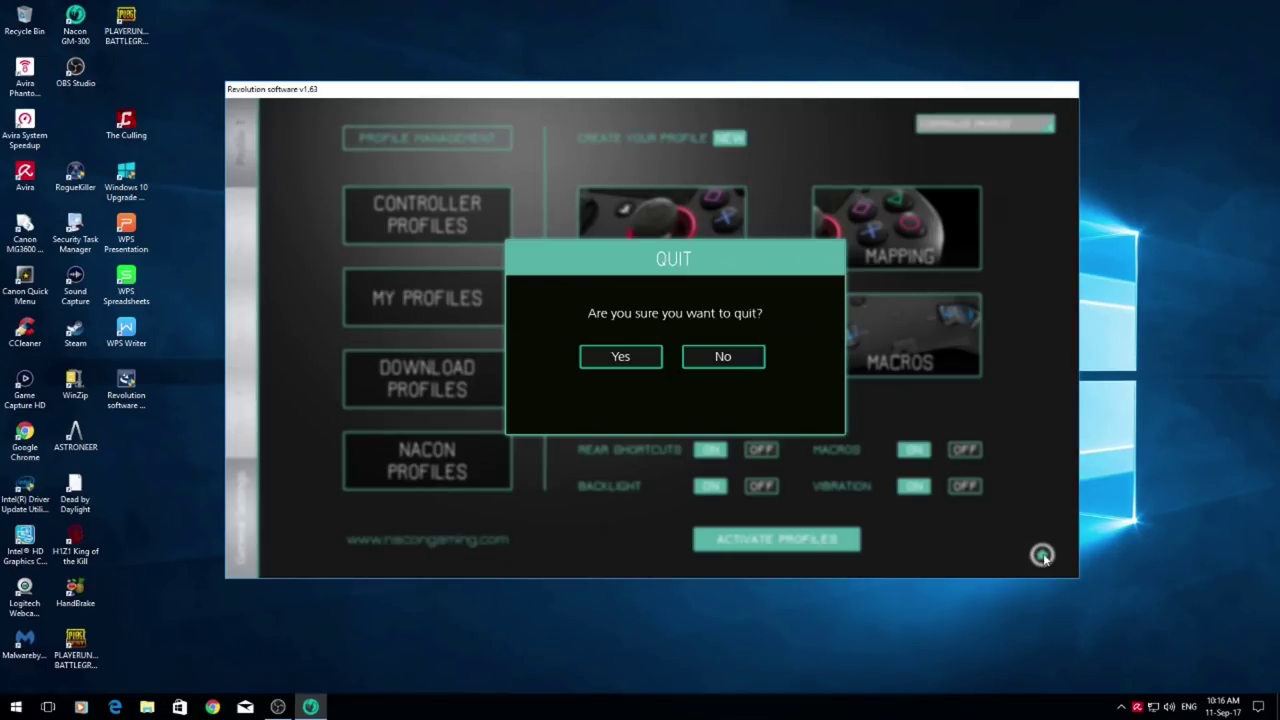
{"action": "left_click", "coordinate": [633, 357]}
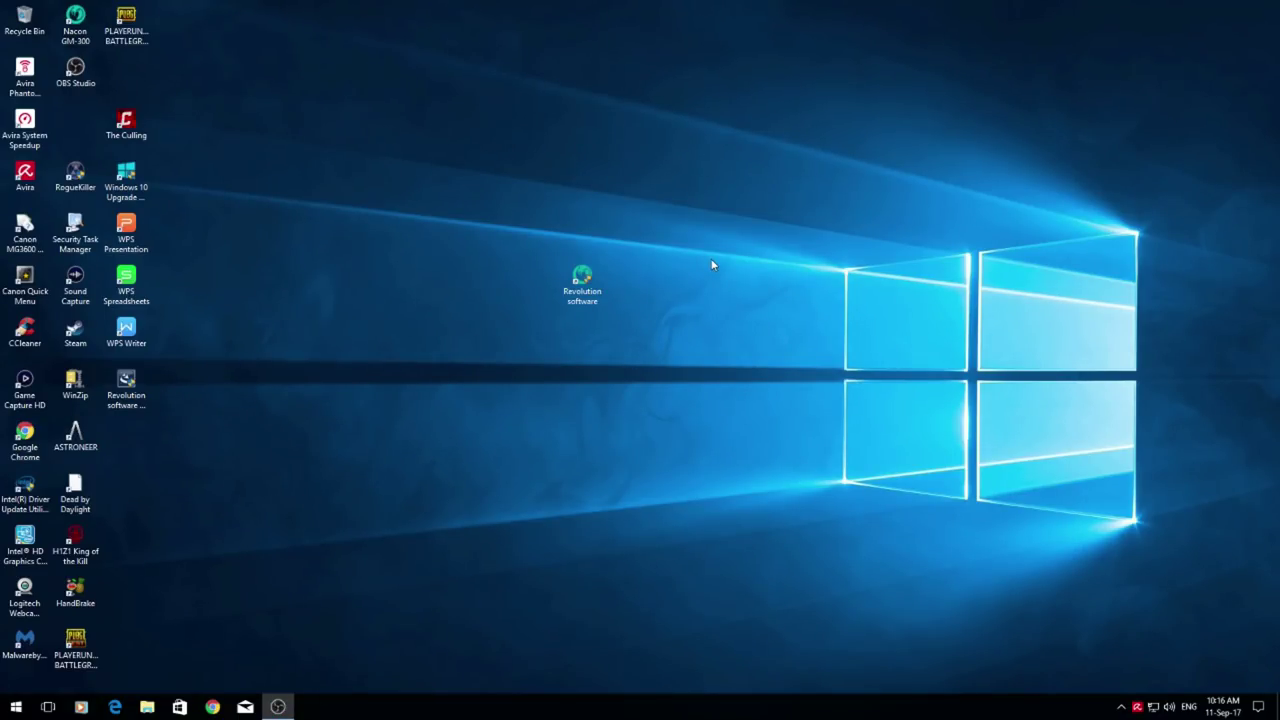
{"action": "double_click", "coordinate": [589, 287]}
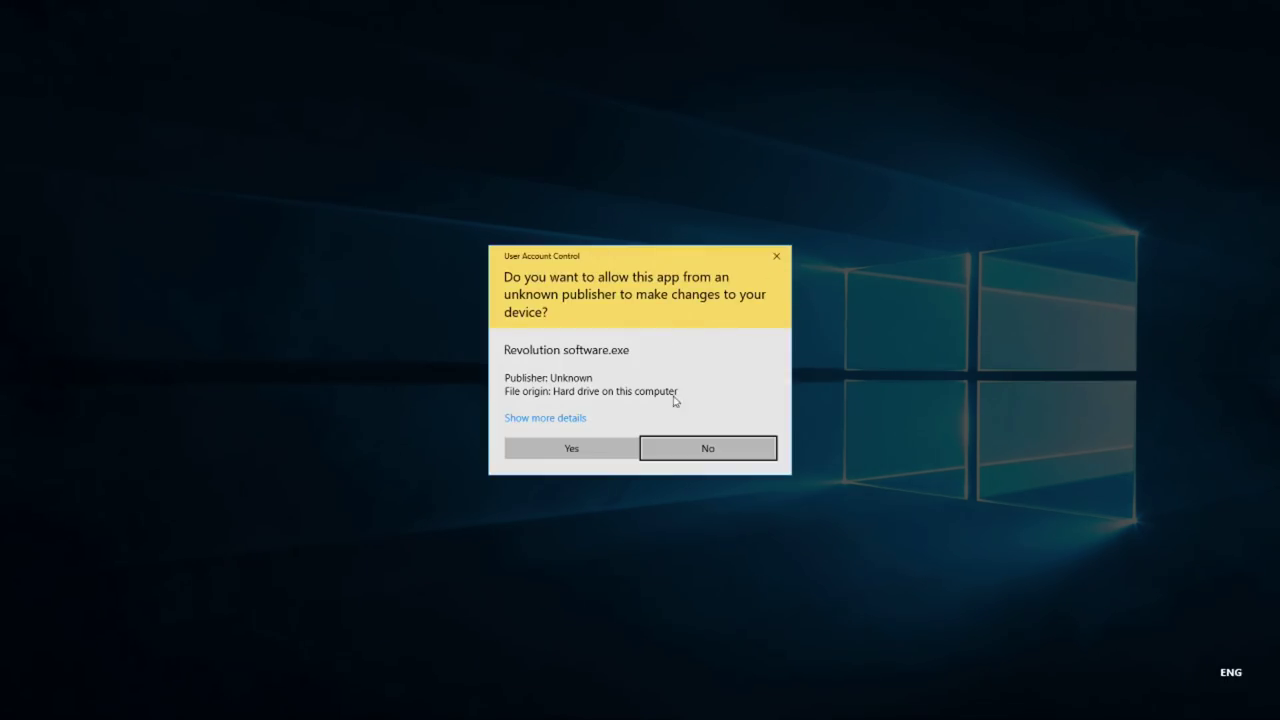
{"action": "left_click", "coordinate": [586, 449]}
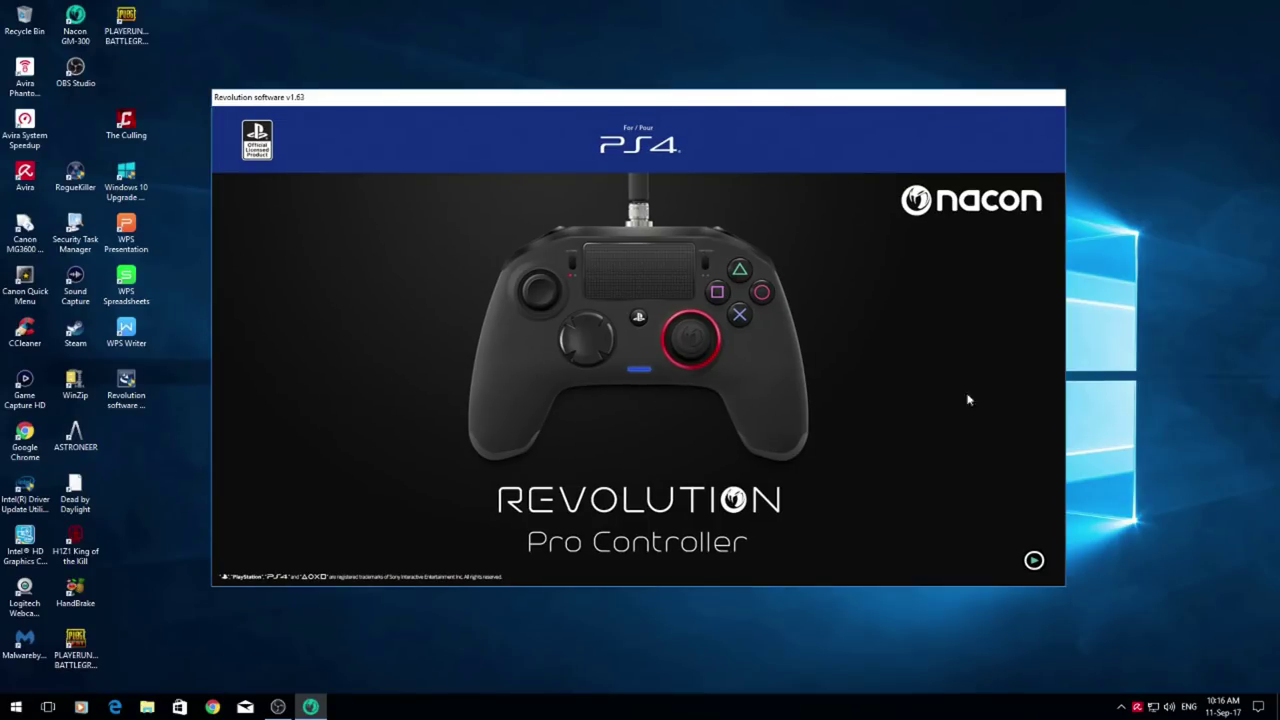
{"action": "left_click", "coordinate": [1033, 563]}
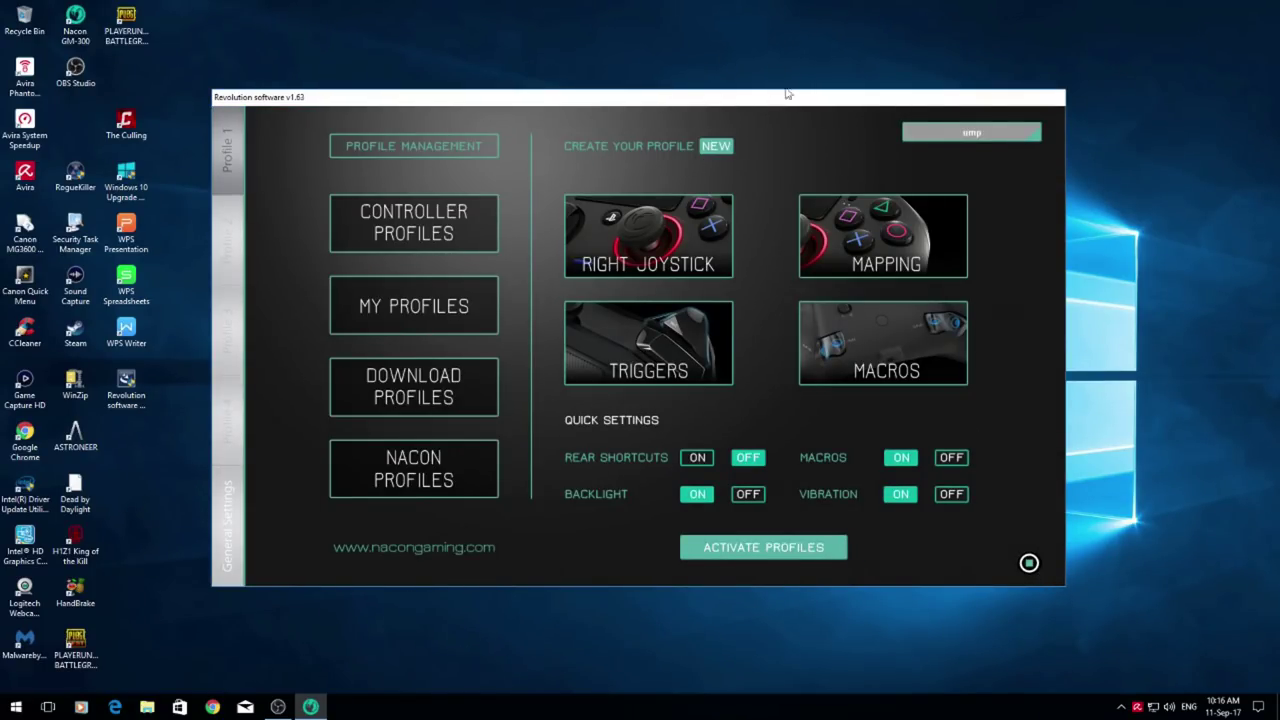
- Try Small values of 26, 29 and 33 on the right joystick's response curve
{"action": "left_click", "coordinate": [717, 229]}
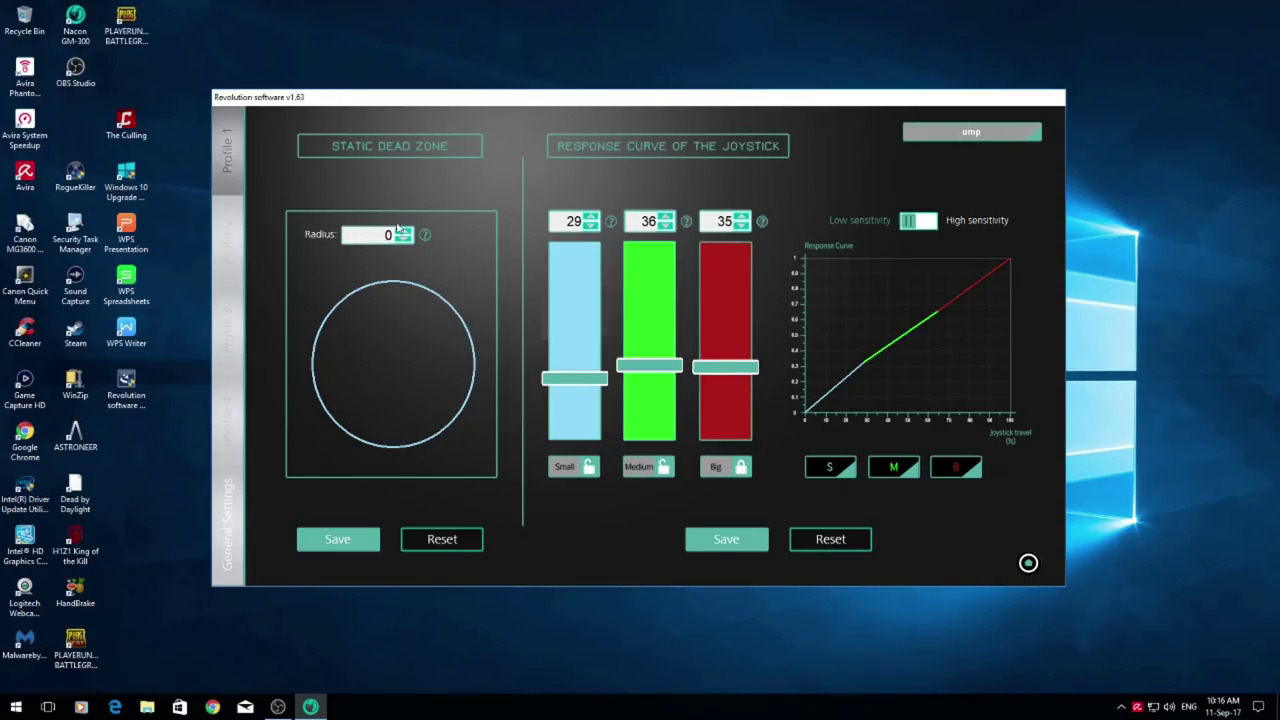
{"action": "mouse_move", "coordinate": [579, 381]}
{"action": "left_mouse_down"}
{"action": "mouse_move", "coordinate": [568, 397]}
{"action": "mouse_move", "coordinate": [570, 383]}
{"action": "left_mouse_up"}
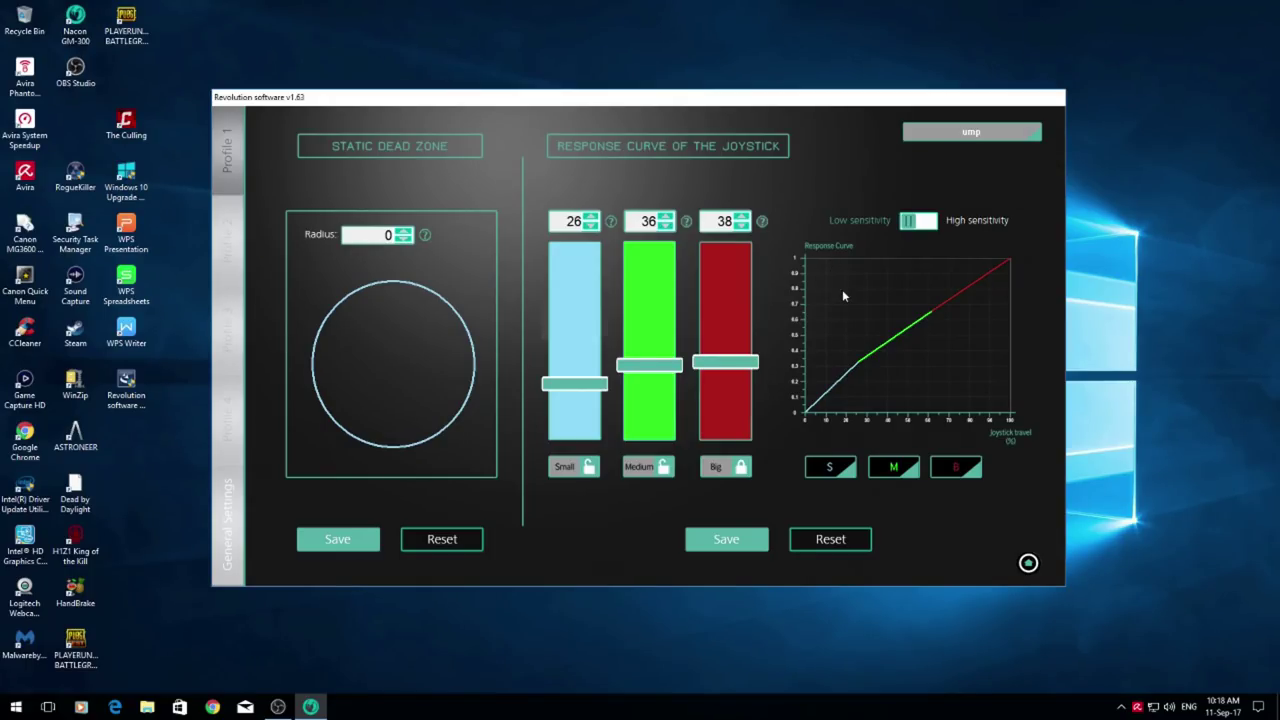
{"action": "mouse_move", "coordinate": [587, 384]}
{"action": "left_mouse_down"}
{"action": "mouse_move", "coordinate": [588, 420]}
{"action": "mouse_move", "coordinate": [594, 377]}
{"action": "left_mouse_up"}
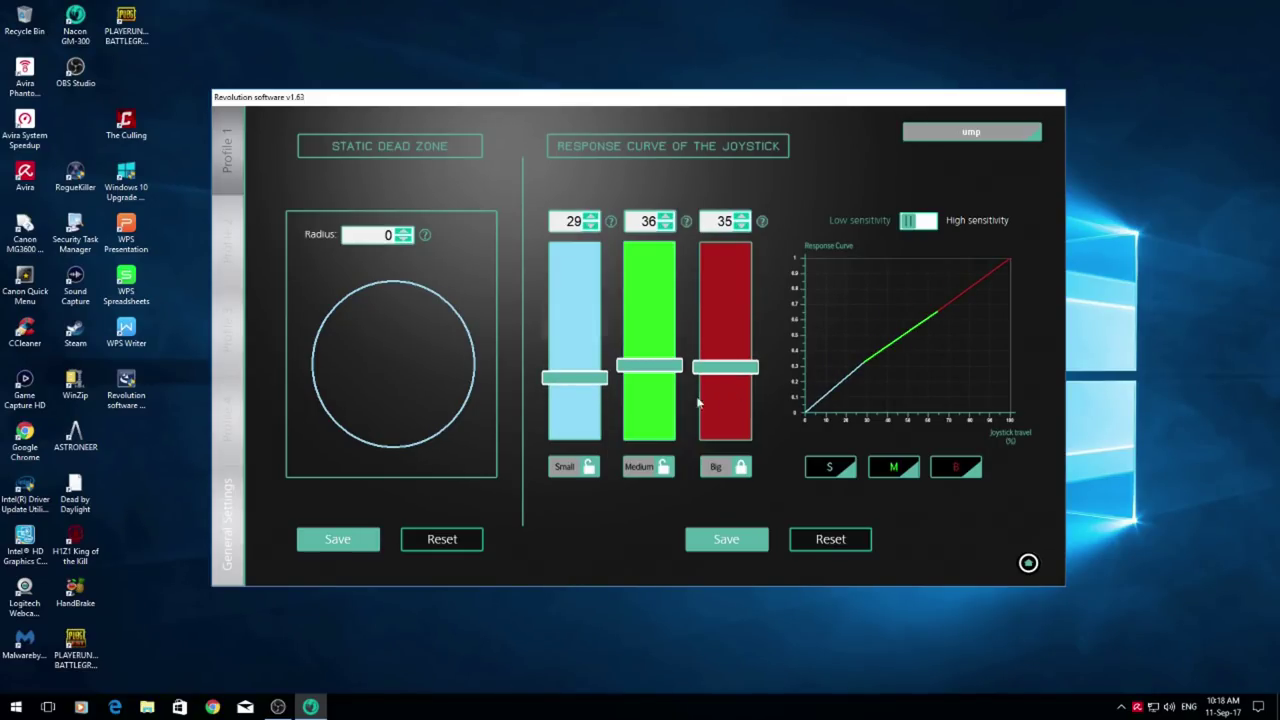
{"action": "mouse_move", "coordinate": [587, 377]}
{"action": "left_mouse_down"}
{"action": "mouse_move", "coordinate": [576, 310]}
{"action": "mouse_move", "coordinate": [580, 349]}
{"action": "mouse_move", "coordinate": [589, 322]}
{"action": "mouse_move", "coordinate": [588, 376]}
{"action": "left_mouse_up"}
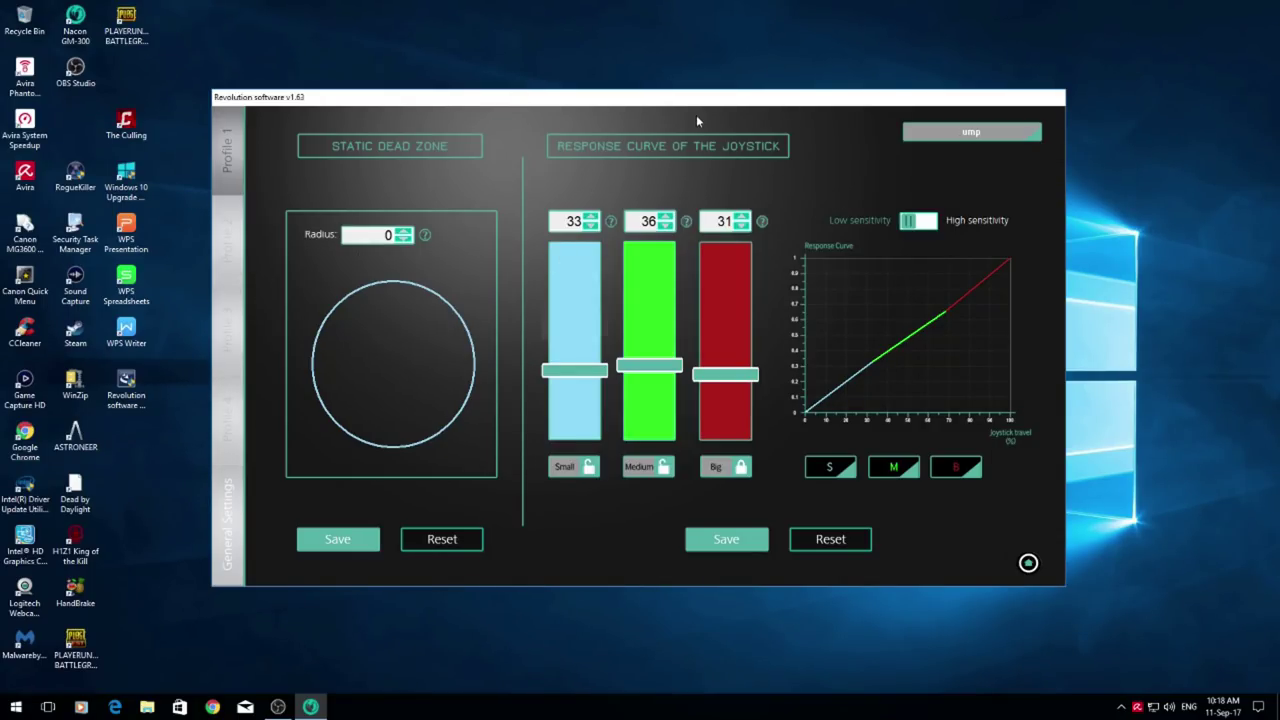
- Keep the backlight at maximum in the general settings, set left and right vibration to the minimum, and save the vibration parameters
{"action": "left_click", "coordinate": [244, 484]}
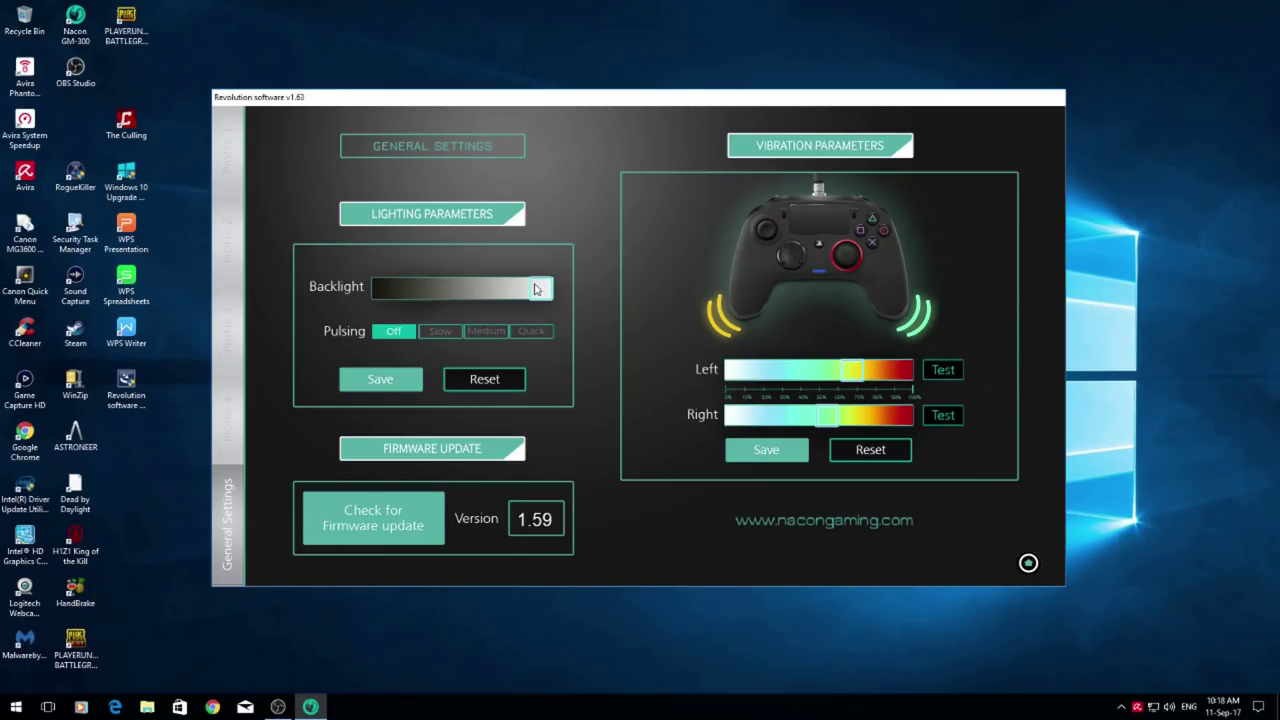
{"action": "mouse_move", "coordinate": [536, 291]}
{"action": "left_mouse_down"}
{"action": "mouse_move", "coordinate": [383, 290]}
{"action": "mouse_move", "coordinate": [552, 300]}
{"action": "left_mouse_up"}
{"action": "left_click_drag", "start_coordinate": [852, 372], "coordinate": [712, 392]}
{"action": "left_click_drag", "start_coordinate": [830, 418], "coordinate": [691, 423]}
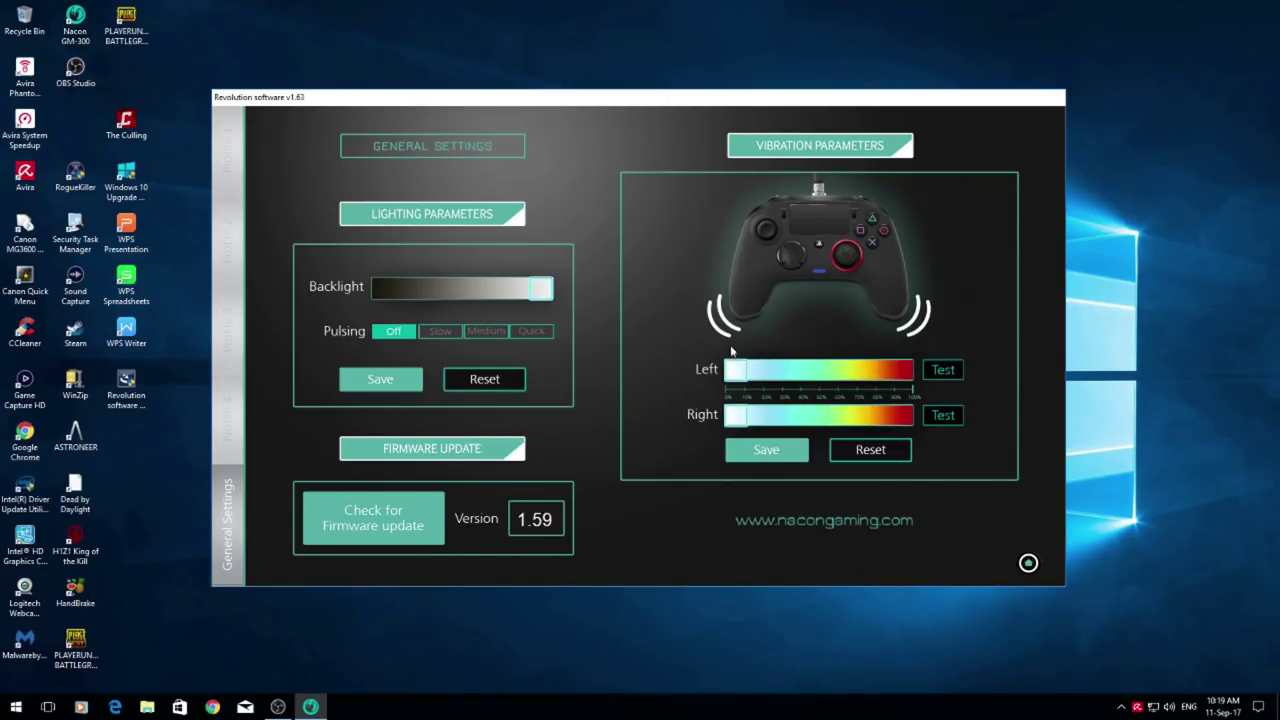
{"action": "left_click", "coordinate": [772, 452]}
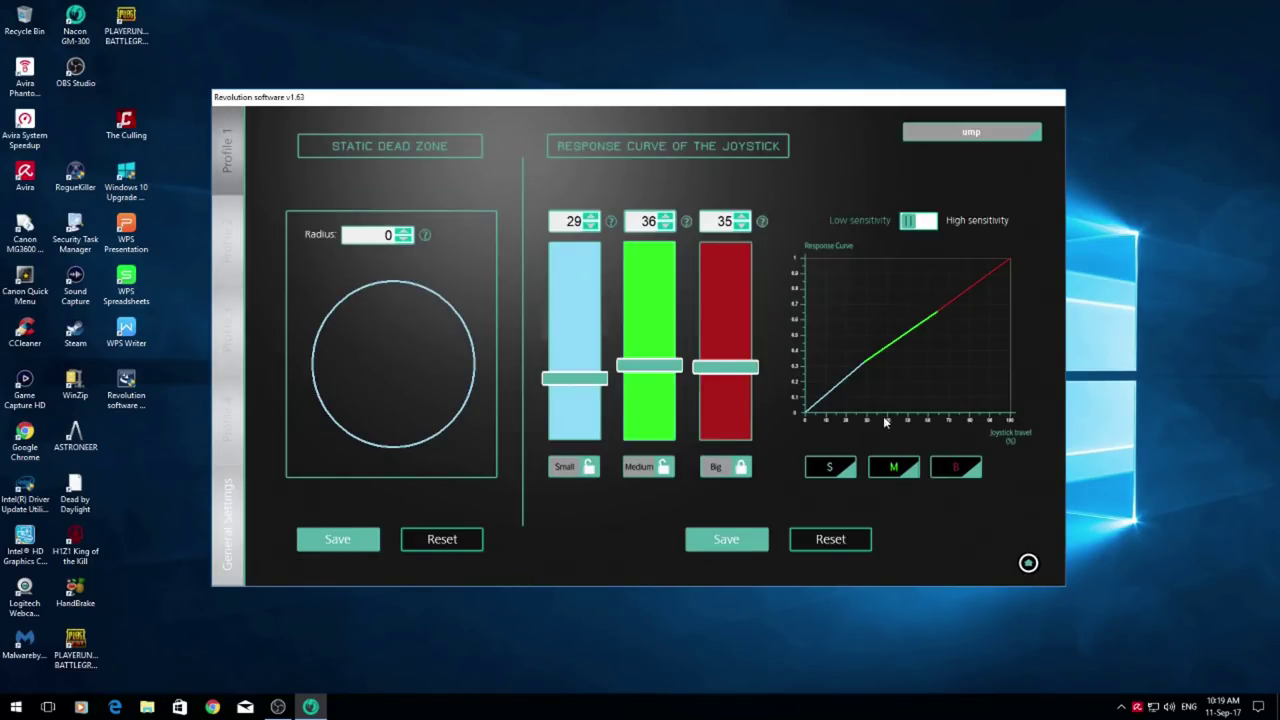
- Load the Nacon preset profile nacon_CoD_IW and review its right joystick dead zone and response curve
{"action": "left_click", "coordinate": [1028, 562]}
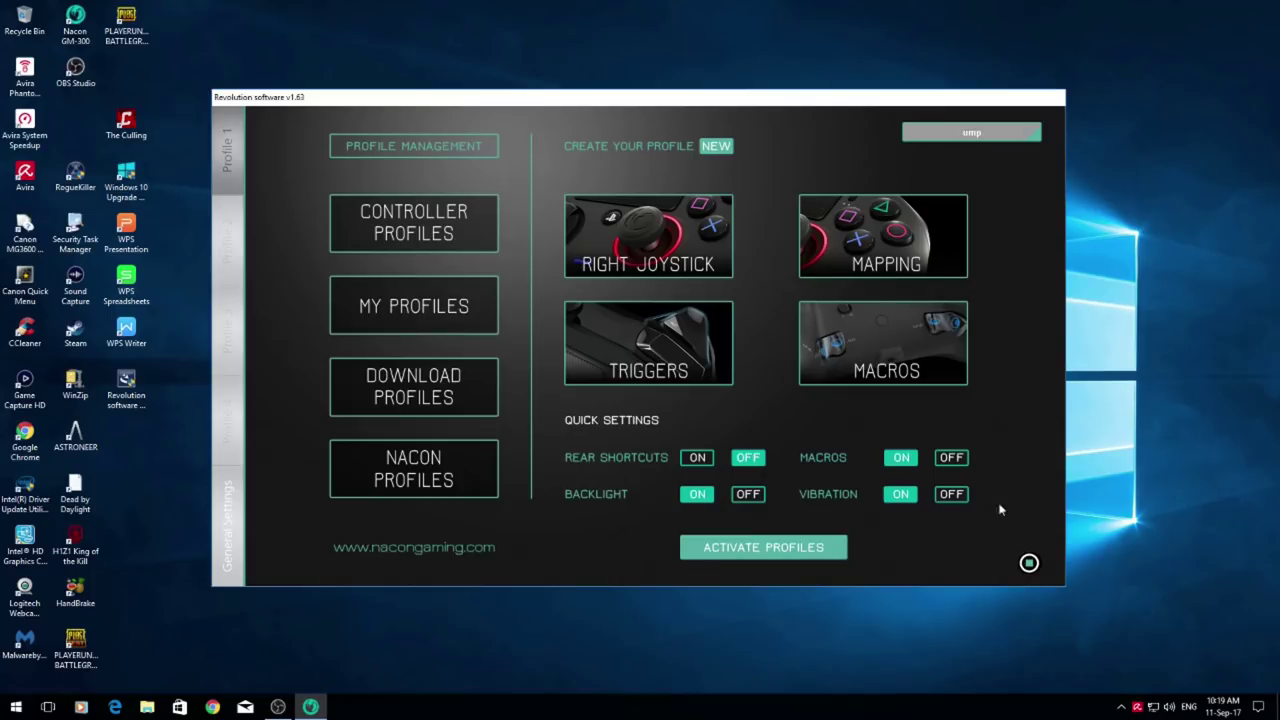
{"action": "left_click", "coordinate": [716, 147]}
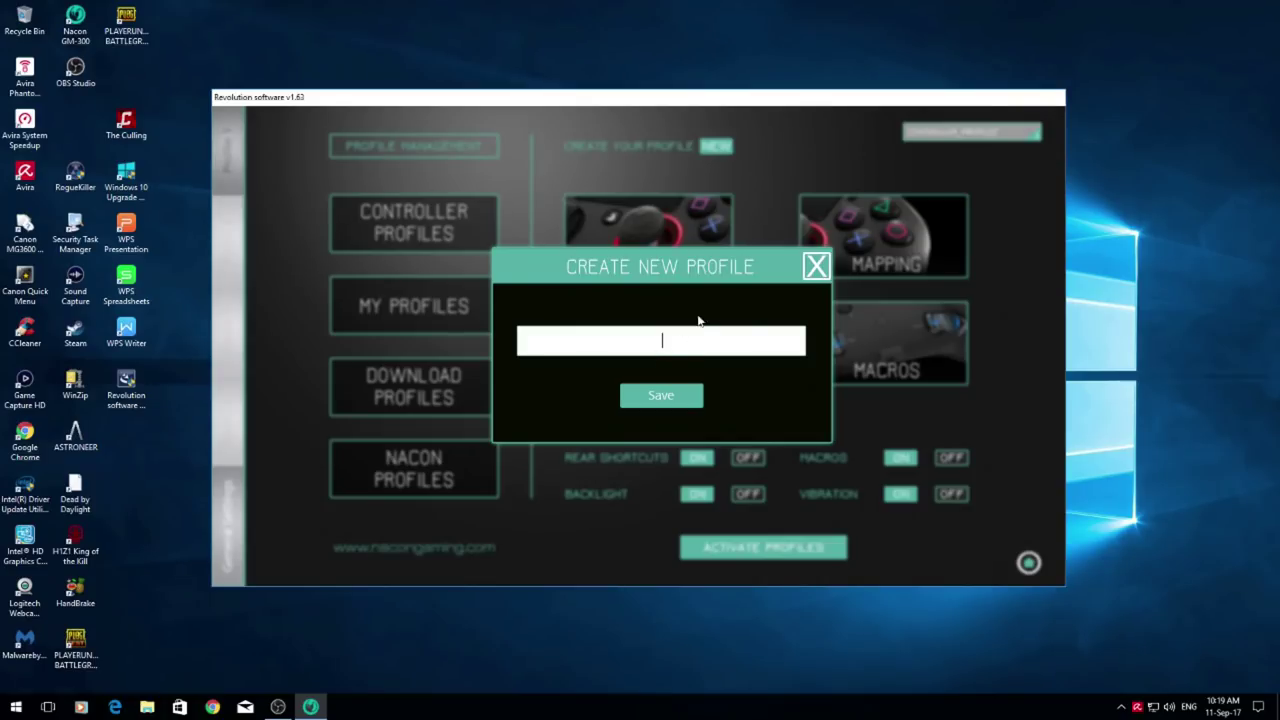
{"action": "left_click", "coordinate": [815, 267]}
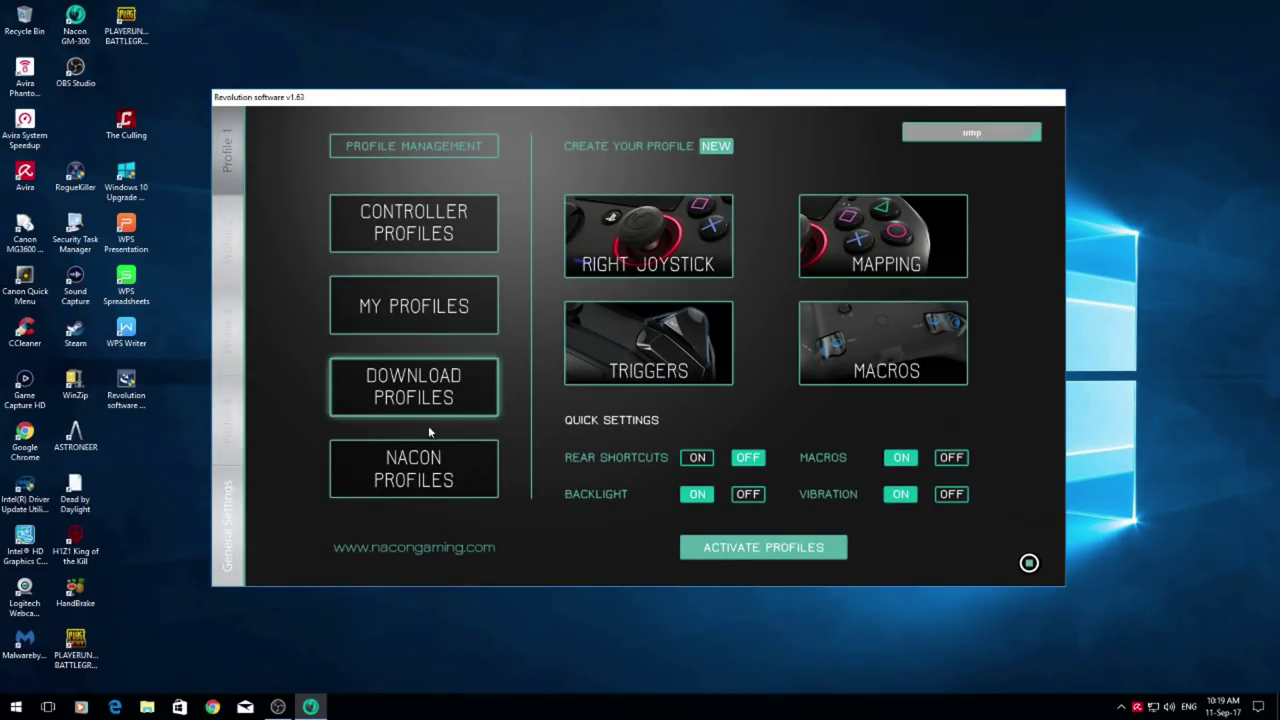
{"action": "left_click", "coordinate": [421, 465]}
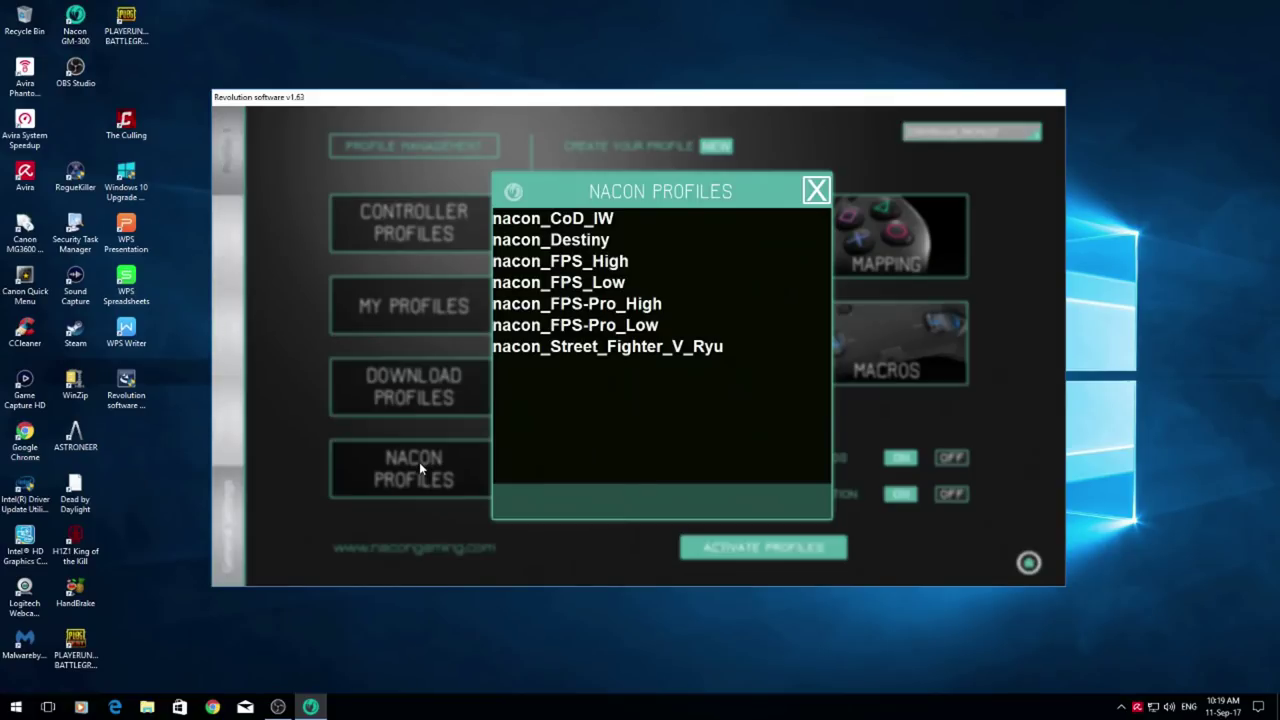
{"action": "left_click", "coordinate": [588, 222]}
{"action": "left_click", "coordinate": [588, 222]}
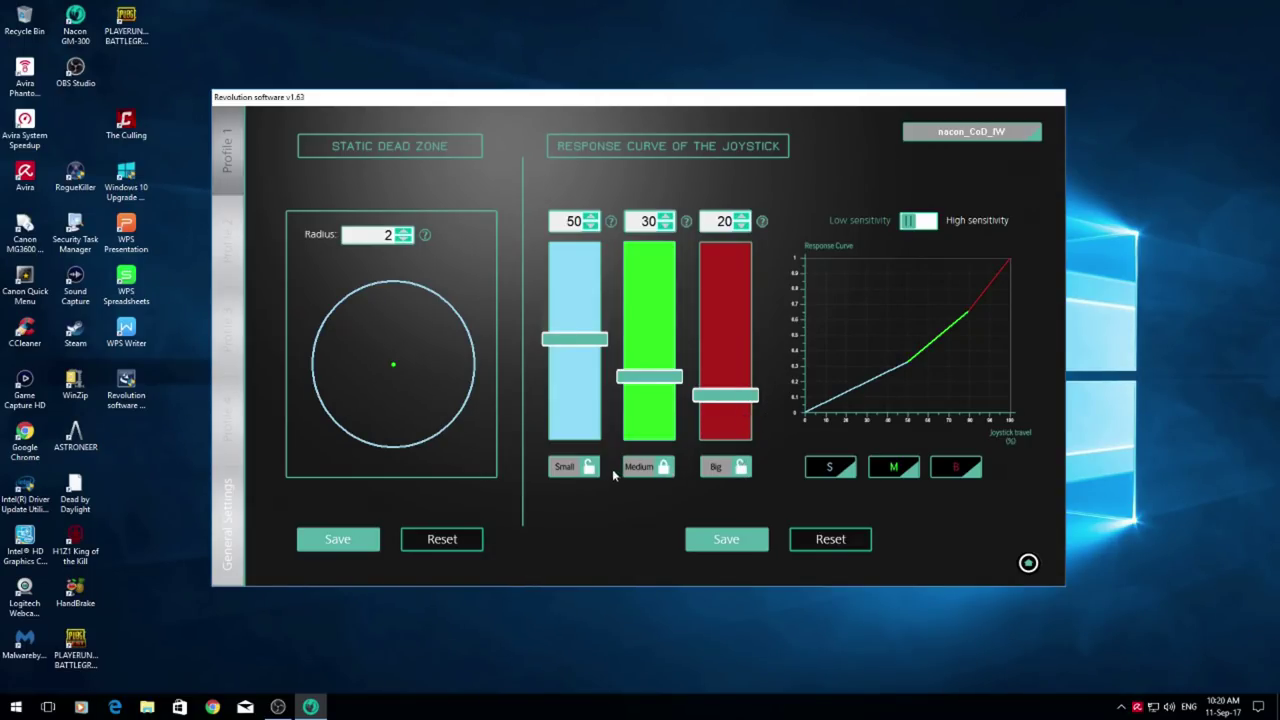
{"action": "left_click", "coordinate": [741, 468]}
{"action": "left_click", "coordinate": [1028, 563]}
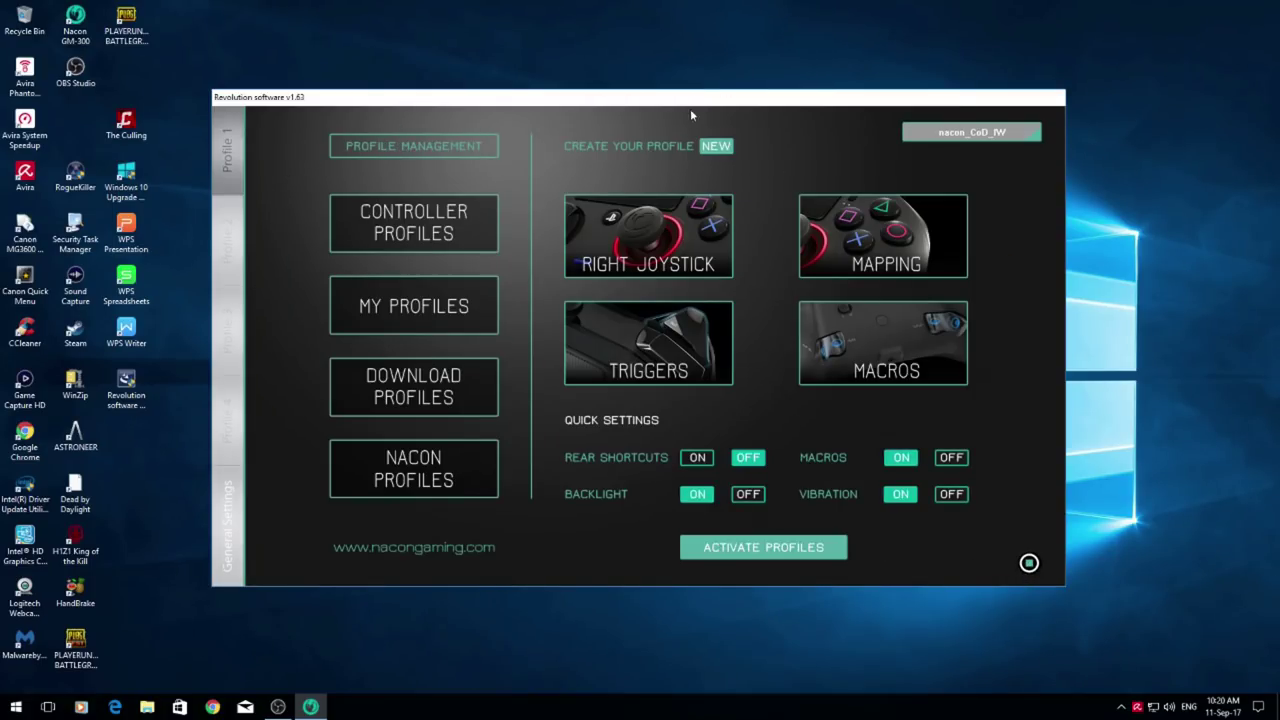
- Look through the four profile slots and the general settings, and examine Profile 1's button mapping
{"action": "left_click", "coordinate": [706, 150]}
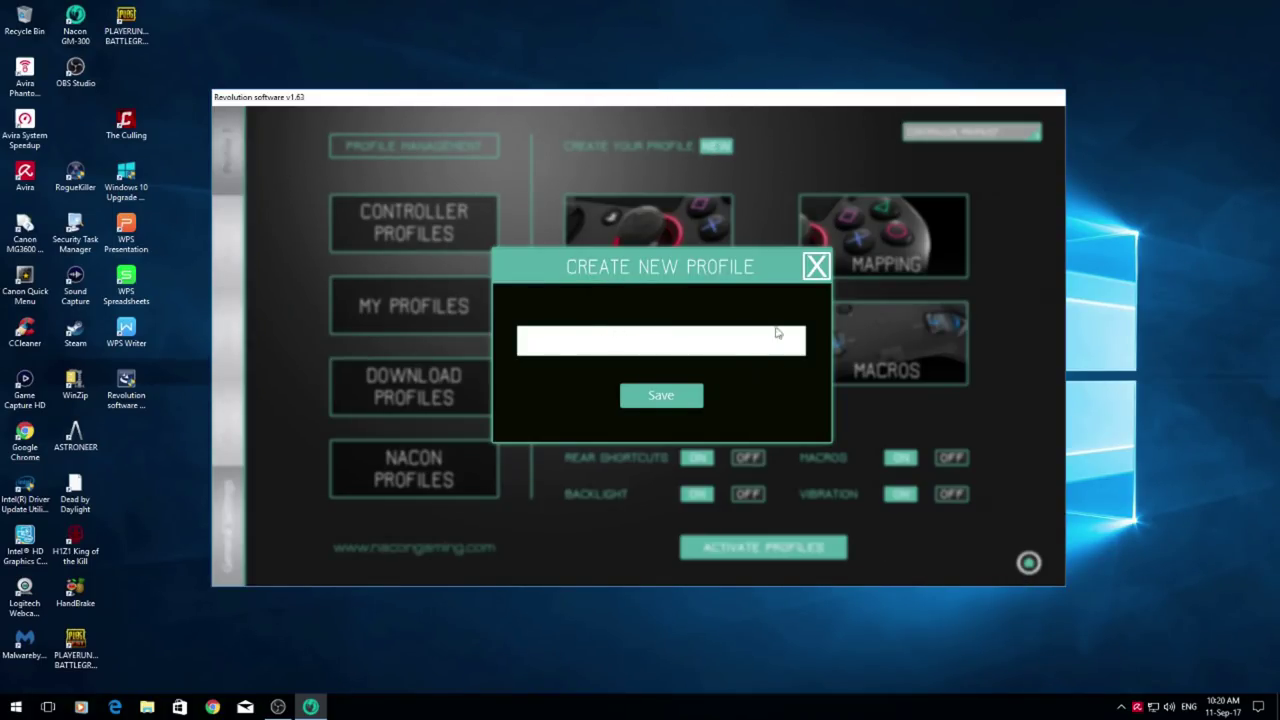
{"action": "left_click", "coordinate": [816, 266]}
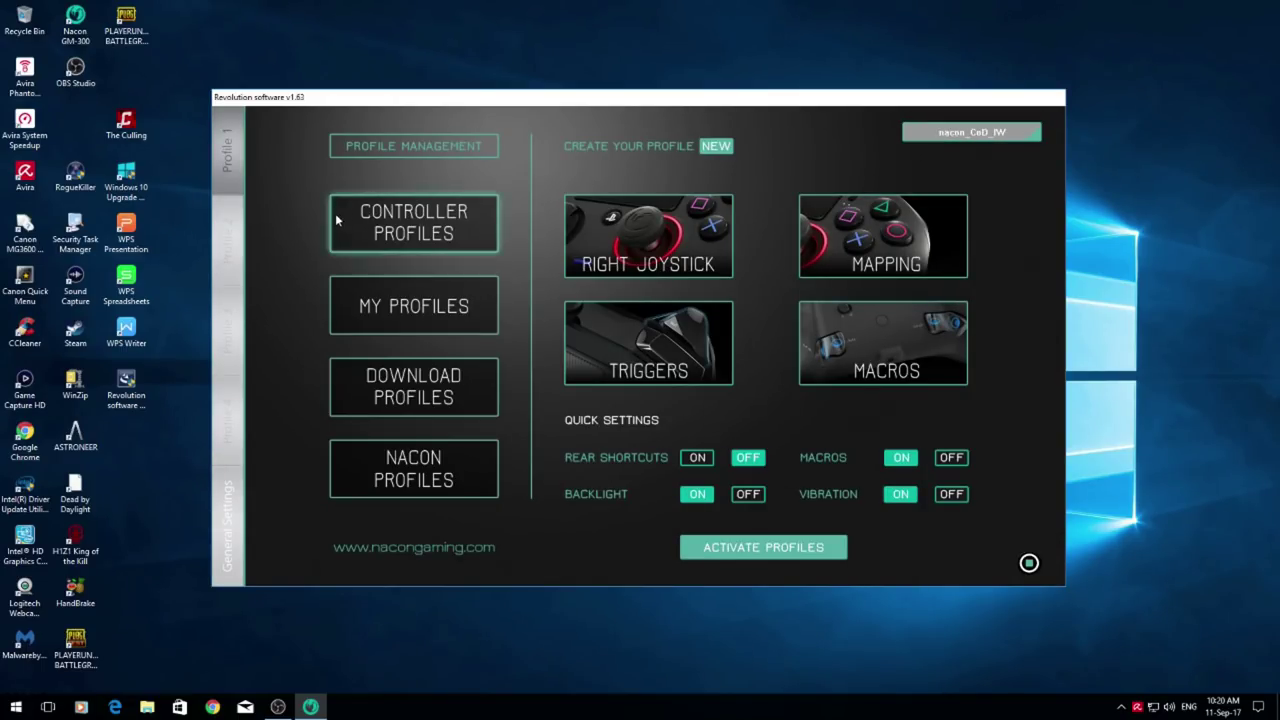
{"action": "left_click", "coordinate": [236, 248]}
{"action": "left_click", "coordinate": [241, 163]}
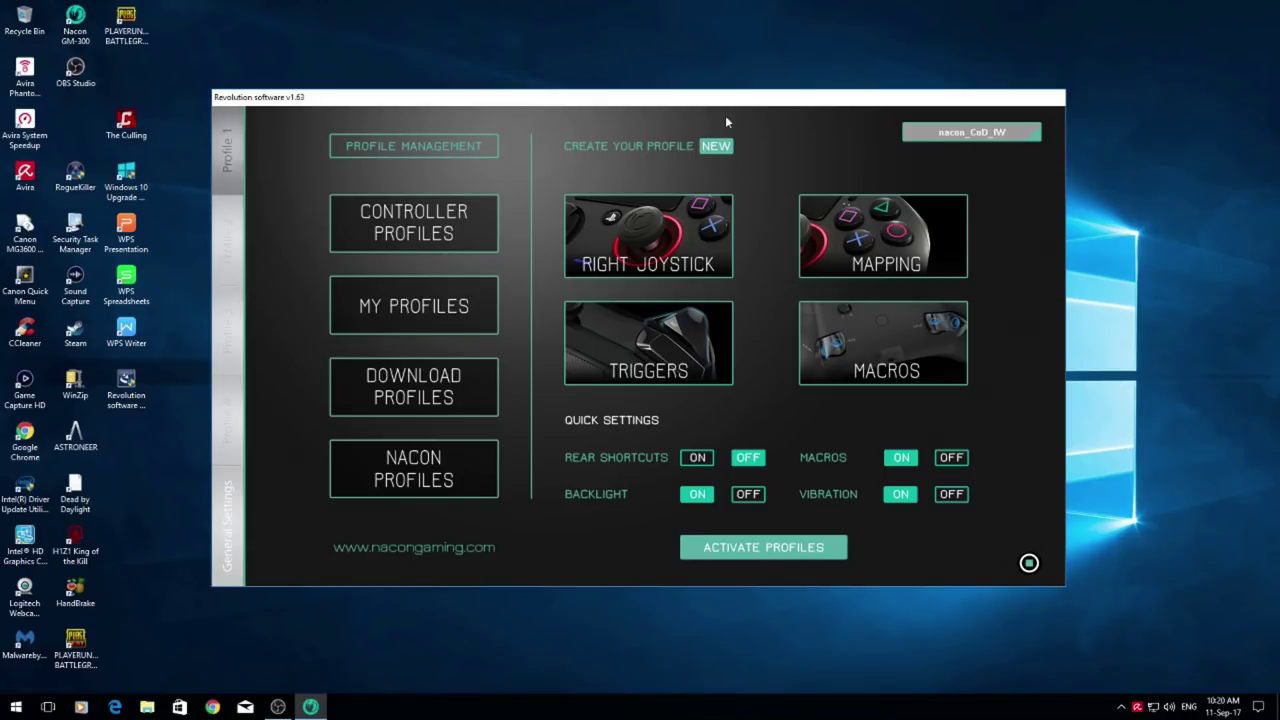
{"action": "left_click", "coordinate": [226, 330]}
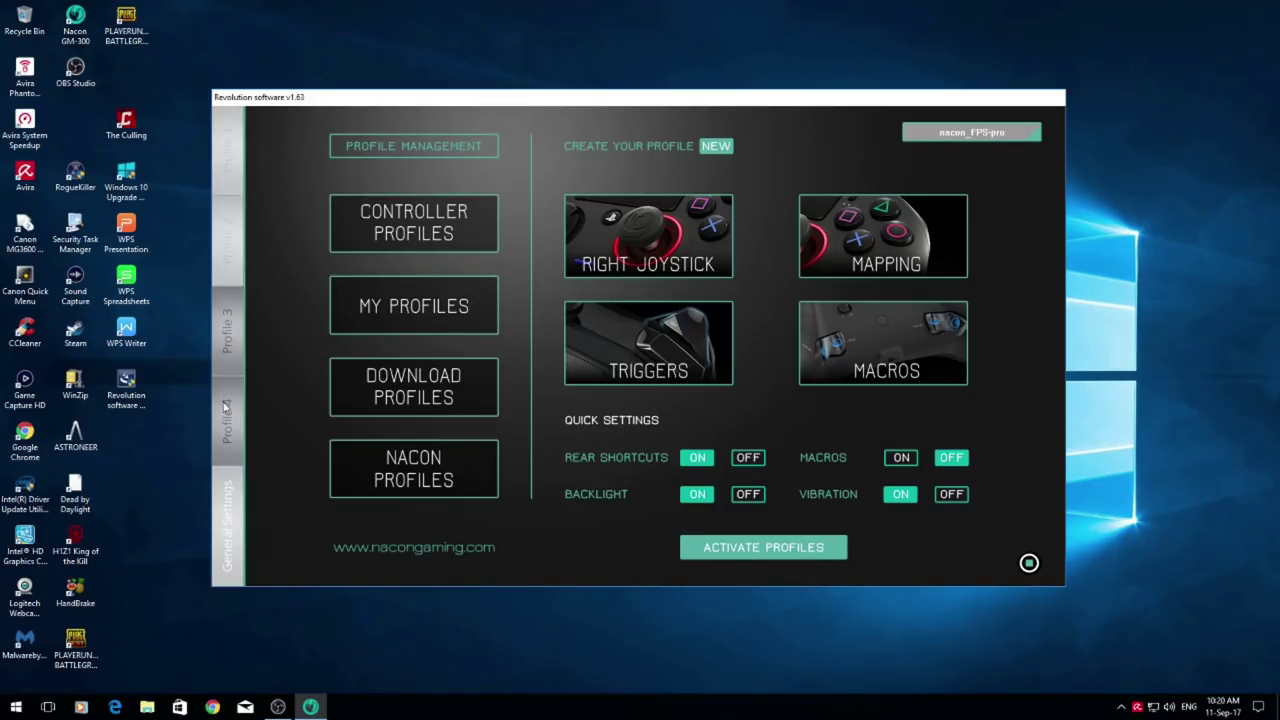
{"action": "left_click", "coordinate": [226, 428]}
{"action": "left_click", "coordinate": [236, 505]}
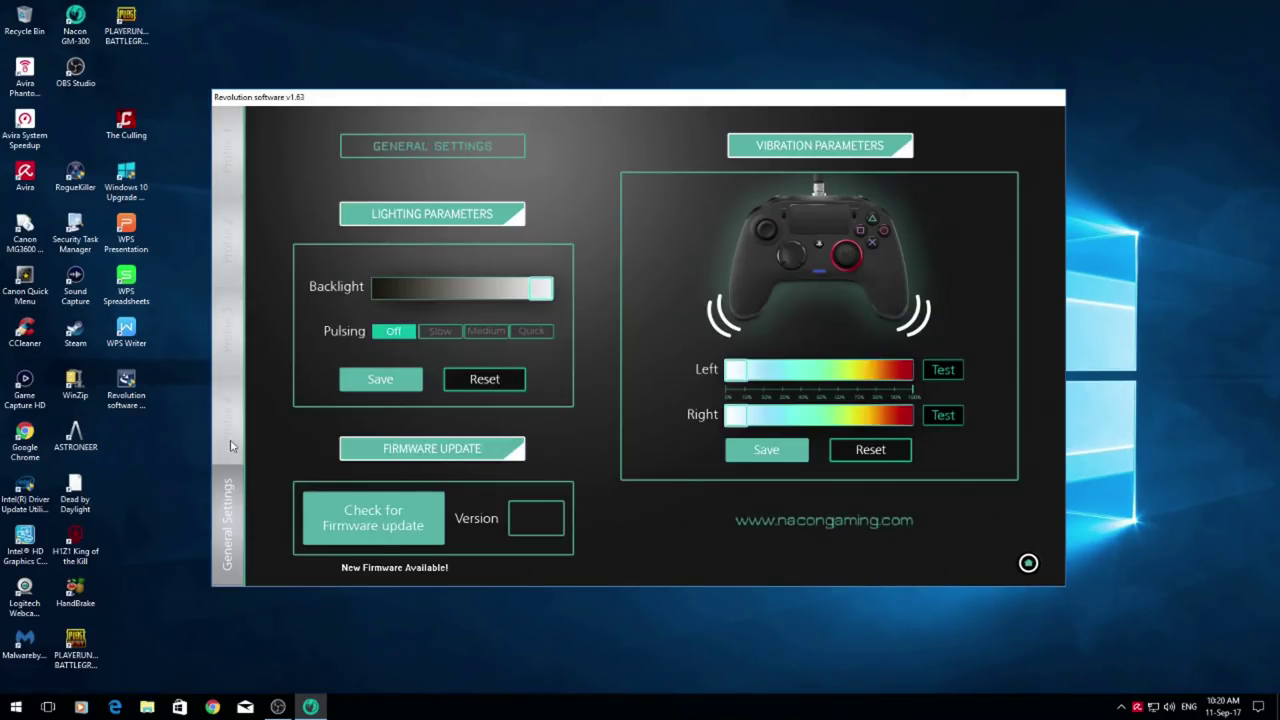
{"action": "left_click", "coordinate": [228, 430]}
{"action": "left_click", "coordinate": [235, 308]}
{"action": "left_click", "coordinate": [233, 235]}
{"action": "left_click", "coordinate": [235, 158]}
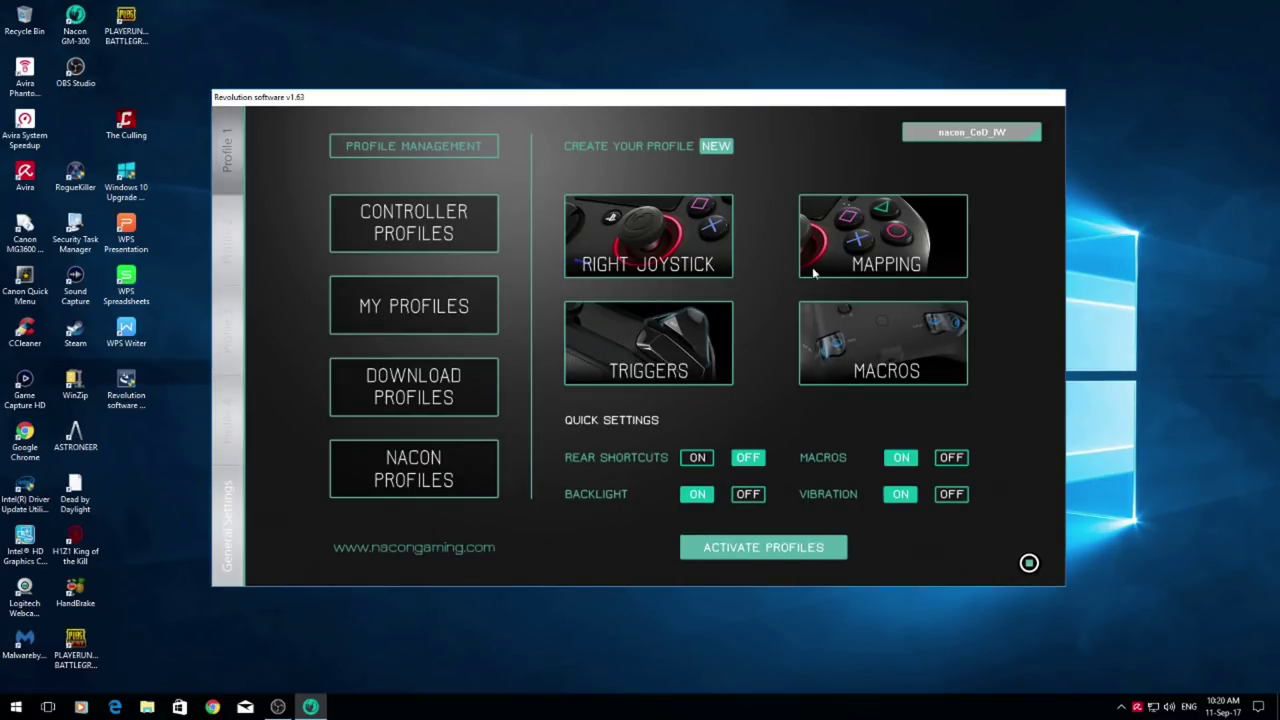
{"action": "left_click", "coordinate": [880, 235]}
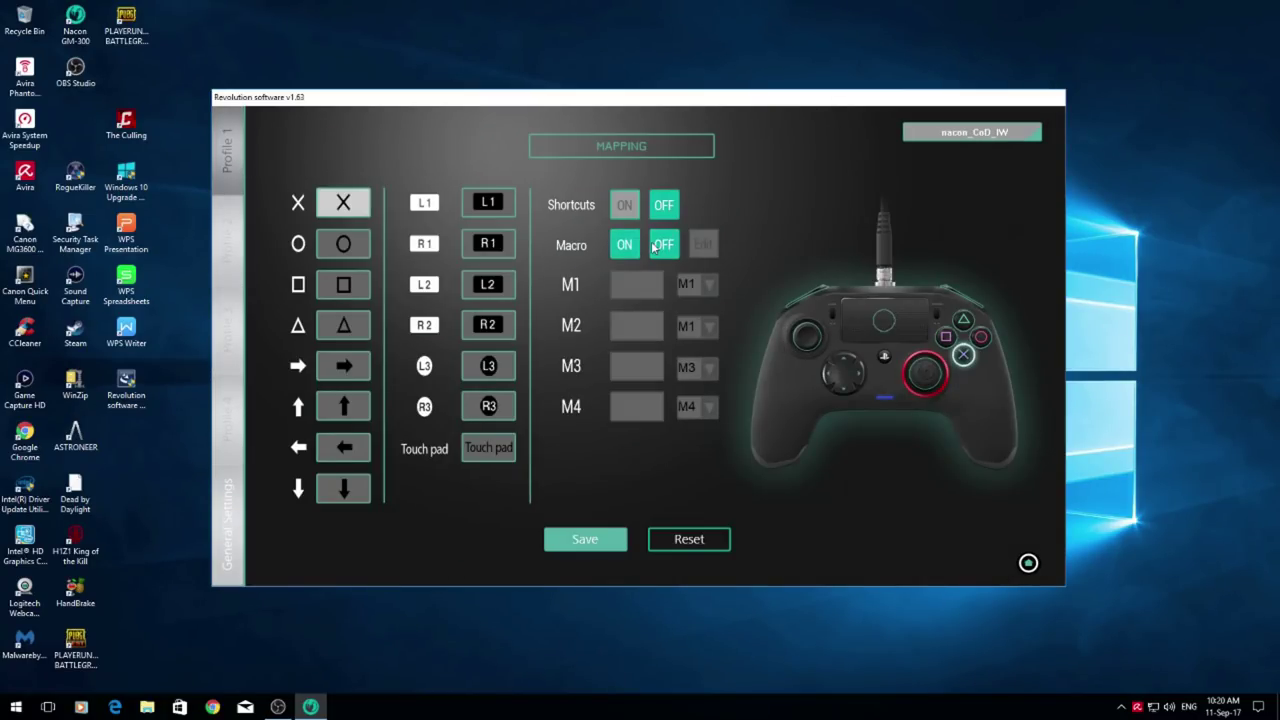
{"action": "left_click", "coordinate": [1028, 563]}
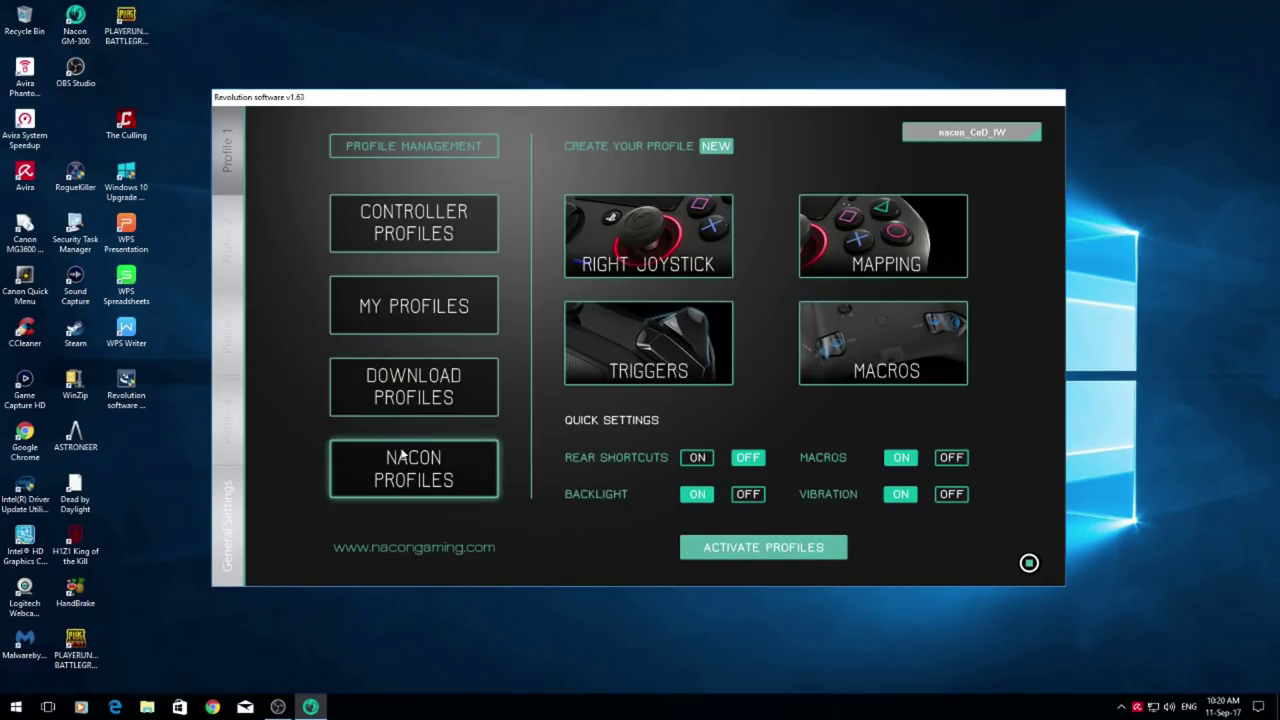
- Load the saved ump profile from the user's own profiles into Profile 1
{"action": "left_click", "coordinate": [413, 309]}
{"action": "left_click", "coordinate": [514, 264]}
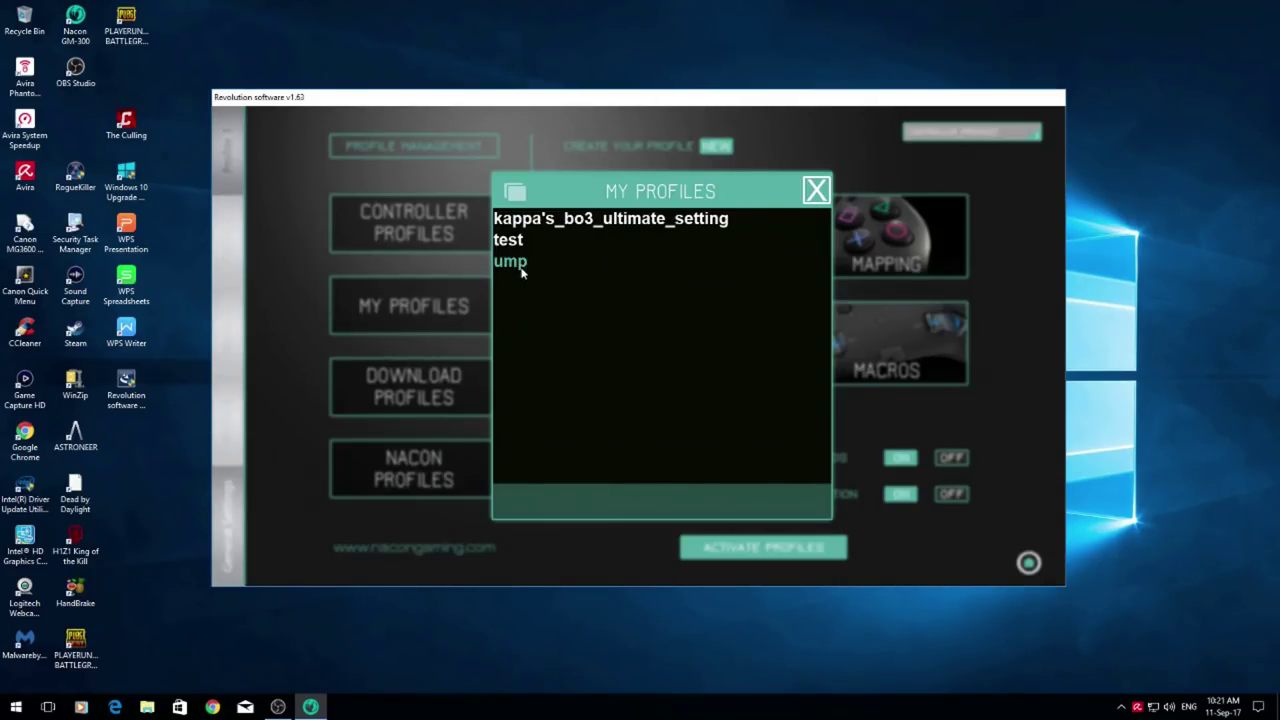
{"action": "double_click", "coordinate": [518, 263]}
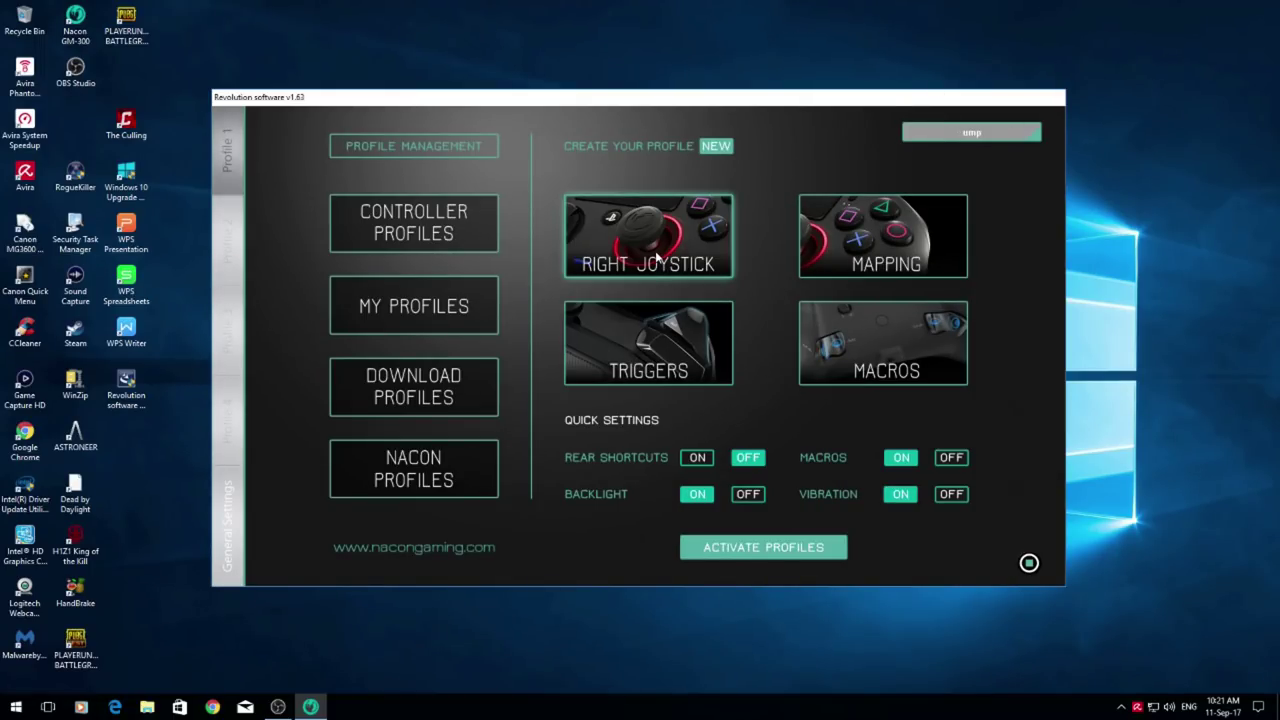
- Turn shortcuts on and macros off in the ump profile's button mapping
{"action": "left_click", "coordinate": [870, 245]}
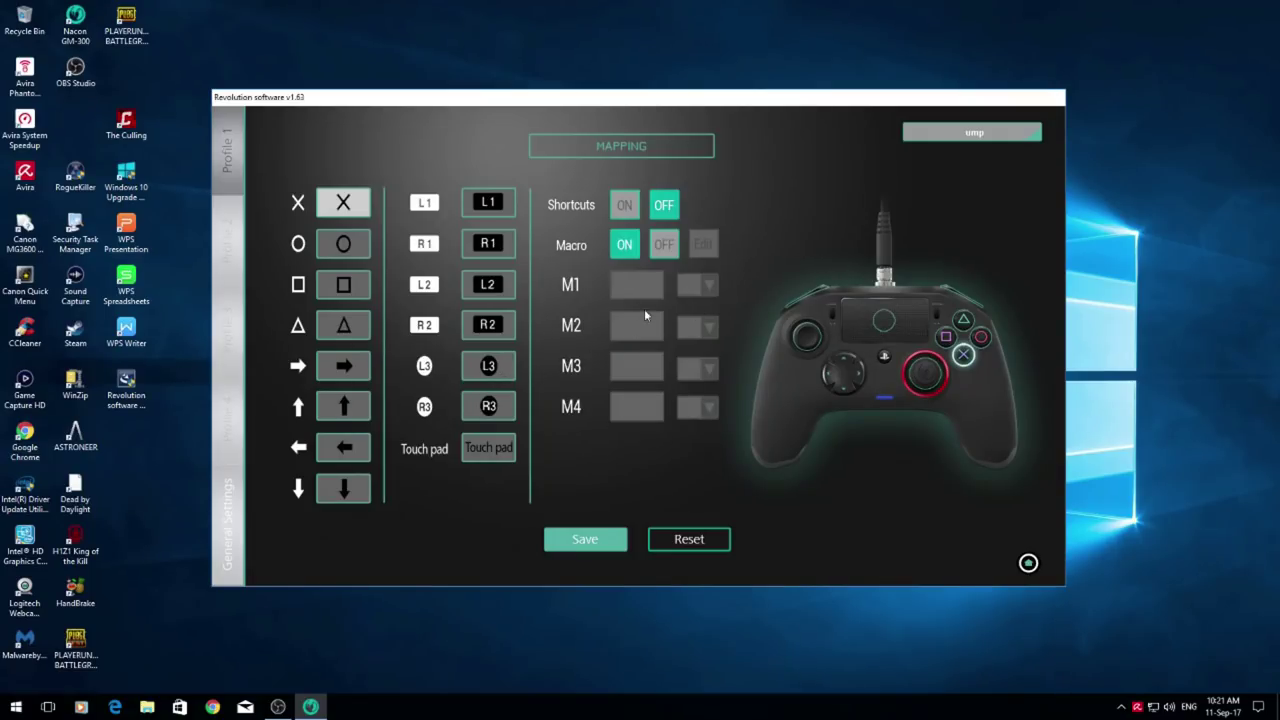
{"action": "left_click", "coordinate": [622, 208]}
{"action": "left_click", "coordinate": [622, 206]}
{"action": "left_click", "coordinate": [658, 248]}
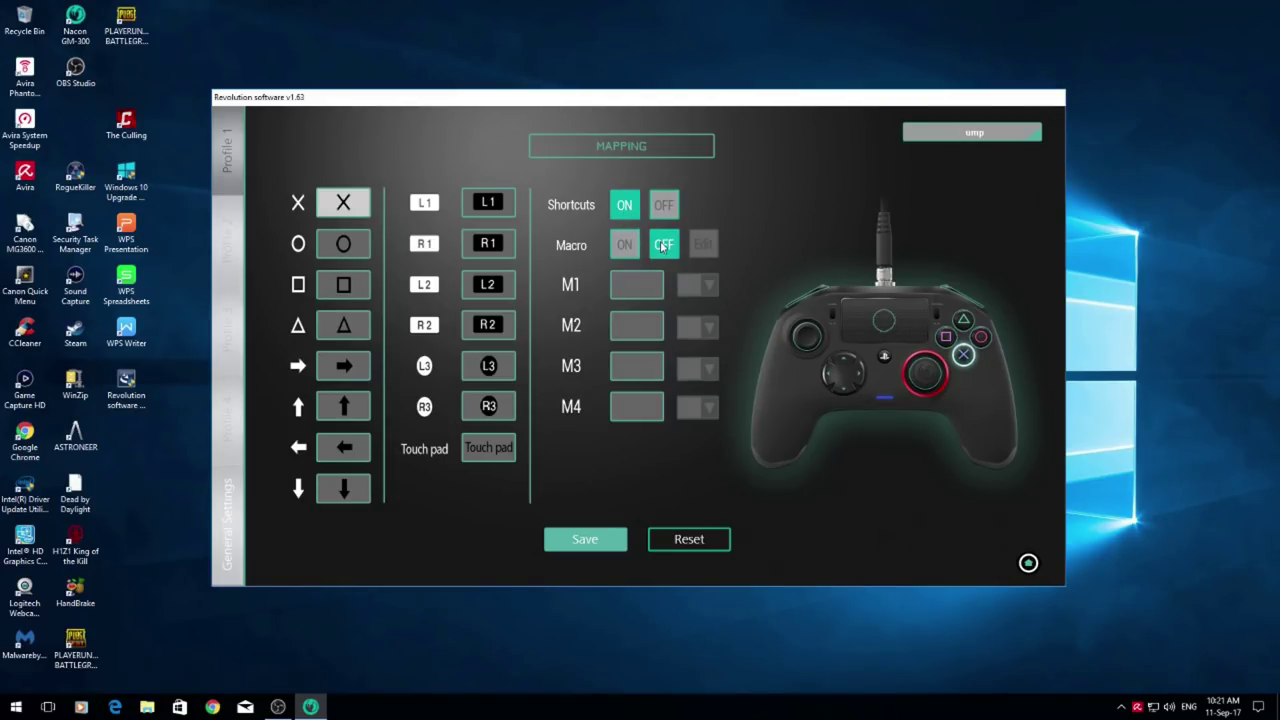
- Assign the X button to rear shortcut M4 and save the mapping
{"action": "left_click", "coordinate": [632, 287]}
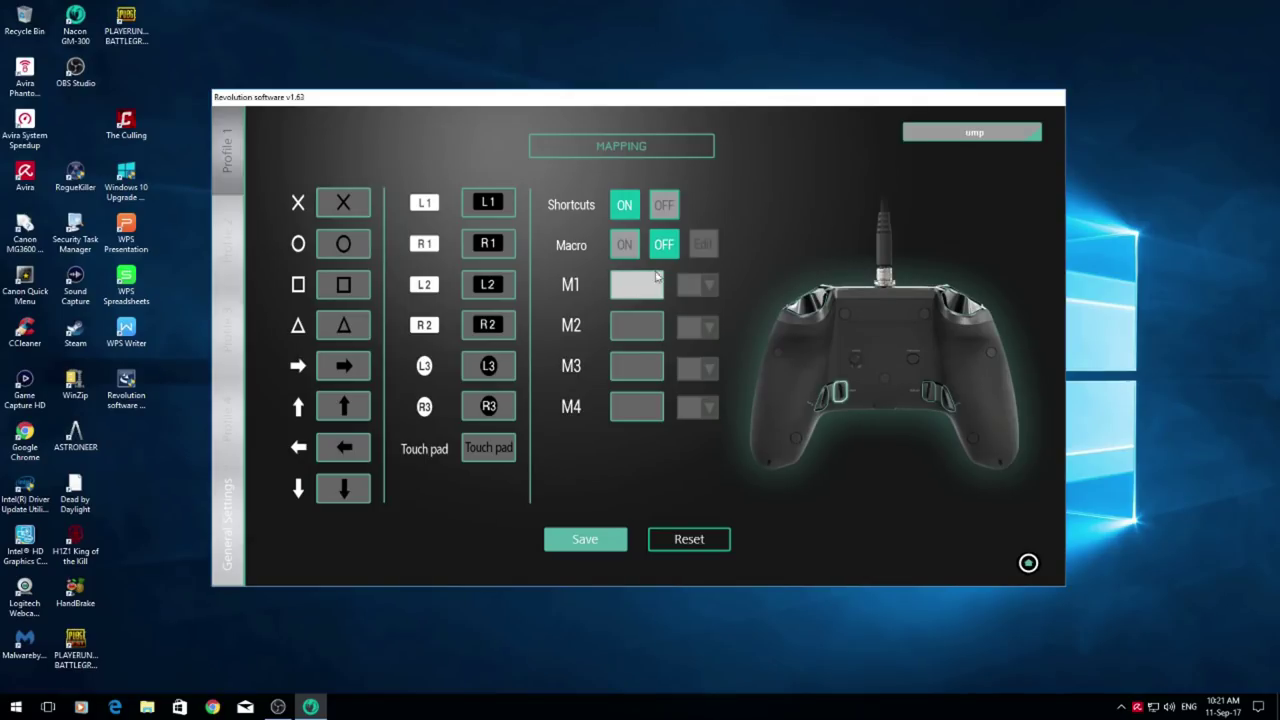
{"action": "left_click", "coordinate": [636, 323]}
{"action": "left_click", "coordinate": [634, 289]}
{"action": "left_click", "coordinate": [631, 333]}
{"action": "left_click", "coordinate": [636, 296]}
{"action": "left_click", "coordinate": [636, 334]}
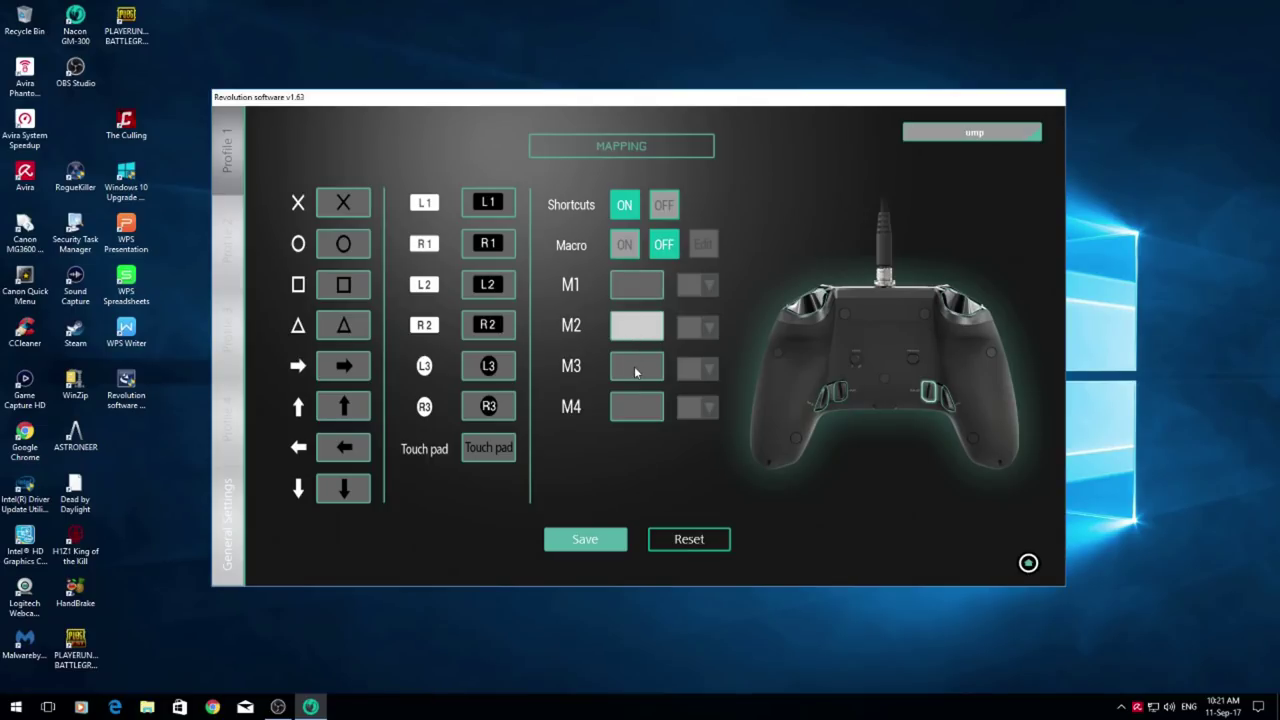
{"action": "left_click", "coordinate": [635, 371]}
{"action": "left_click", "coordinate": [642, 408]}
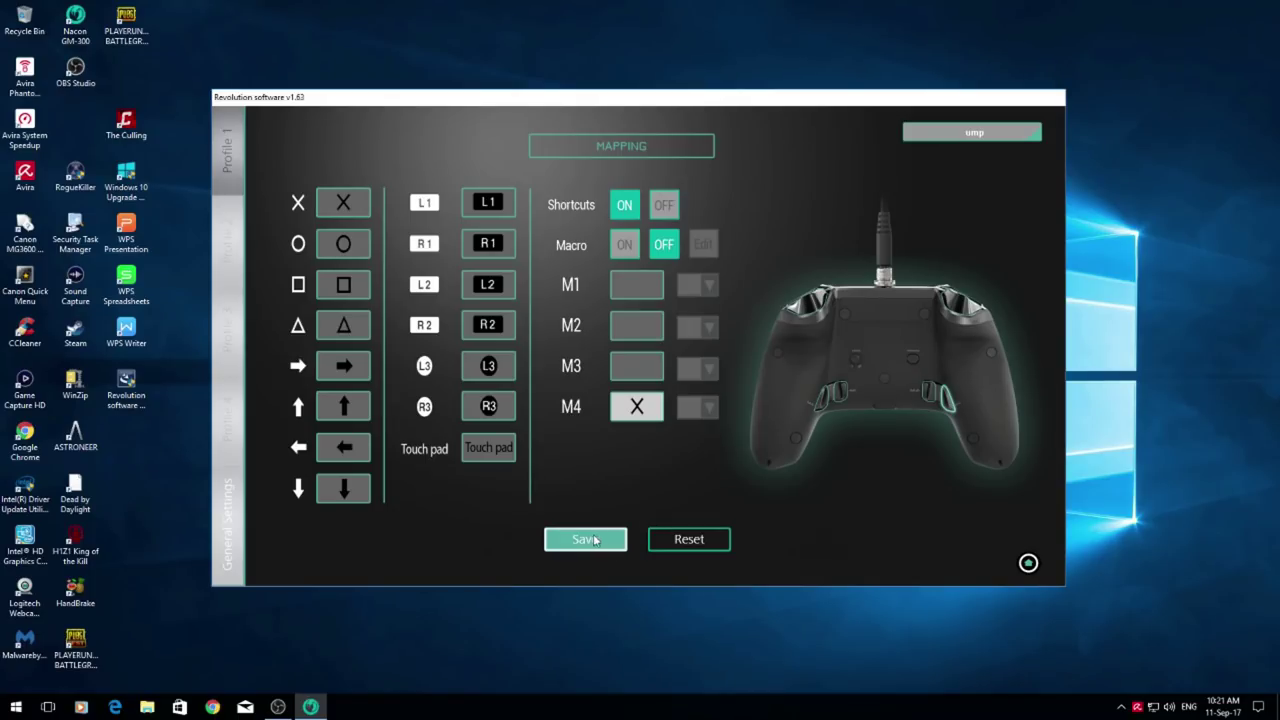
{"action": "left_click", "coordinate": [589, 541]}
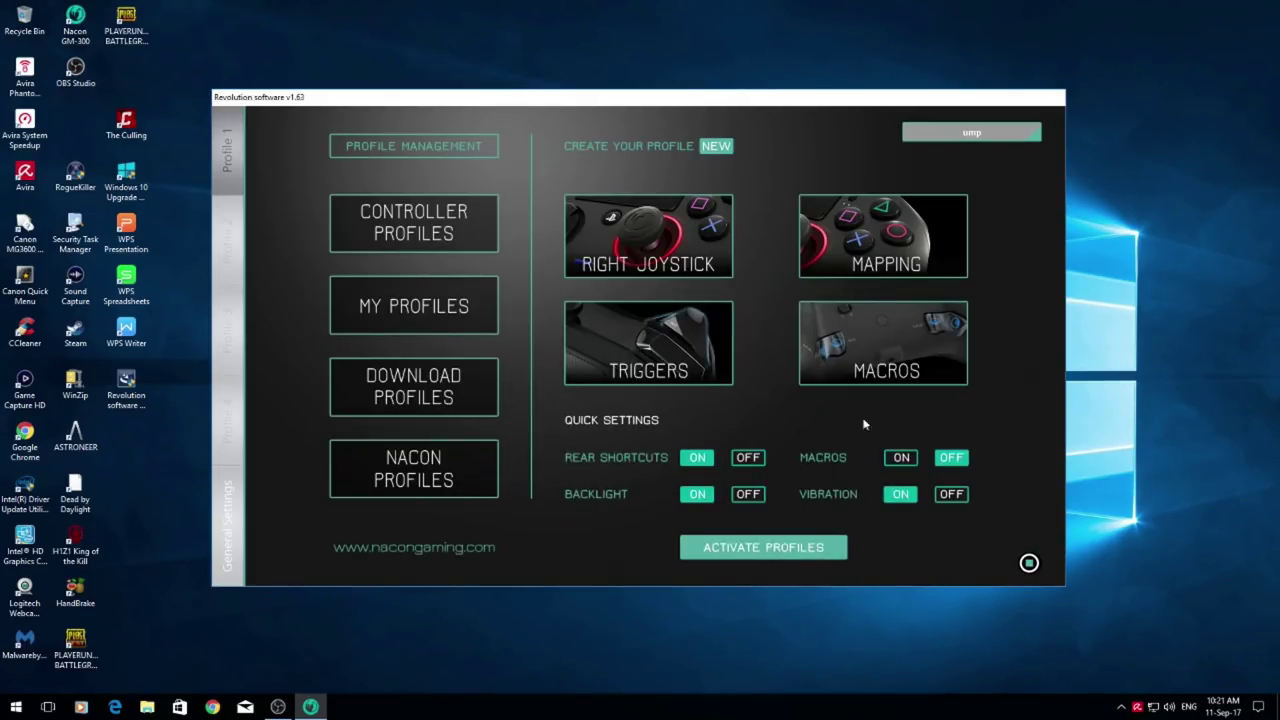
- Check the rear M4 shortcut in the saved mapping and return to profile management
{"action": "left_click", "coordinate": [831, 238]}
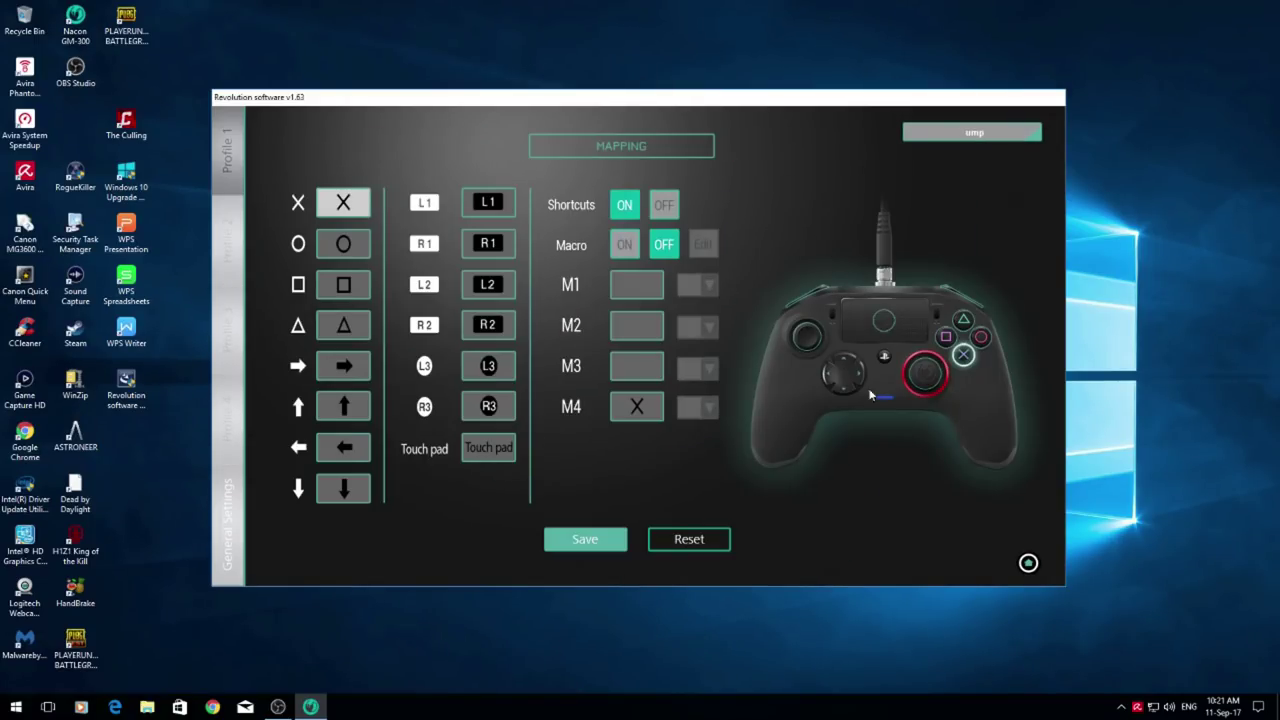
{"action": "left_click", "coordinate": [636, 406]}
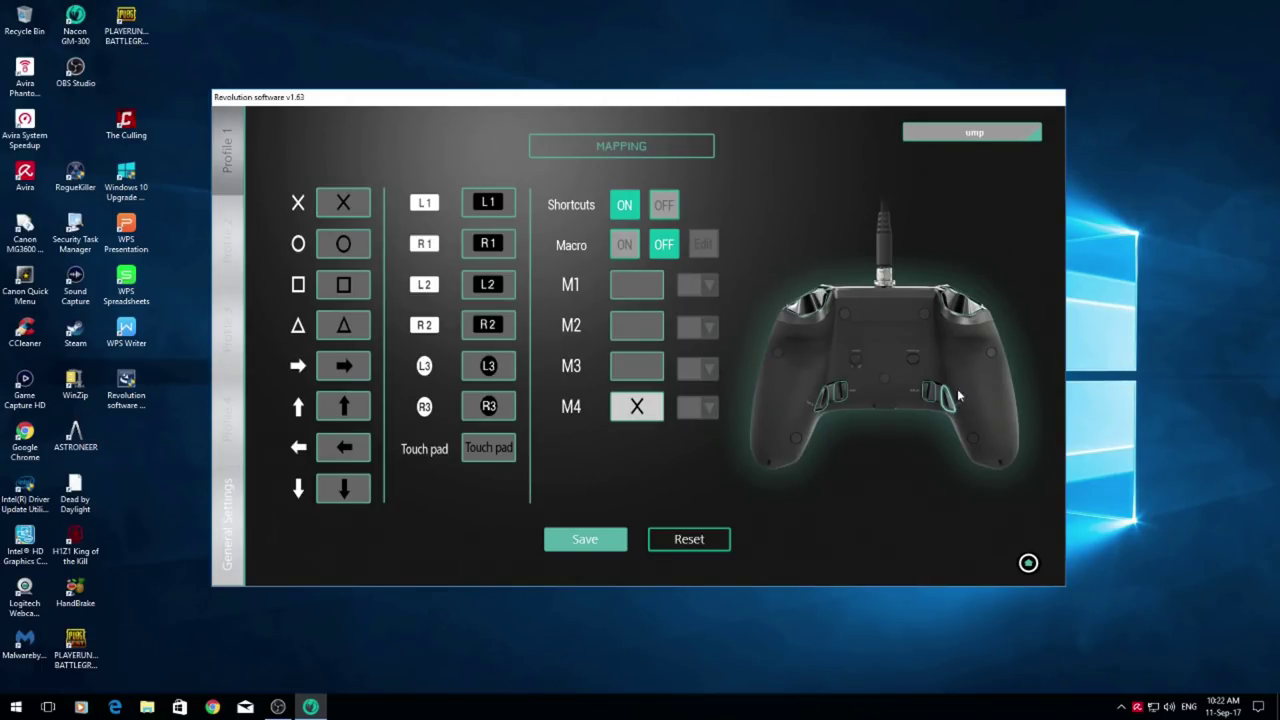
{"action": "left_click", "coordinate": [1028, 562]}
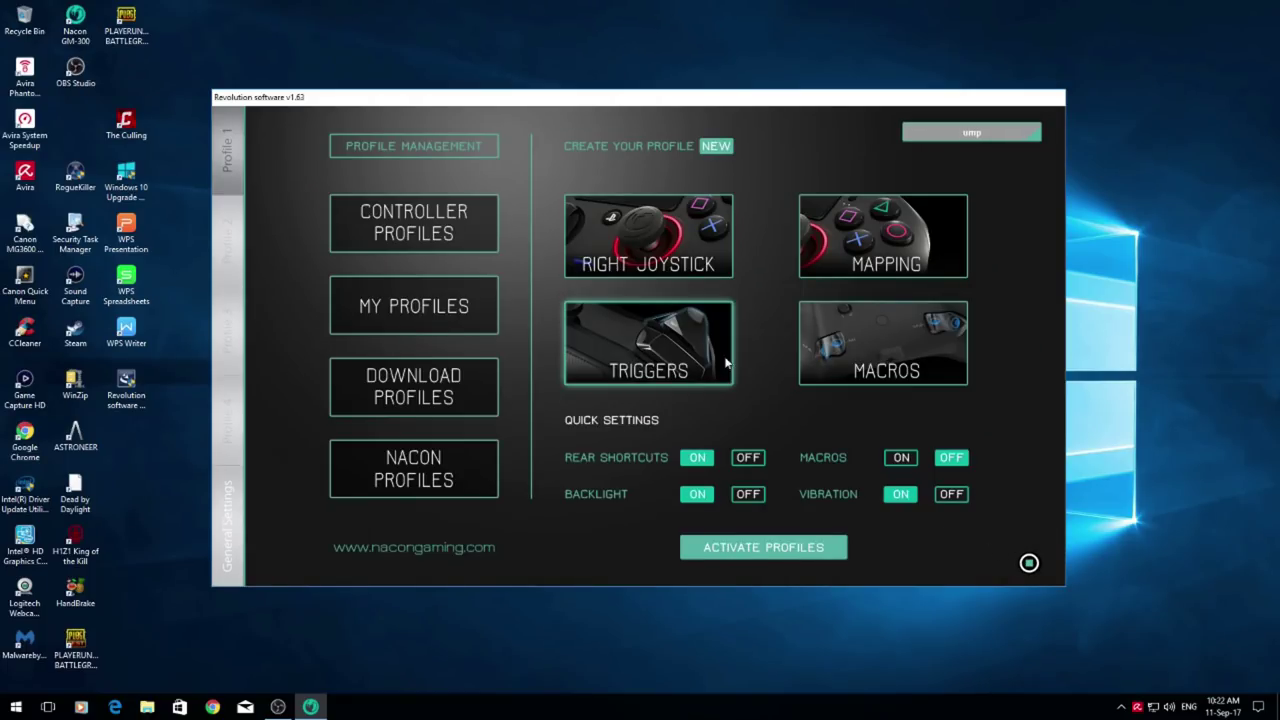
- Set the dead zones of both the left and right triggers to start at 0% and end at 100%
{"action": "left_click", "coordinate": [673, 342]}
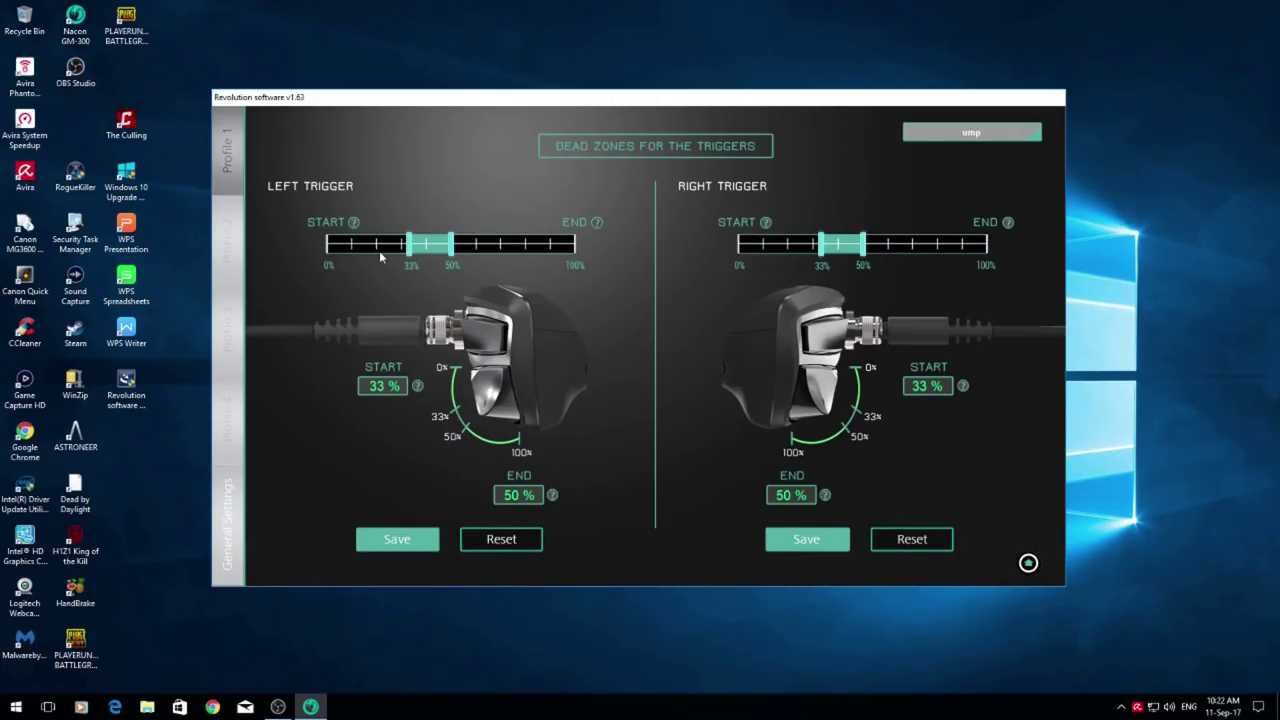
{"action": "left_click_drag", "start_coordinate": [409, 244], "coordinate": [302, 250]}
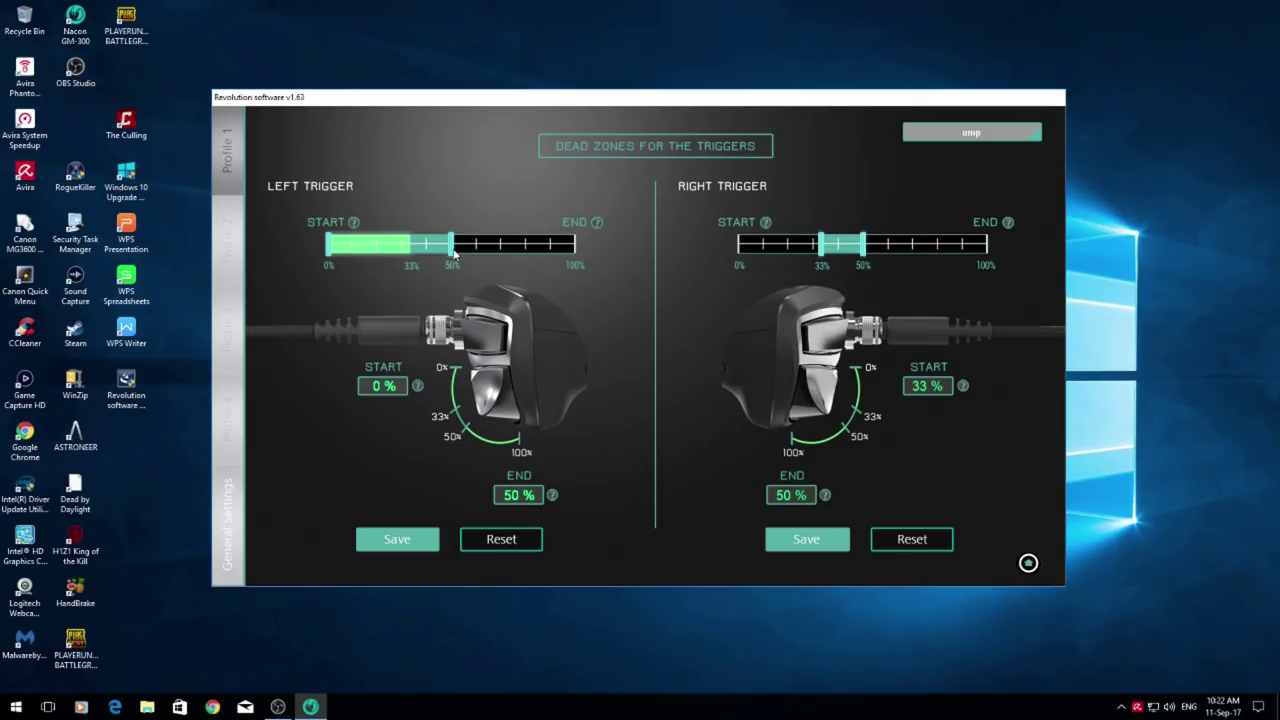
{"action": "left_click_drag", "start_coordinate": [453, 252], "coordinate": [593, 253]}
{"action": "left_click_drag", "start_coordinate": [821, 246], "coordinate": [734, 245]}
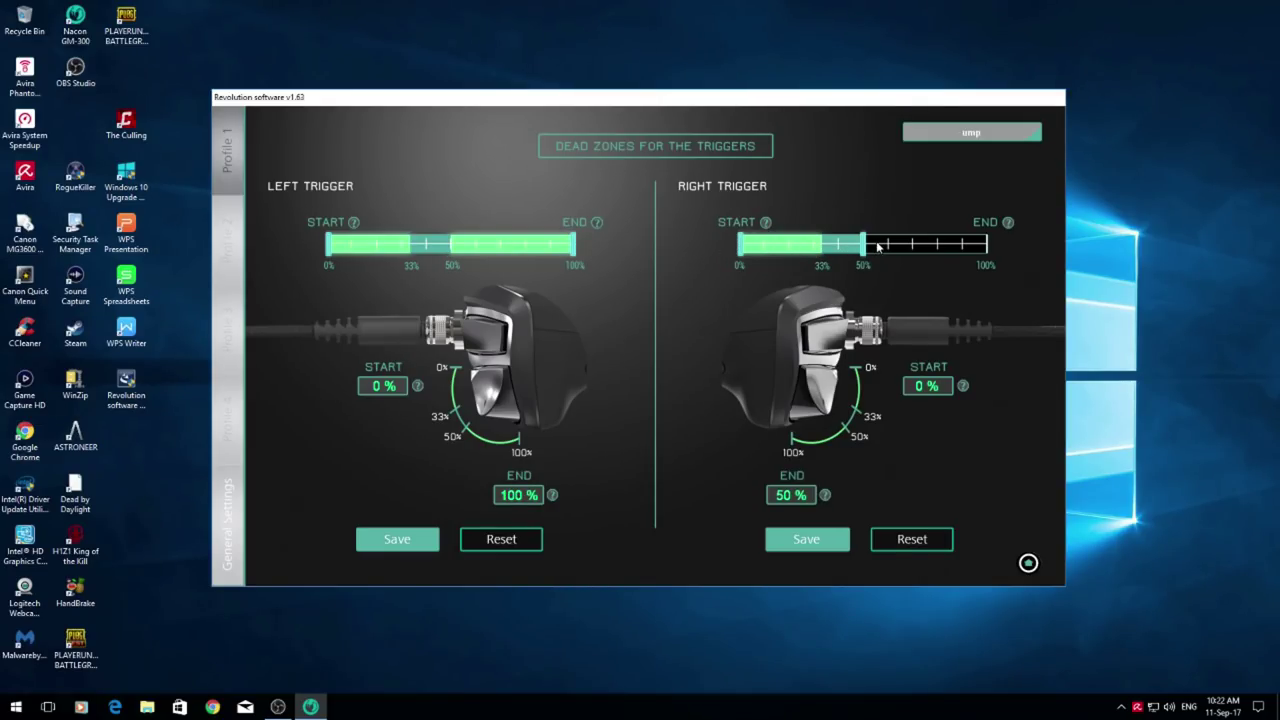
{"action": "left_click_drag", "start_coordinate": [864, 245], "coordinate": [1028, 232]}
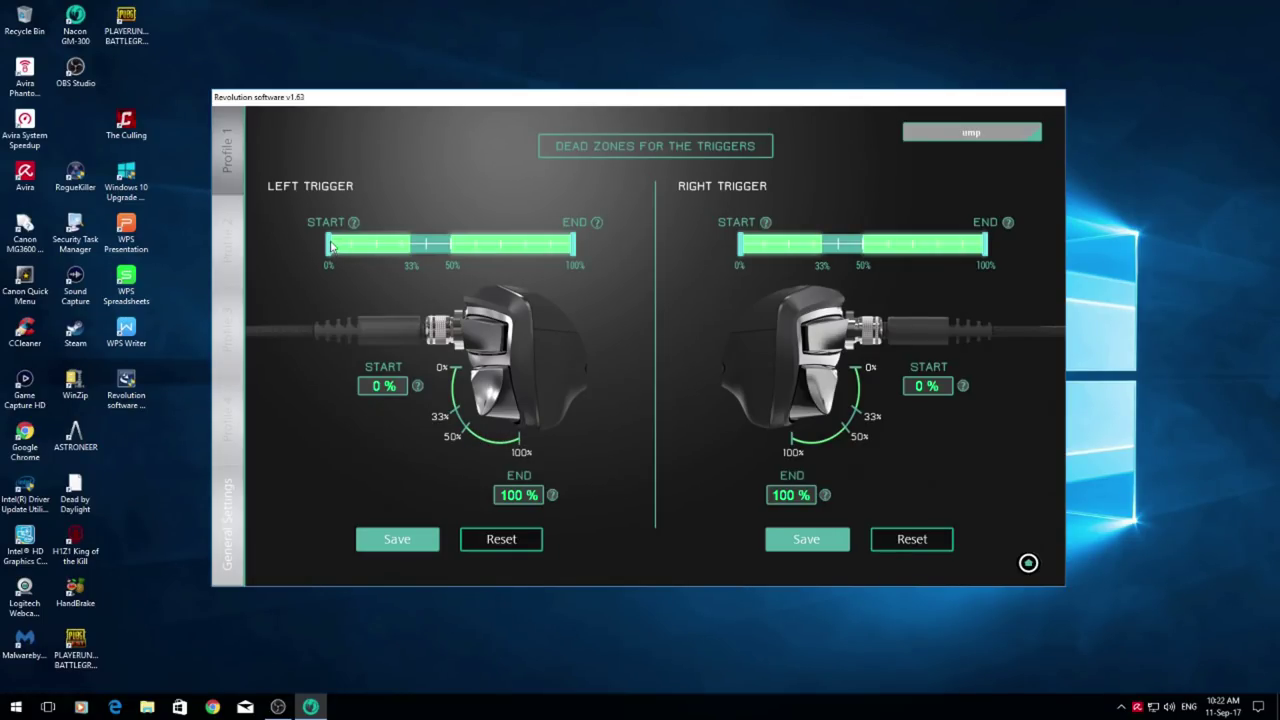
- Set the left trigger's dead zone to 33–50% and the right trigger's to 33–51%, and save both
{"action": "left_click_drag", "start_coordinate": [331, 247], "coordinate": [409, 245]}
{"action": "left_click_drag", "start_coordinate": [573, 245], "coordinate": [451, 245]}
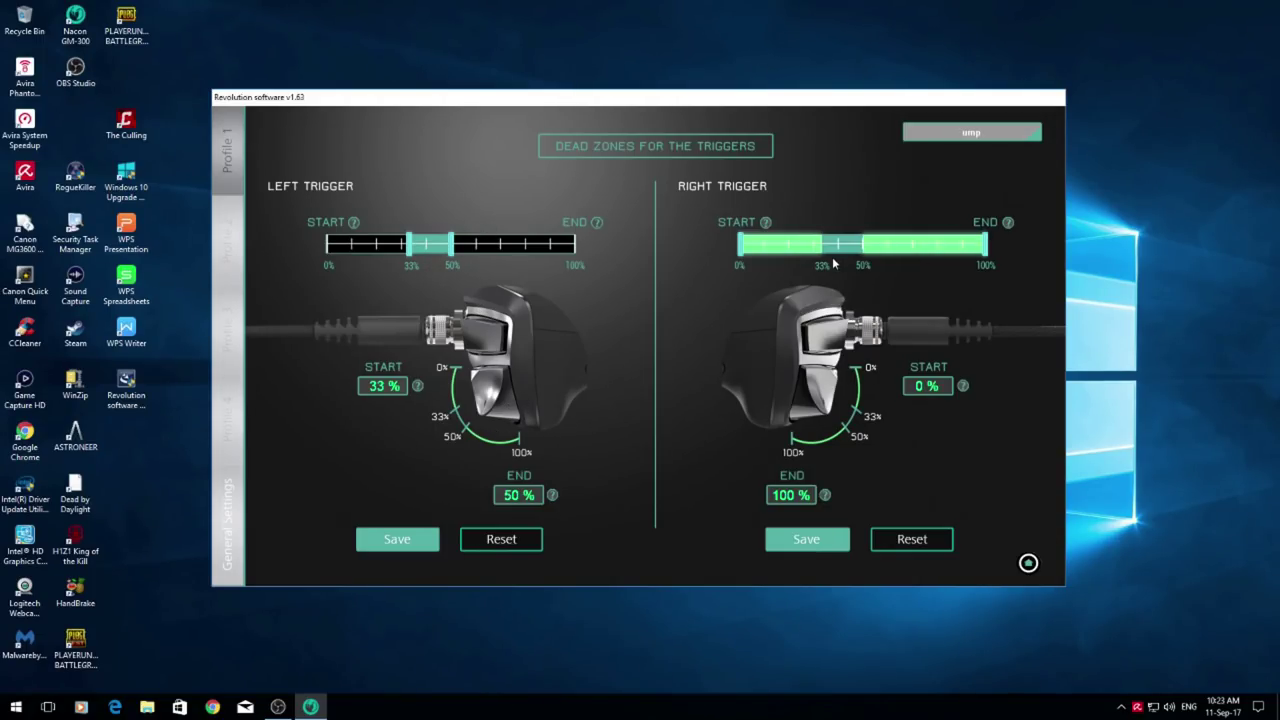
{"action": "left_click_drag", "start_coordinate": [985, 249], "coordinate": [836, 244]}
{"action": "left_click_drag", "start_coordinate": [744, 247], "coordinate": [823, 244]}
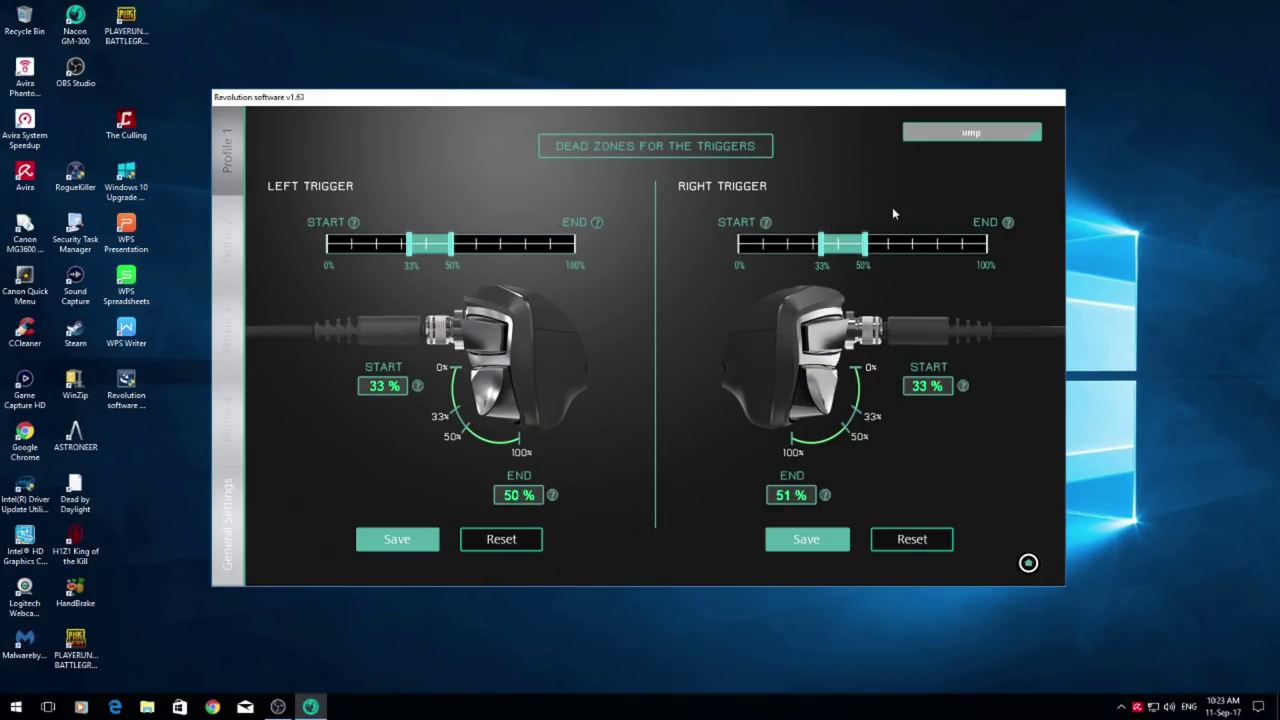
{"action": "left_click", "coordinate": [400, 537]}
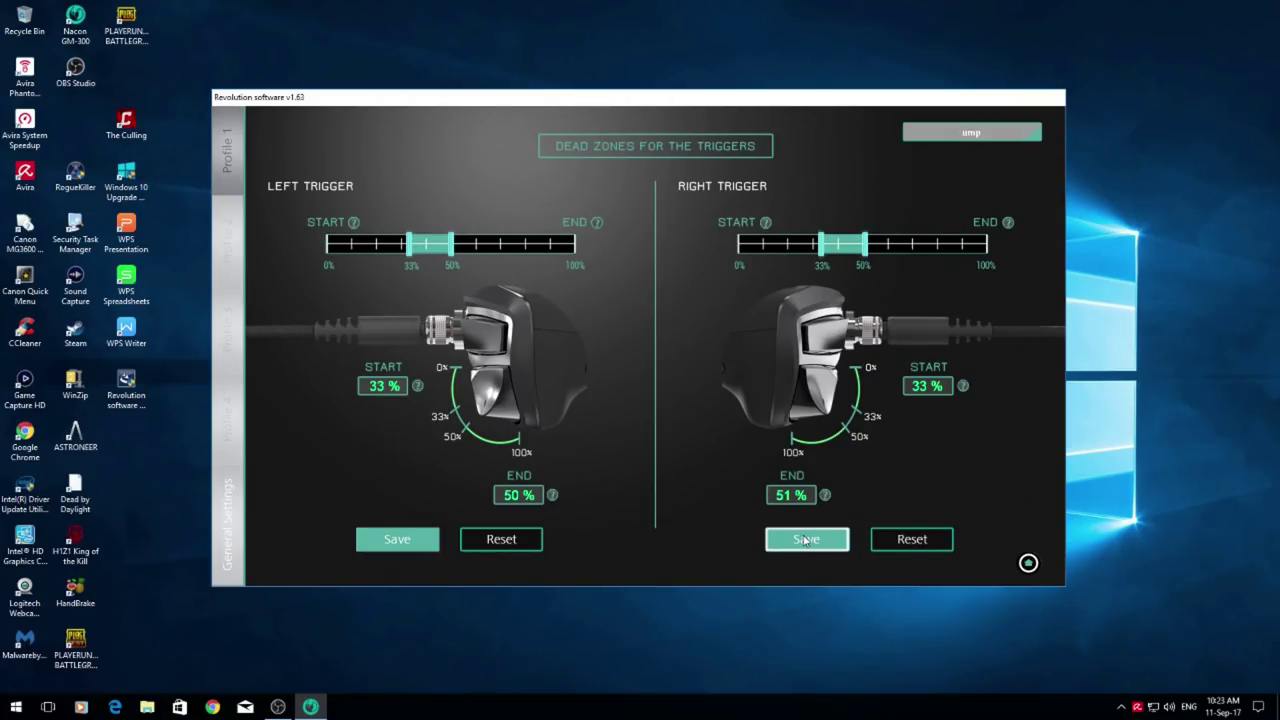
{"action": "left_click", "coordinate": [1028, 563]}
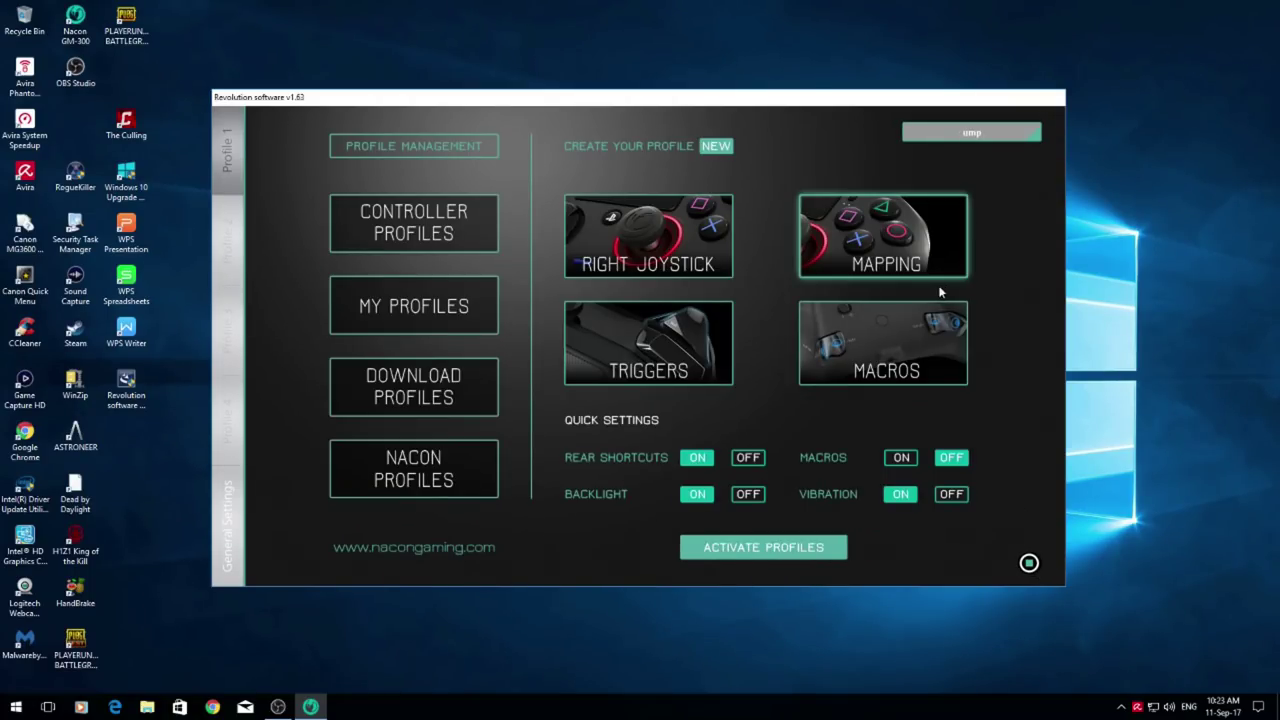
- Reset Macro 1, rebuild it as left arrow followed by circle with a MEDIUM interval, and save it
{"action": "left_click", "coordinate": [888, 333]}
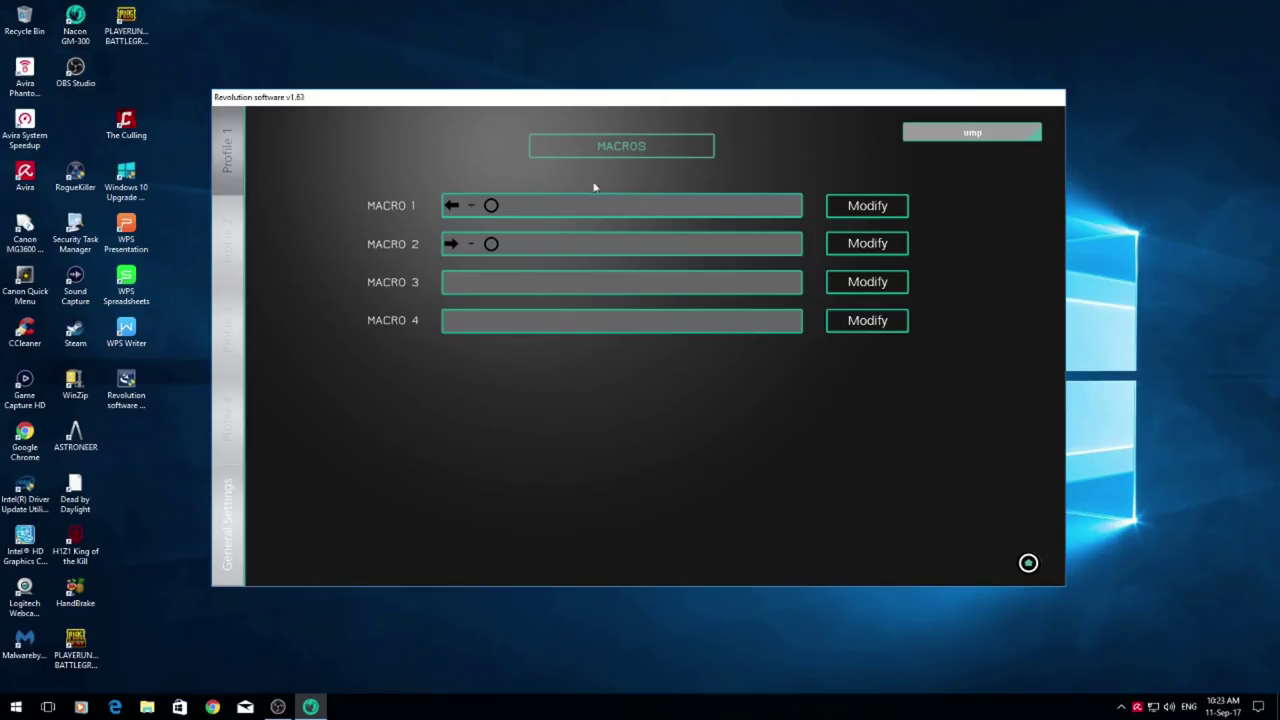
{"action": "left_click", "coordinate": [870, 206]}
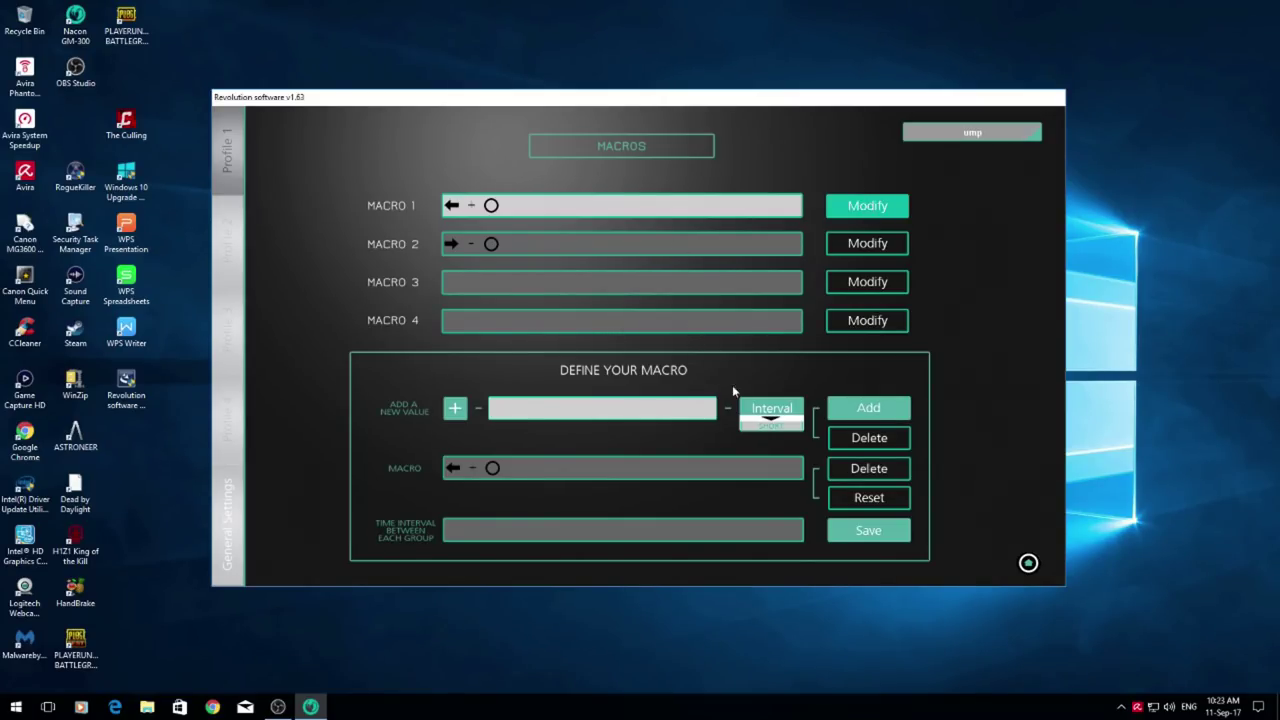
{"action": "left_click", "coordinate": [877, 500]}
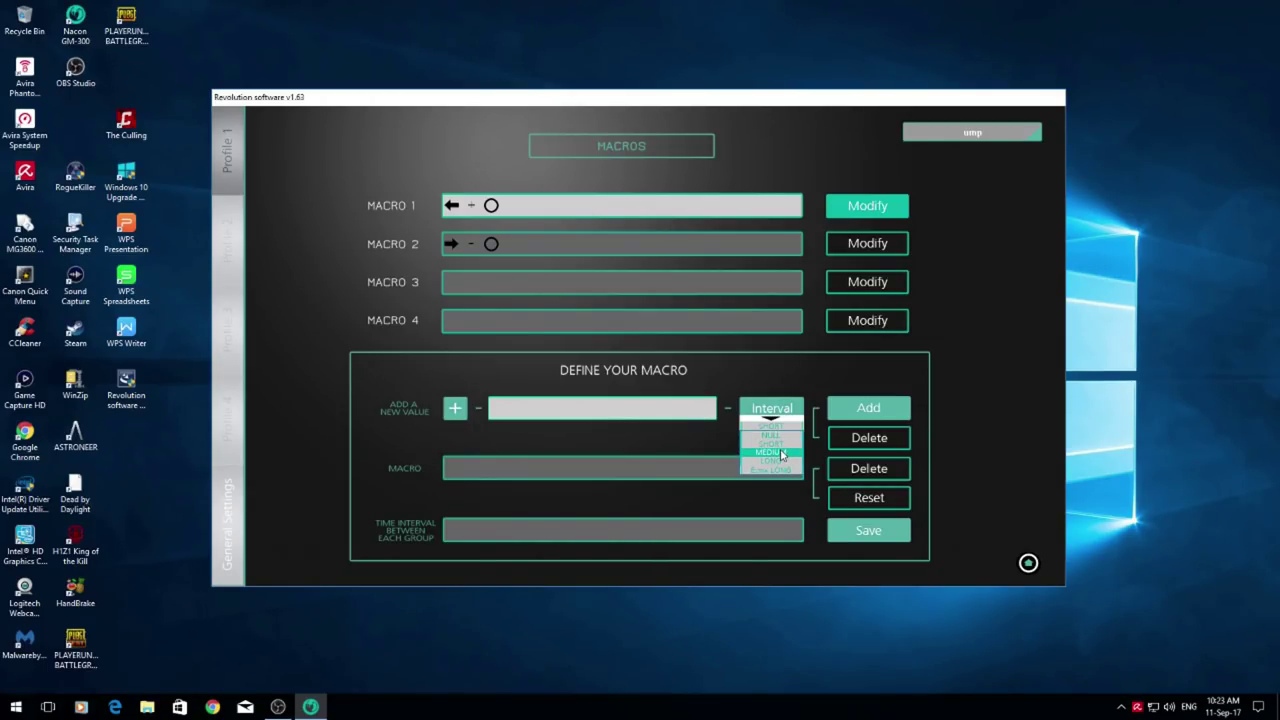
{"action": "left_click", "coordinate": [783, 456]}
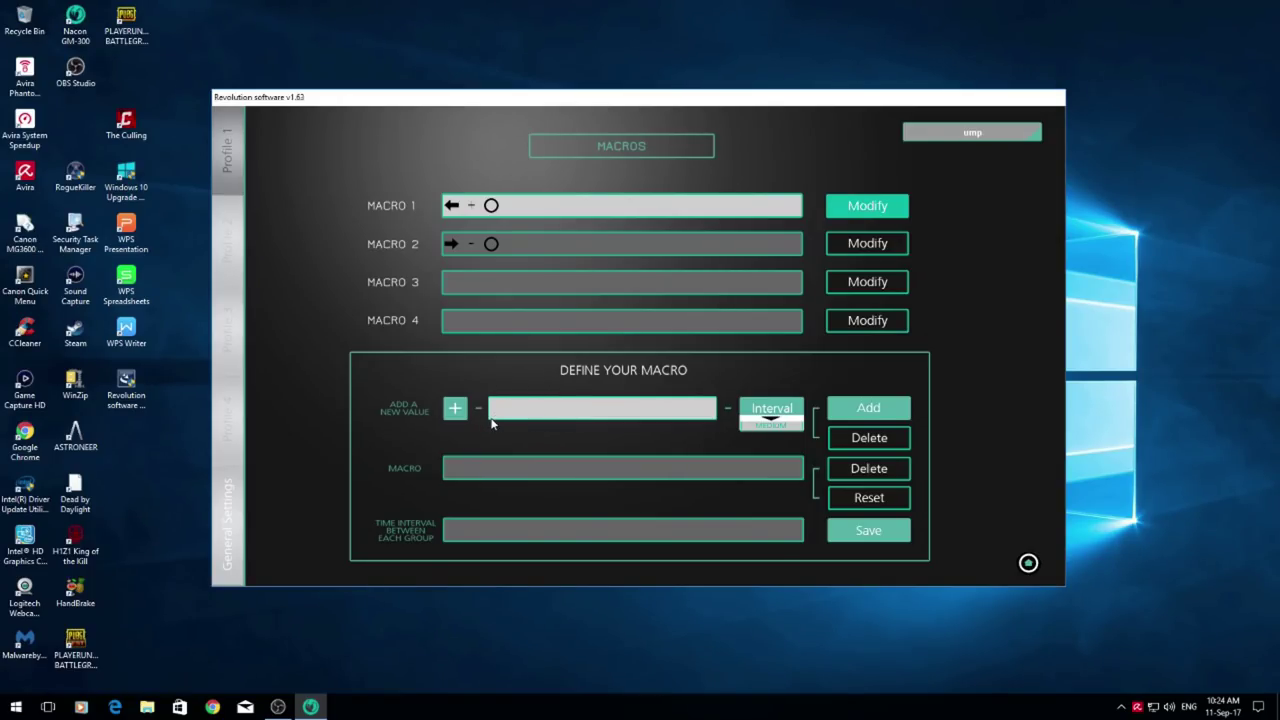
{"action": "key", "text": "Left"}
{"action": "left_click", "coordinate": [848, 408]}
{"action": "left_click", "coordinate": [510, 410]}
{"action": "left_click", "coordinate": [872, 410]}
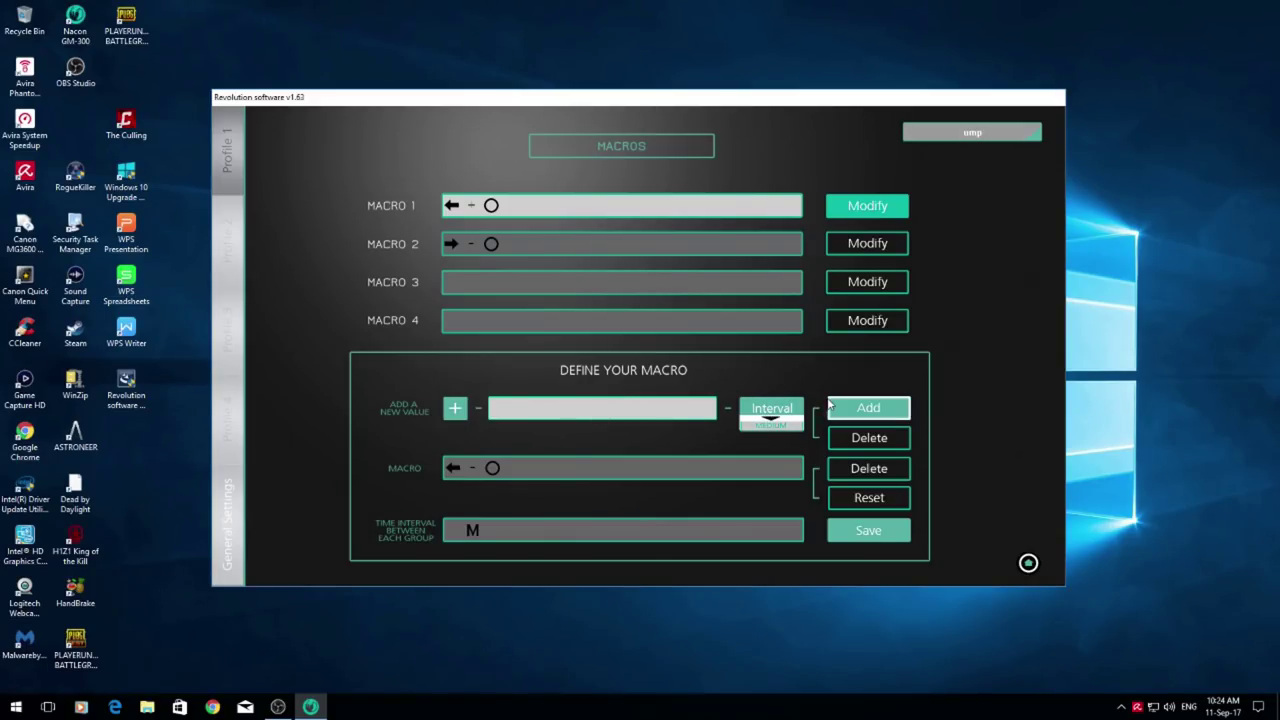
{"action": "left_click", "coordinate": [867, 532]}
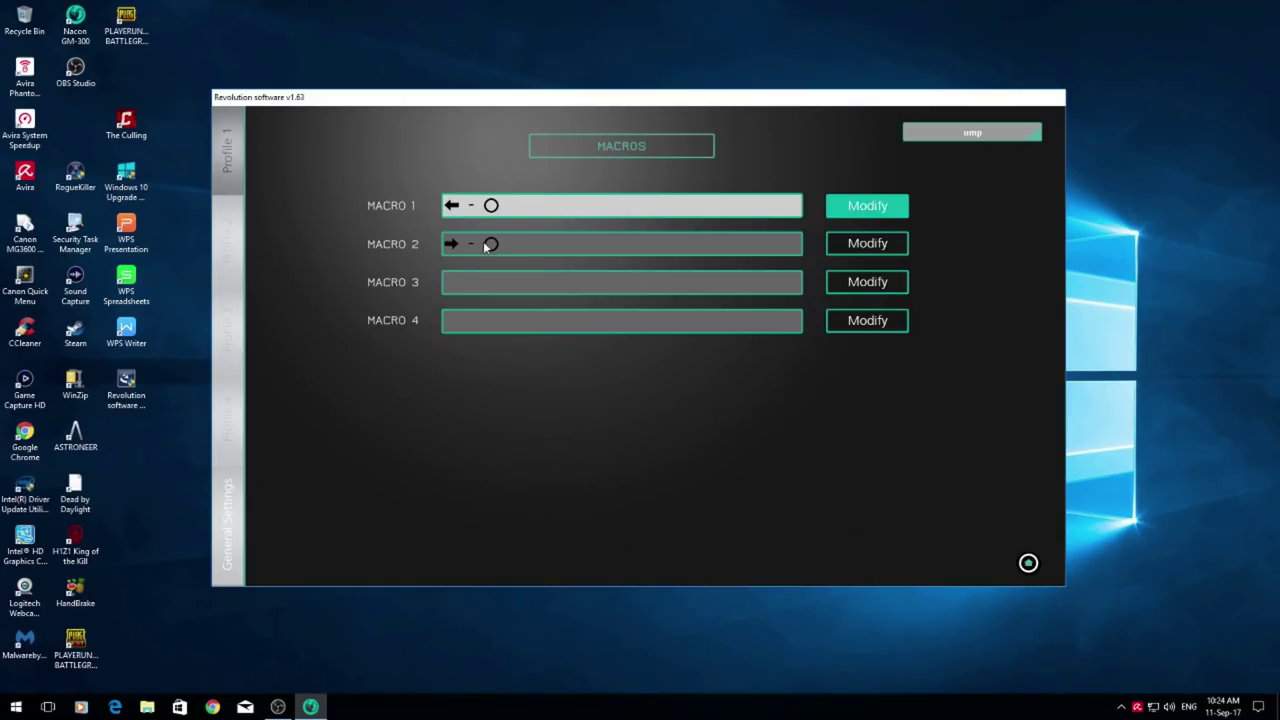
- Append the L2 + R2 combination to Macro 2 with a NULL interval and save the macro
{"action": "left_click", "coordinate": [850, 250]}
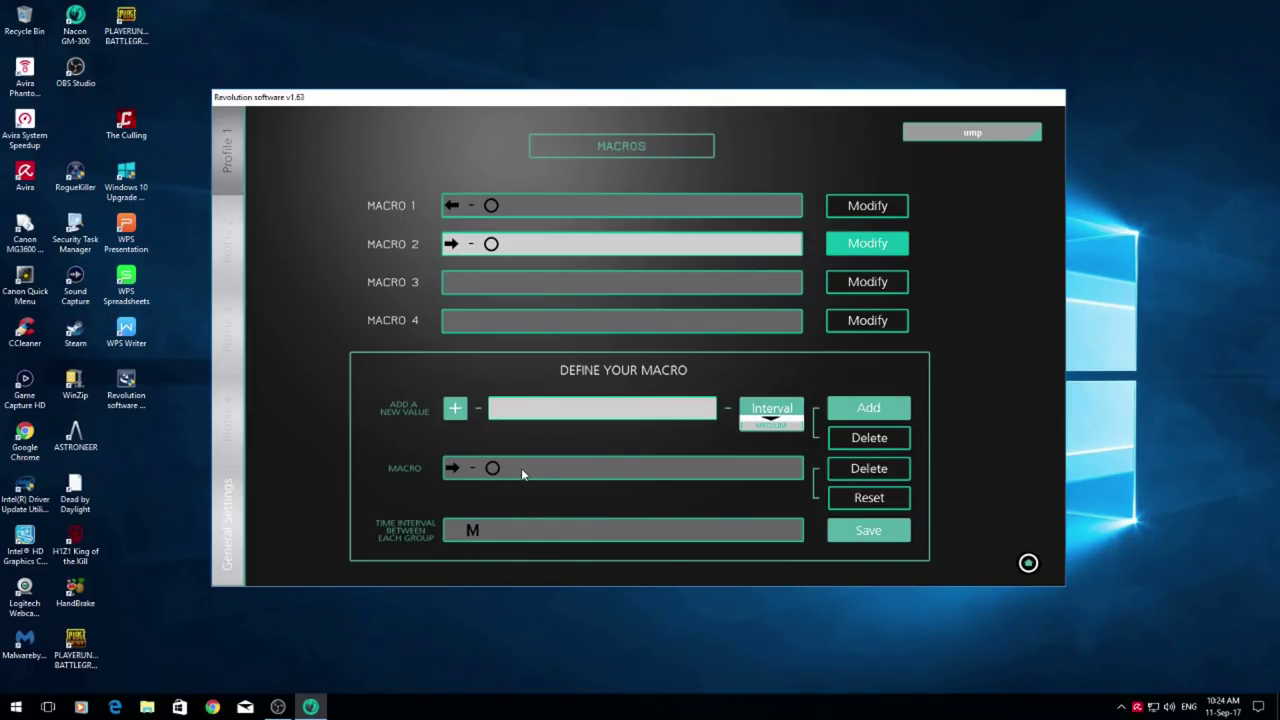
{"action": "left_click", "coordinate": [779, 428]}
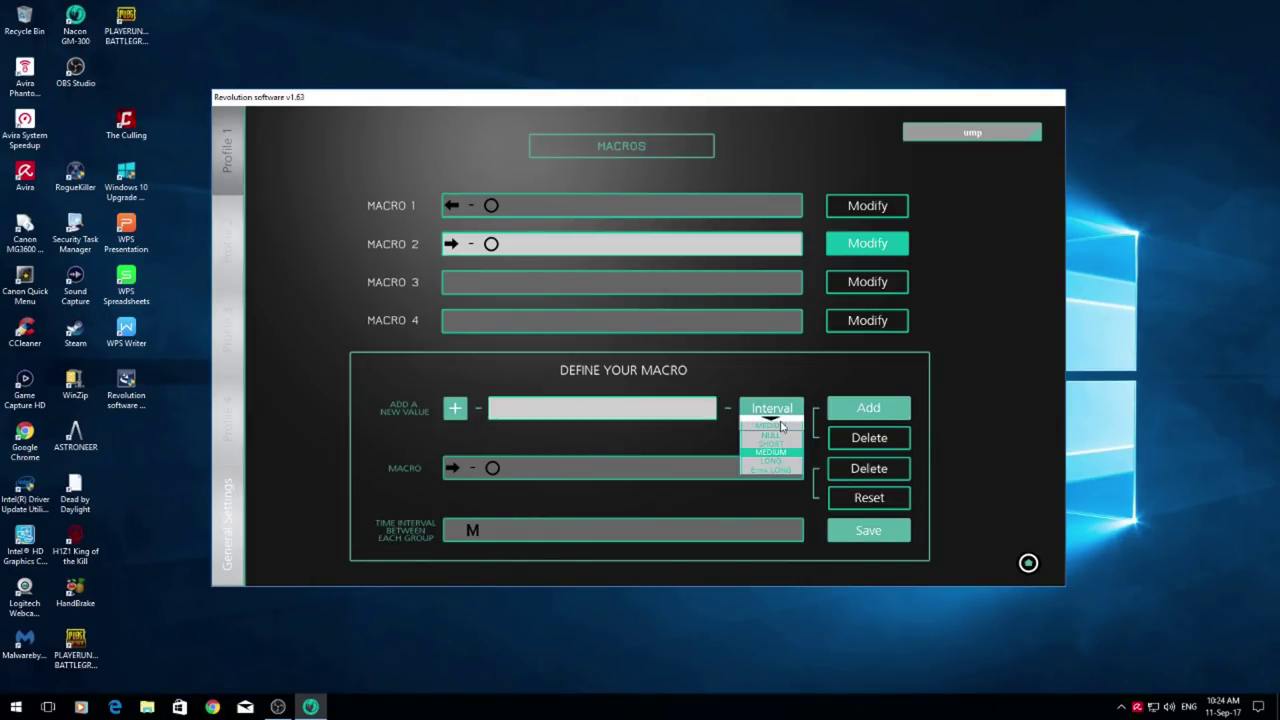
{"action": "left_click", "coordinate": [776, 436]}
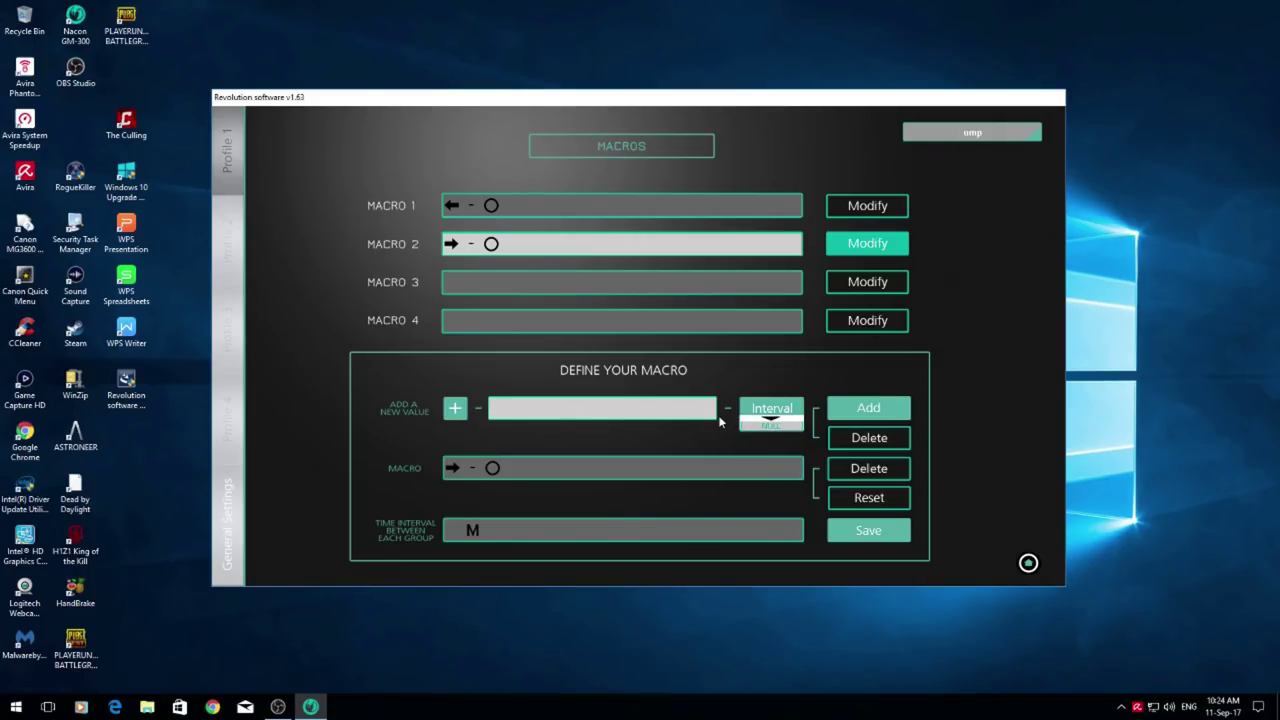
{"action": "left_click", "coordinate": [517, 412]}
{"action": "left_click", "coordinate": [455, 408]}
{"action": "left_click", "coordinate": [874, 410]}
{"action": "left_click", "coordinate": [896, 535]}
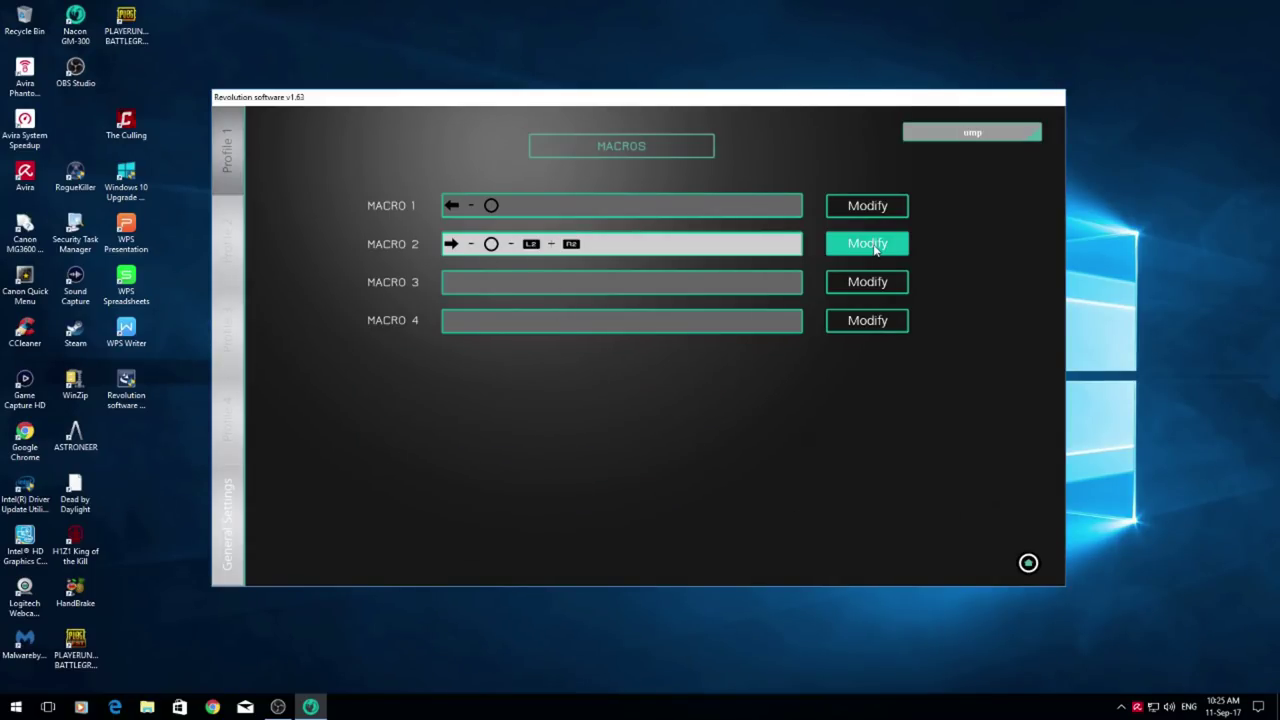
- Try to clear Macro 2 and redefine it with only the L2 + R2 combination
{"action": "left_click", "coordinate": [875, 251]}
{"action": "left_click", "coordinate": [868, 469]}
{"action": "left_click", "coordinate": [879, 500]}
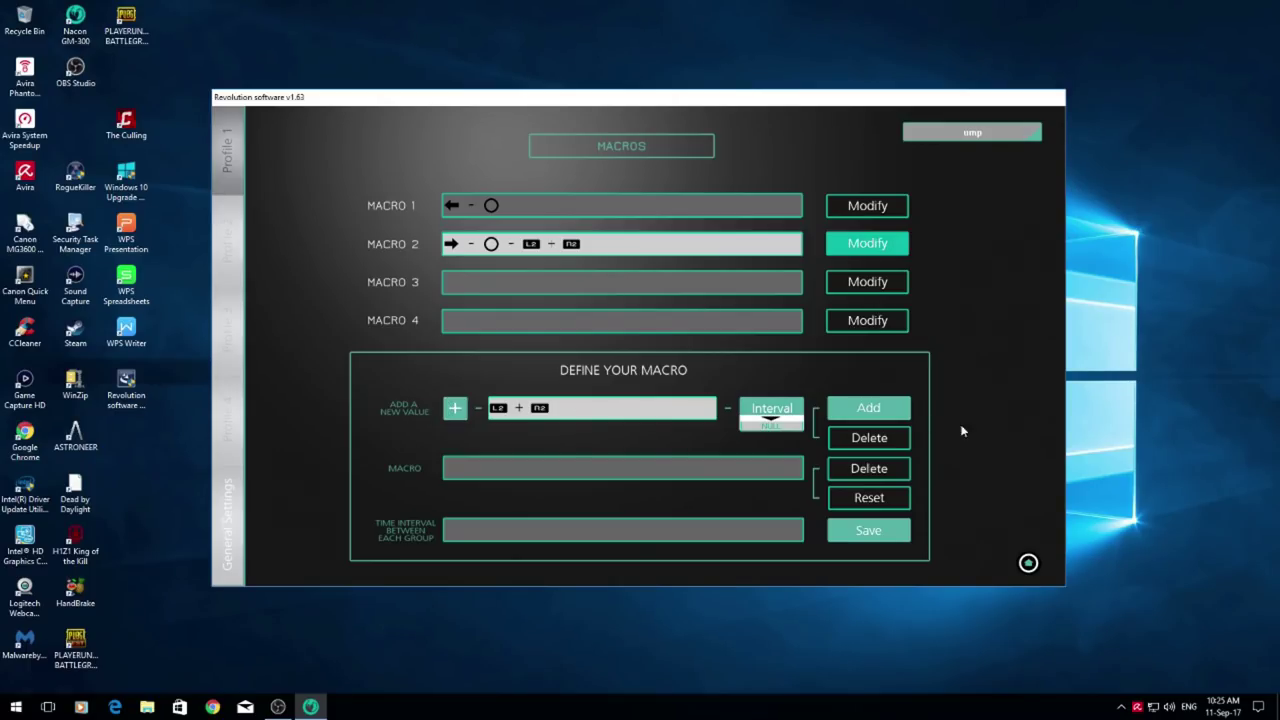
{"action": "left_click", "coordinate": [884, 413]}
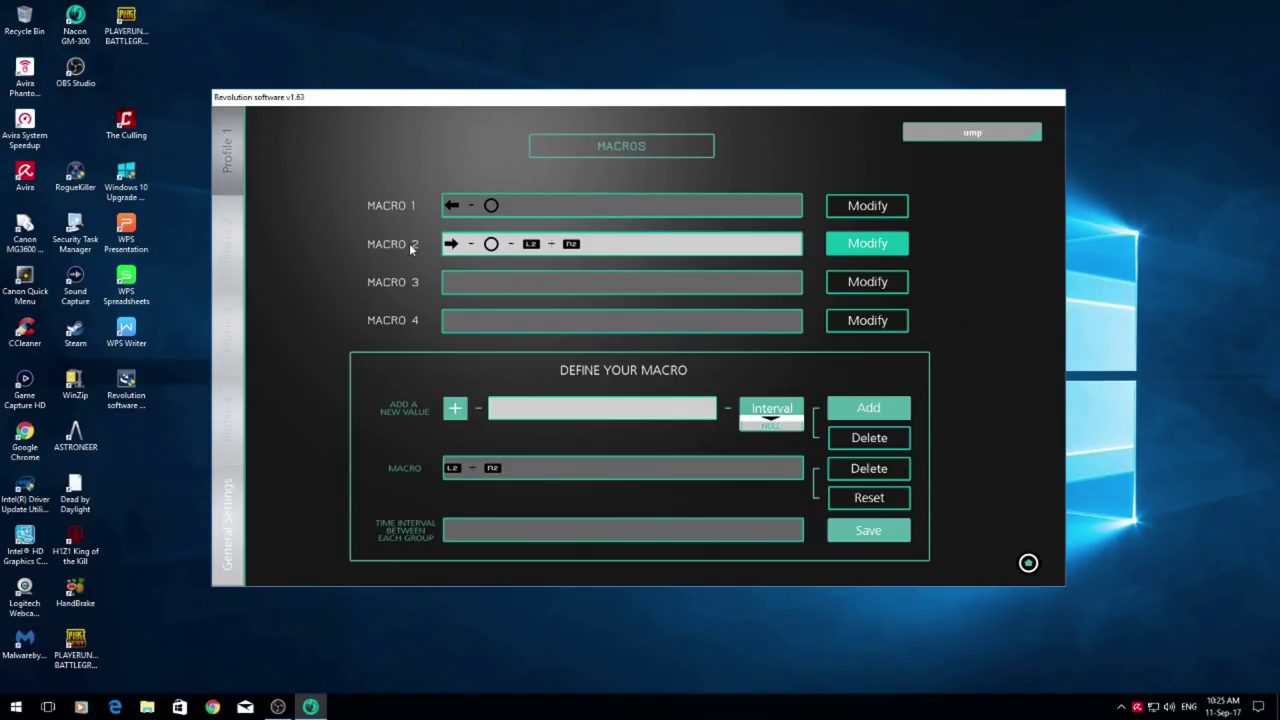
- Examine the M1 and M2 rear shortcut fields in Profile 2's mapping, and review Profile 1's macro list
{"action": "left_click", "coordinate": [229, 248]}
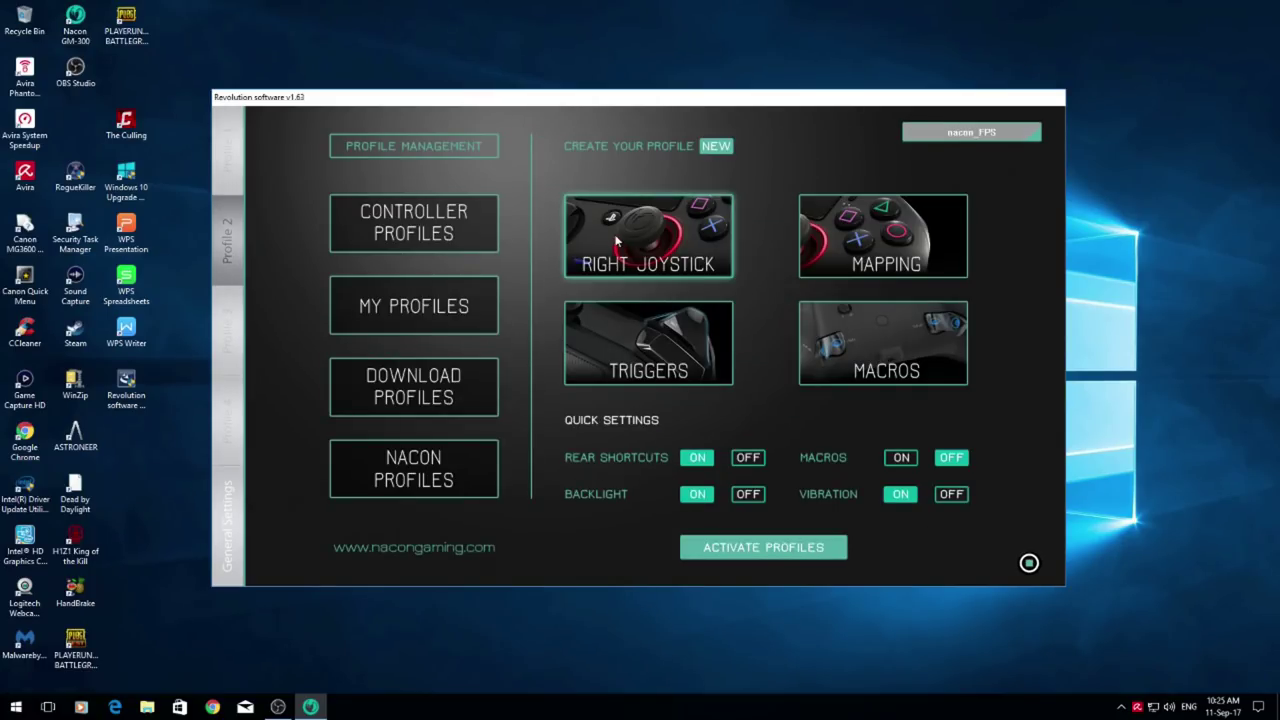
{"action": "left_click", "coordinate": [880, 238]}
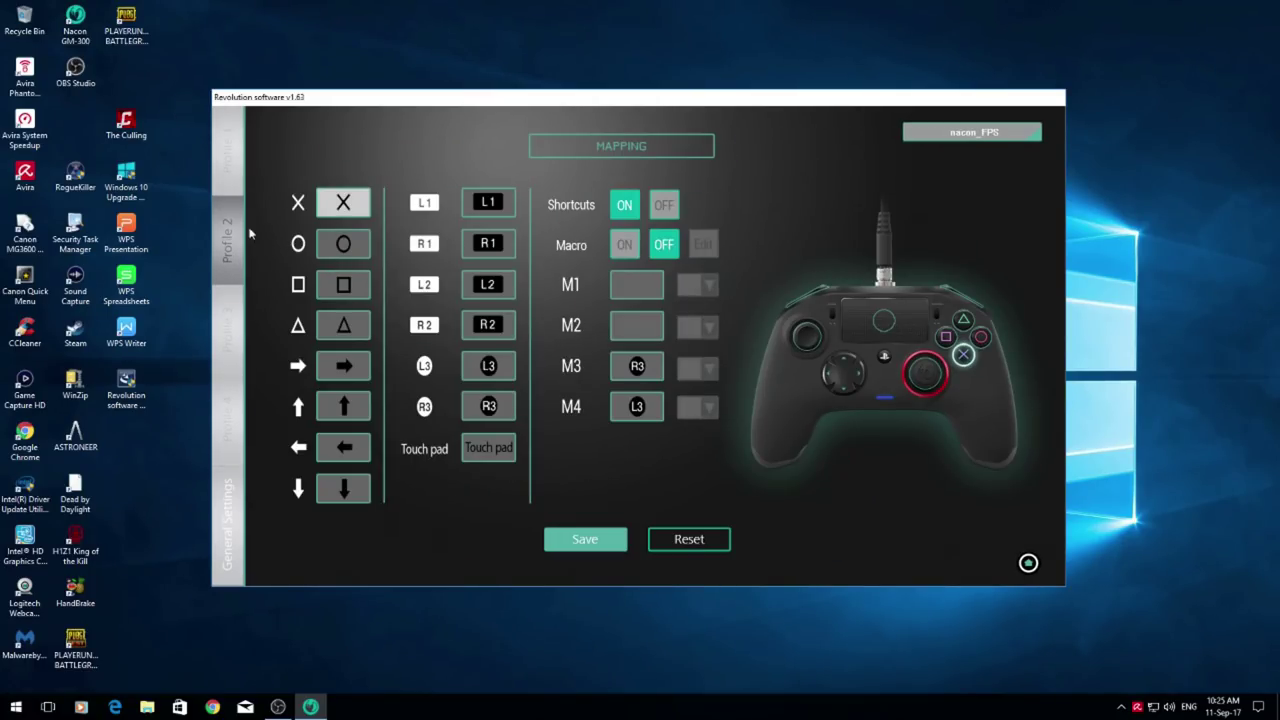
{"action": "left_click", "coordinate": [636, 287]}
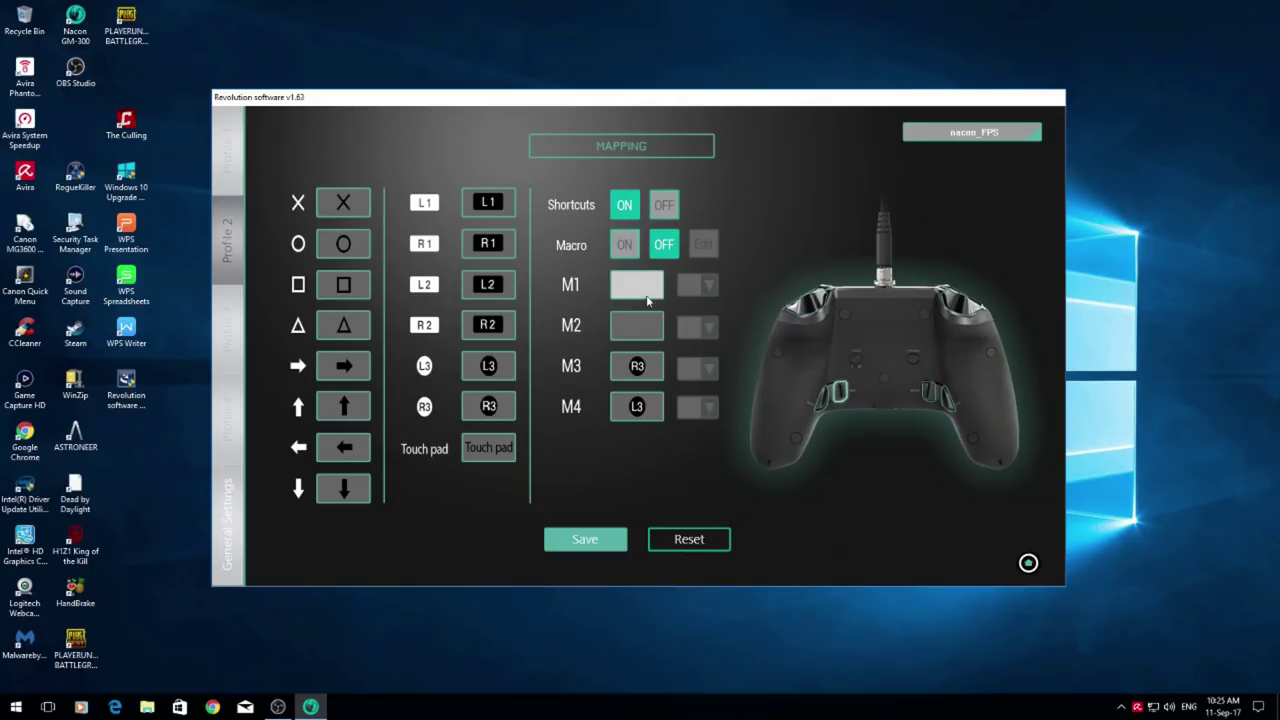
{"action": "left_click", "coordinate": [630, 323]}
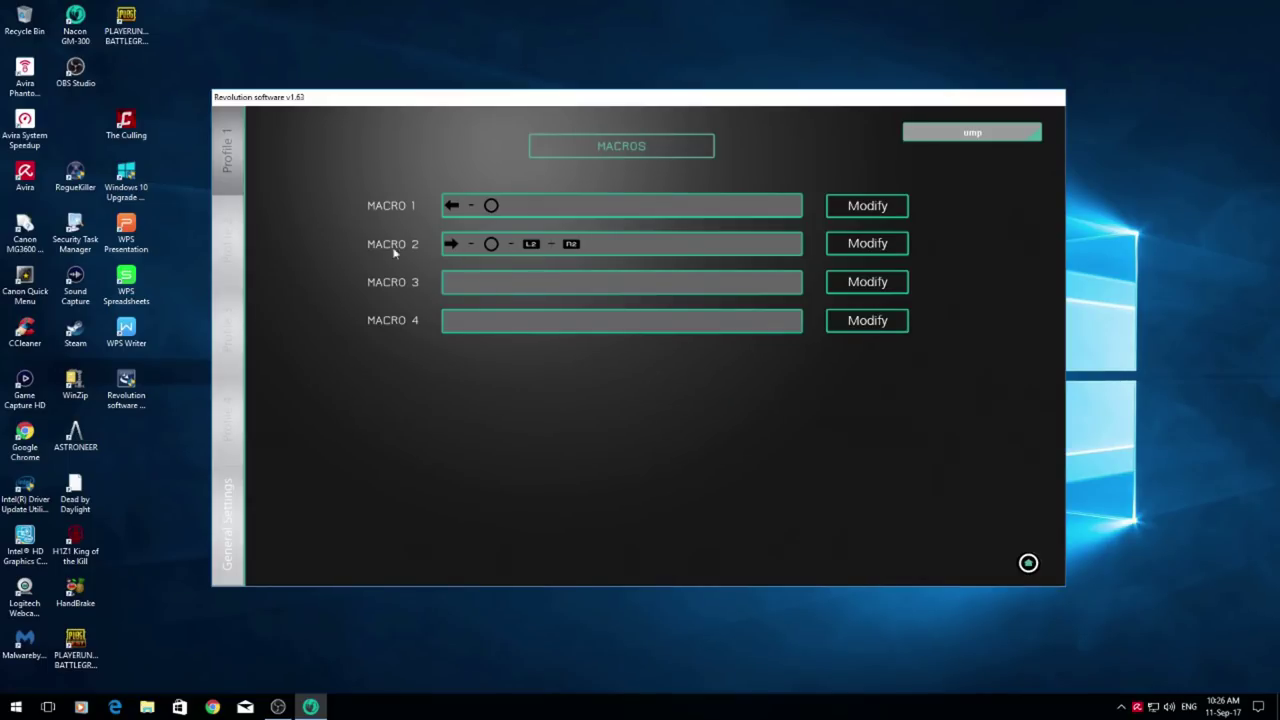
{"action": "left_click", "coordinate": [1028, 563]}
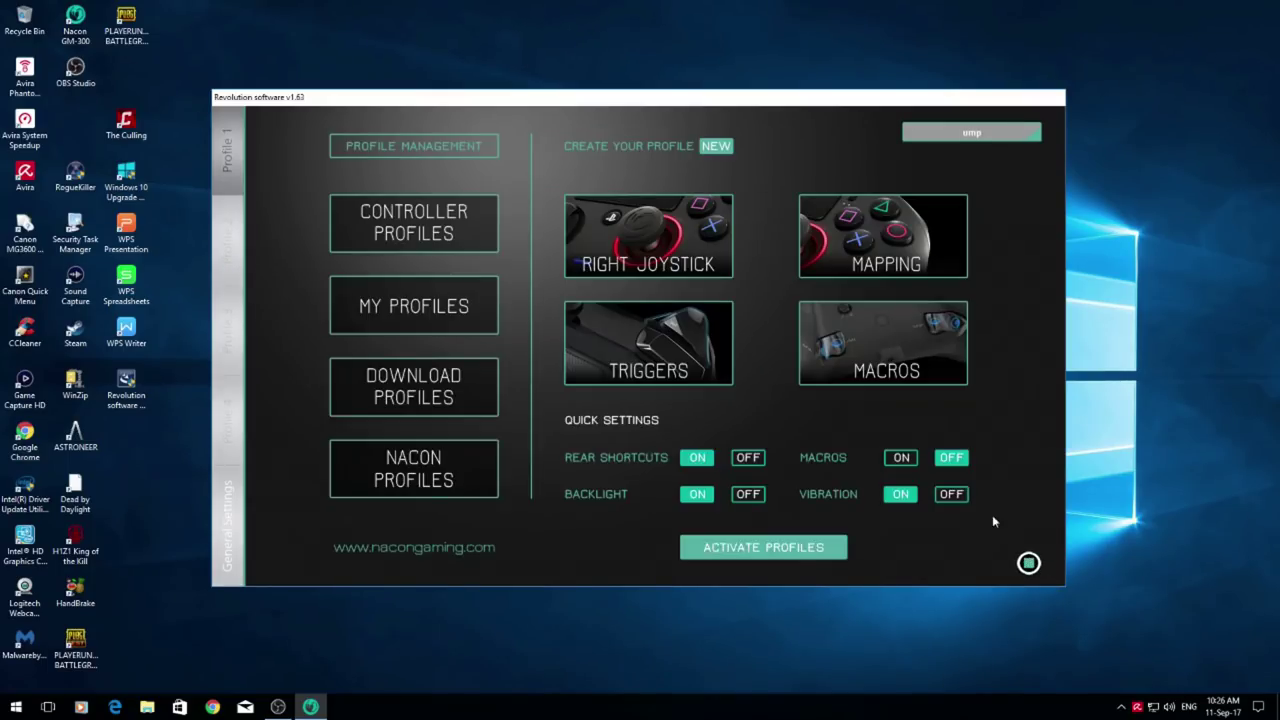
{"action": "left_click", "coordinate": [626, 262]}
{"action": "left_click", "coordinate": [1028, 563]}
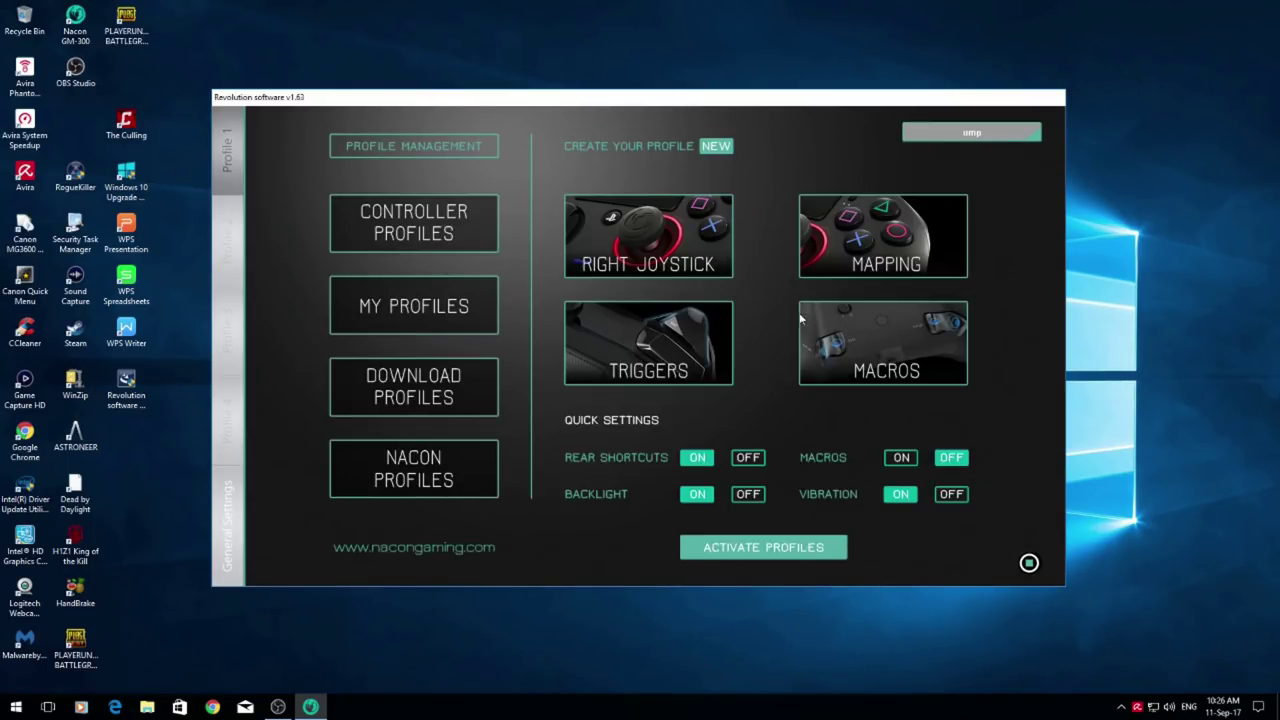
{"action": "left_click", "coordinate": [846, 321]}
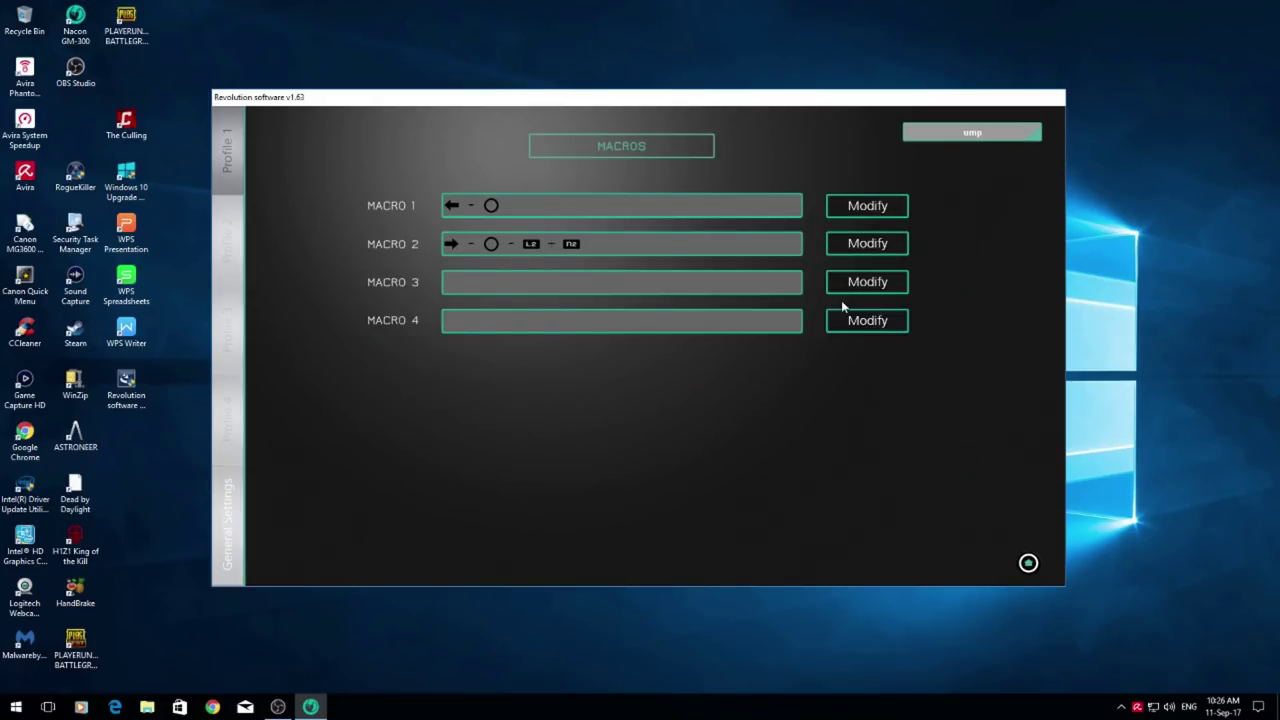
{"action": "left_click", "coordinate": [1026, 562]}
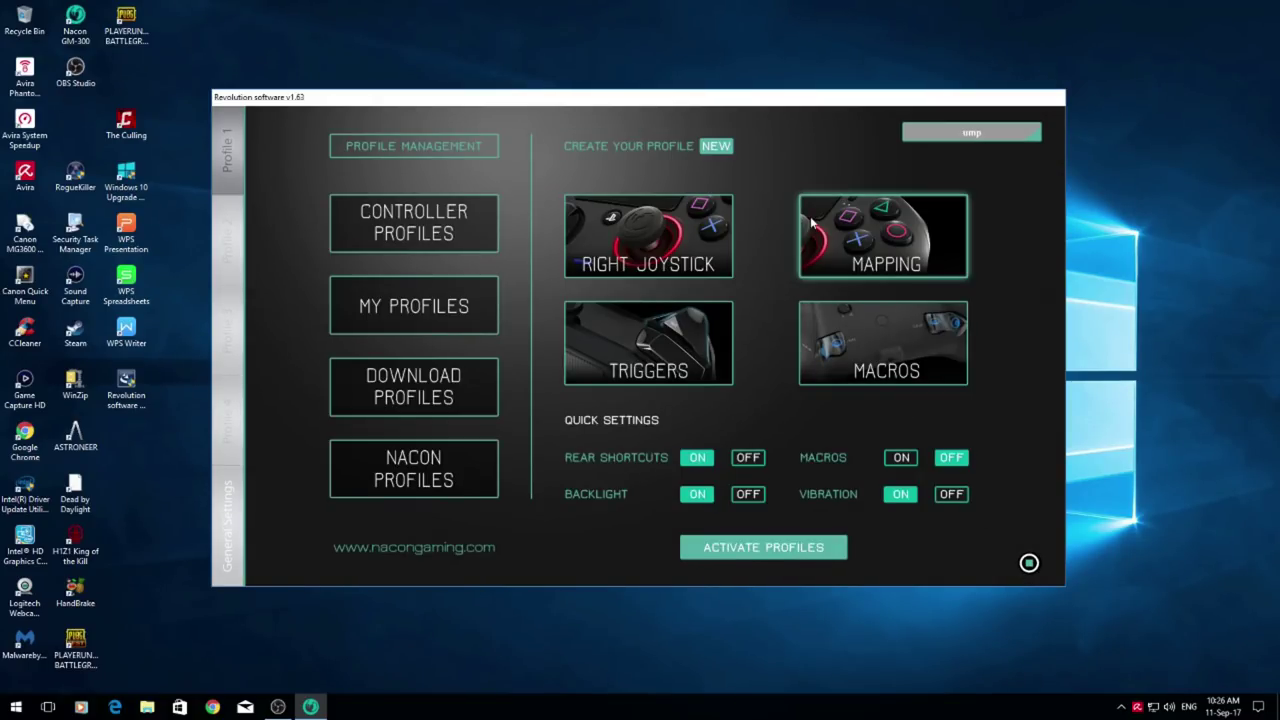
- Turn on both Shortcuts and Macro in the ump profile's mapping and save it
{"action": "left_click", "coordinate": [905, 240]}
{"action": "left_click", "coordinate": [664, 205]}
{"action": "left_click", "coordinate": [624, 245]}
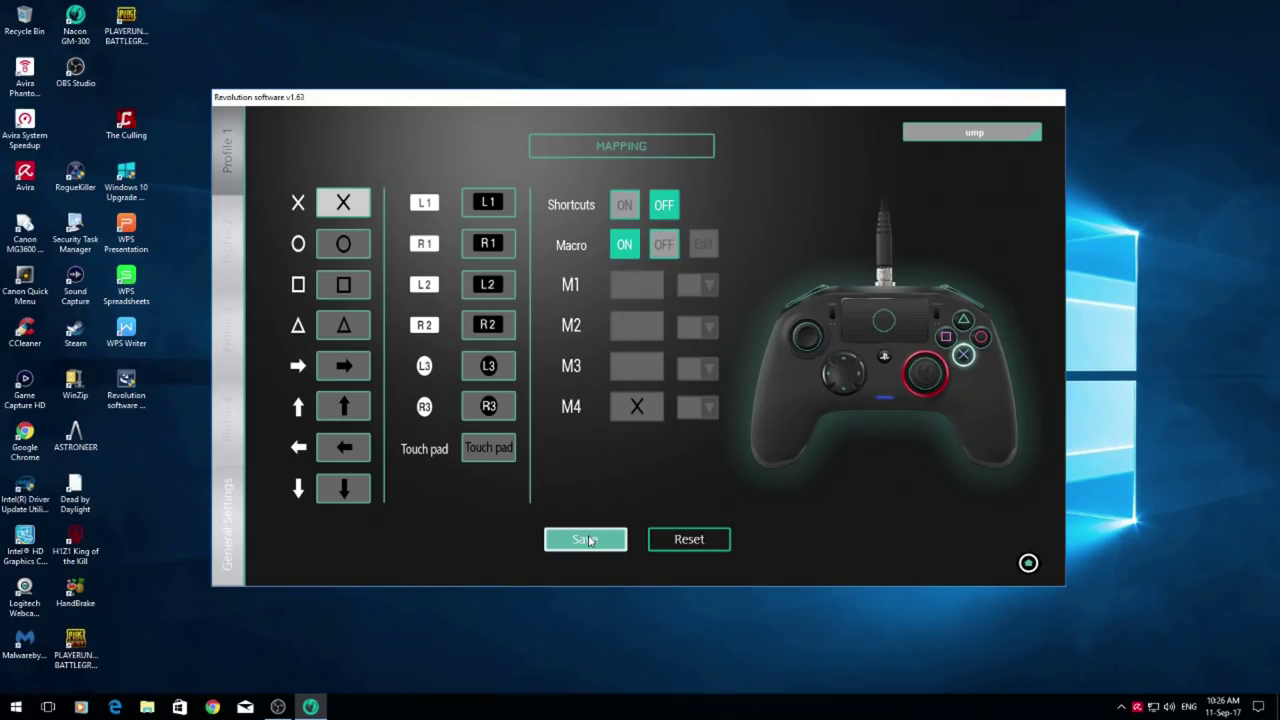
{"action": "left_click", "coordinate": [657, 398]}
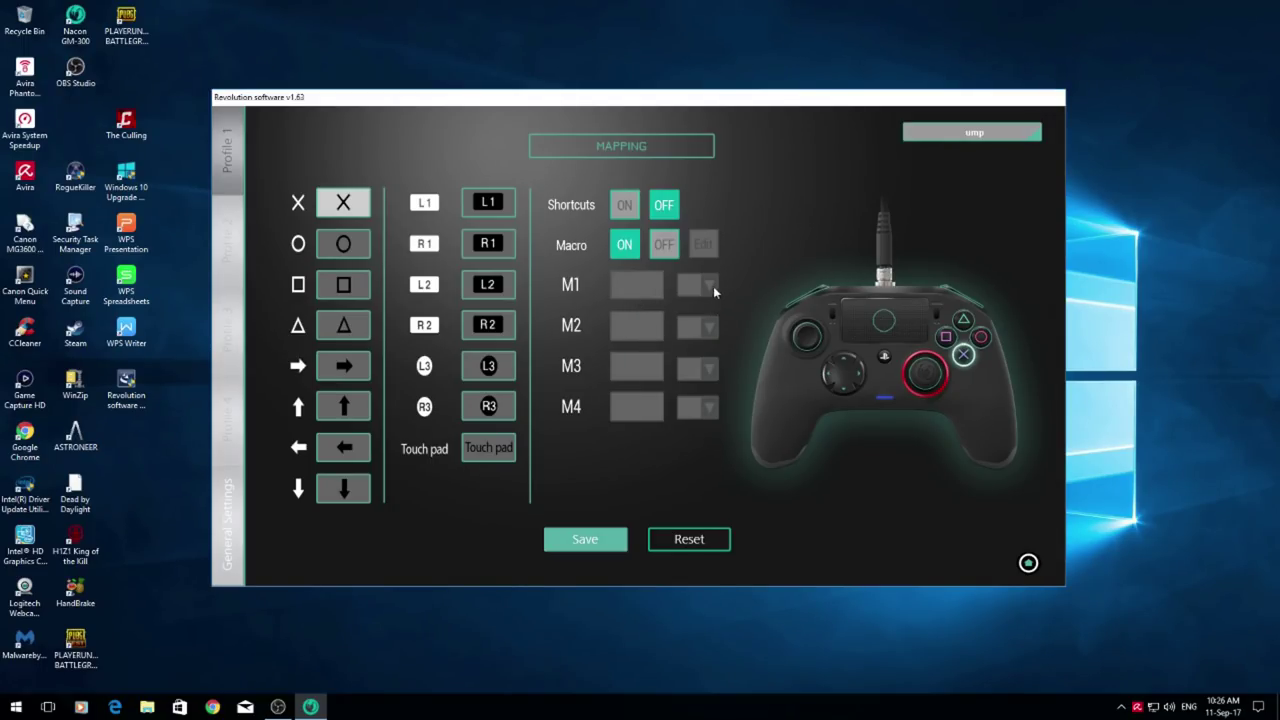
{"action": "left_click", "coordinate": [624, 205]}
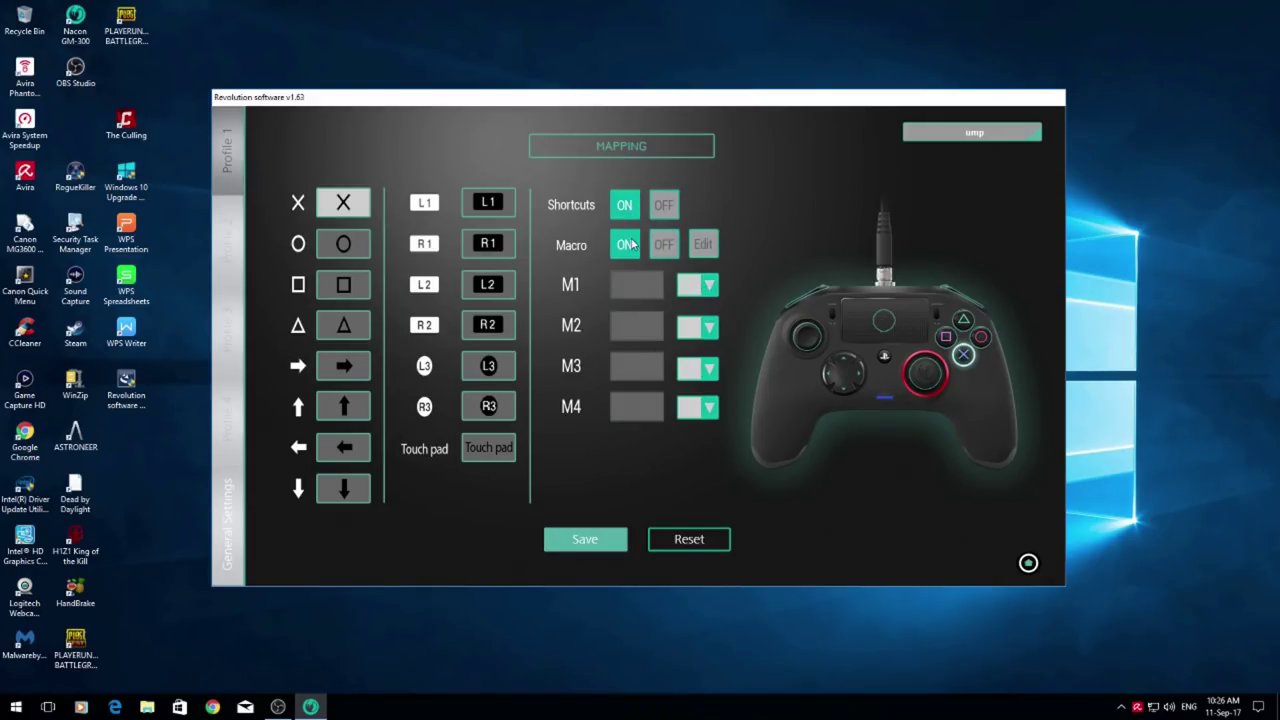
{"action": "left_click", "coordinate": [594, 541]}
- Assign macro M3 to rear button M1 and macro M4 to rear button M2
{"action": "left_click", "coordinate": [700, 286]}
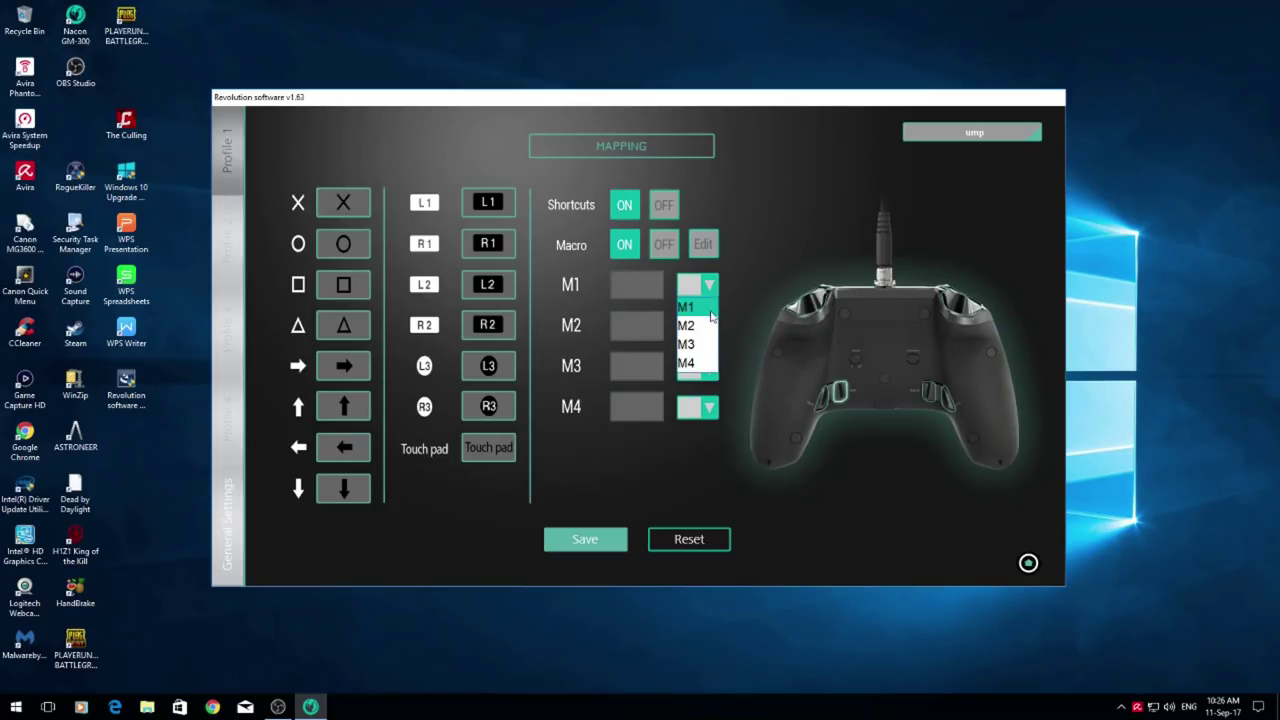
{"action": "left_click", "coordinate": [700, 345]}
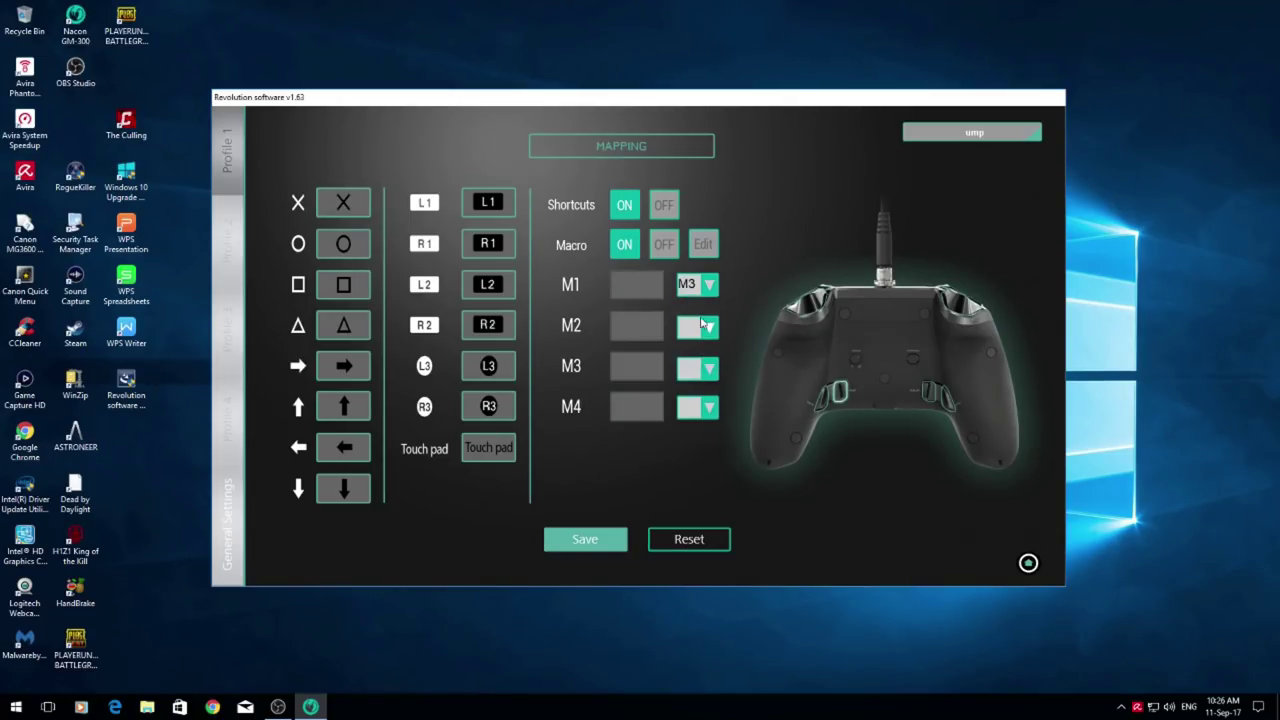
{"action": "left_click", "coordinate": [700, 327]}
{"action": "left_click", "coordinate": [697, 407]}
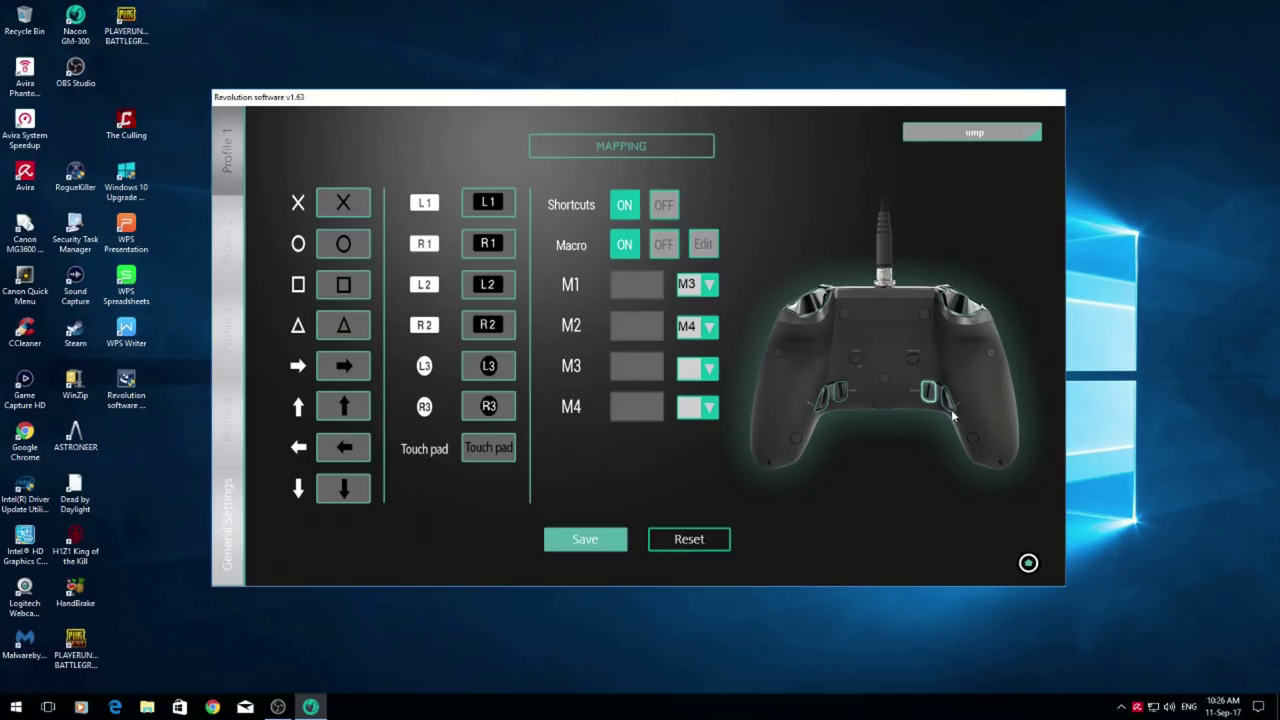
- Assign macro M1 to rear button M1 and macro M2 to rear button M2
{"action": "left_click", "coordinate": [710, 287]}
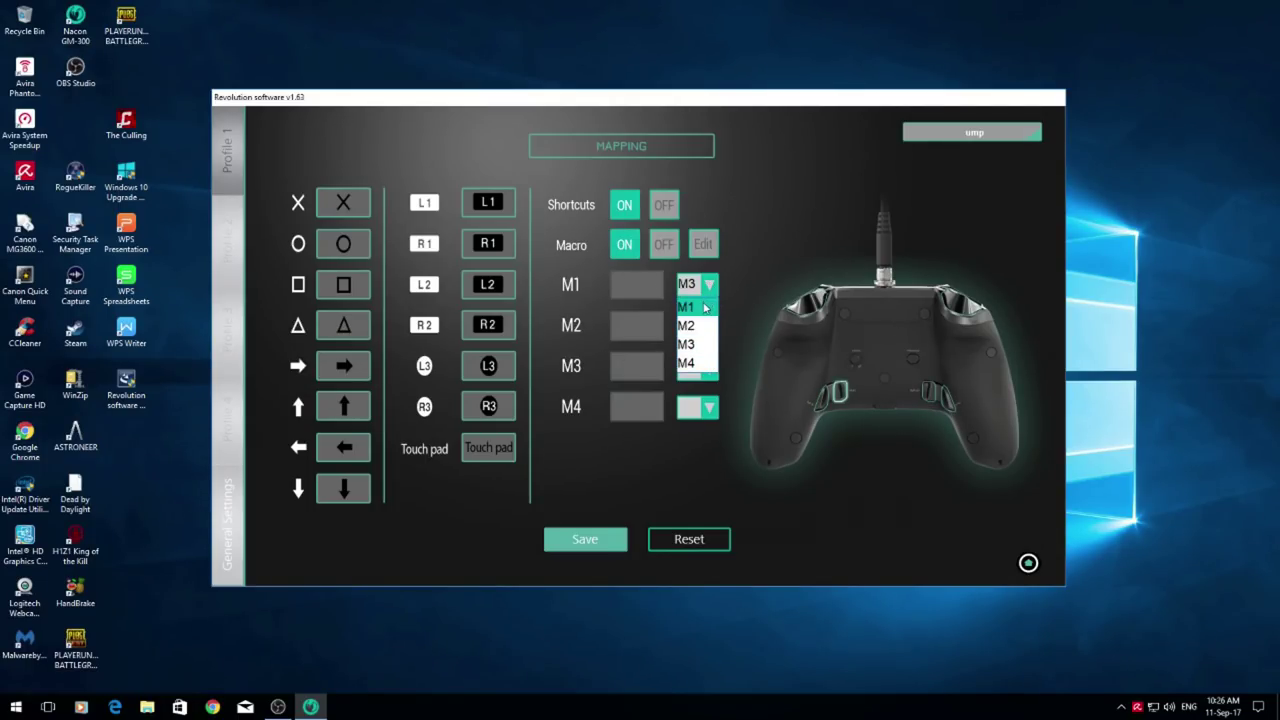
{"action": "left_click", "coordinate": [700, 307]}
{"action": "left_click", "coordinate": [706, 327]}
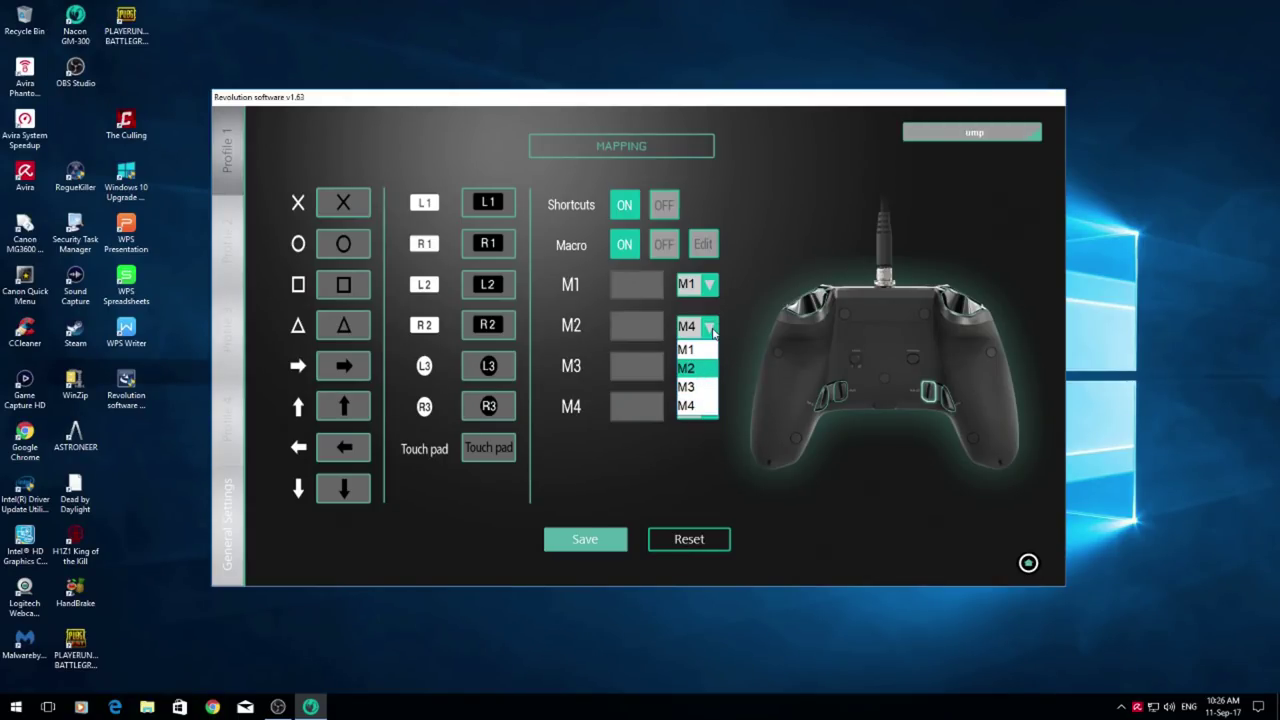
{"action": "left_click", "coordinate": [705, 287]}
{"action": "left_click", "coordinate": [691, 320]}
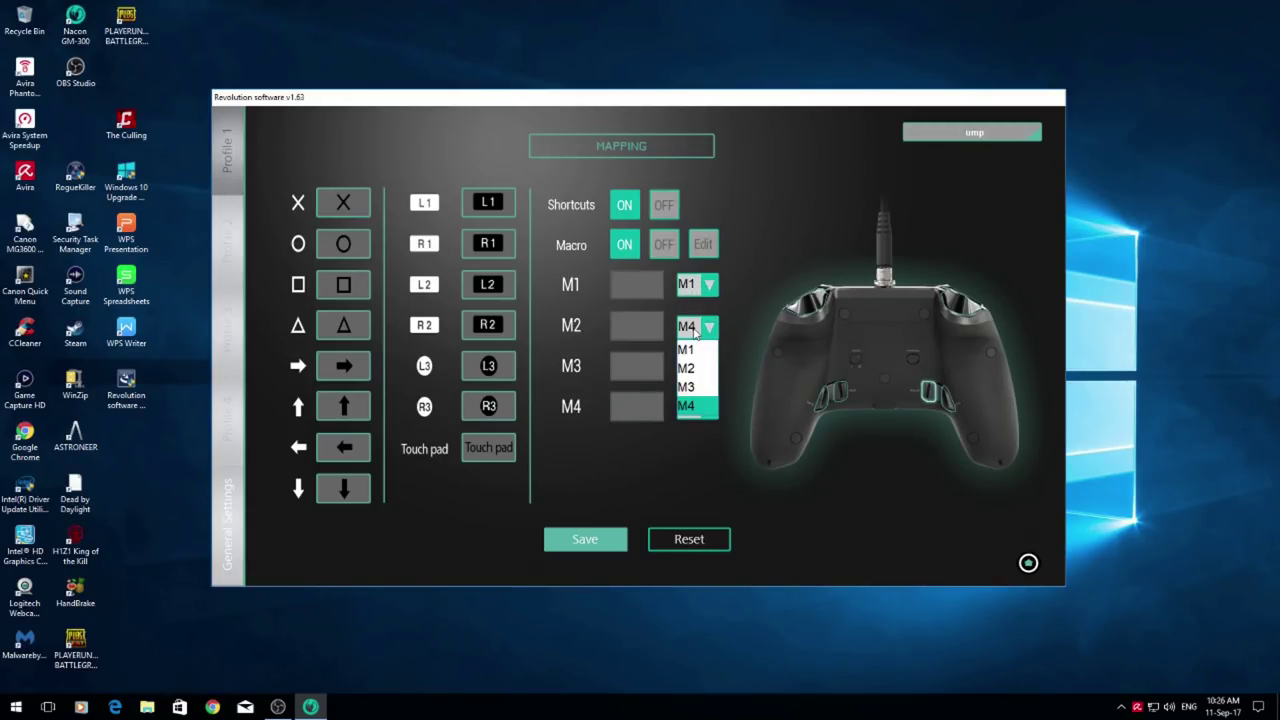
{"action": "left_click", "coordinate": [709, 368]}
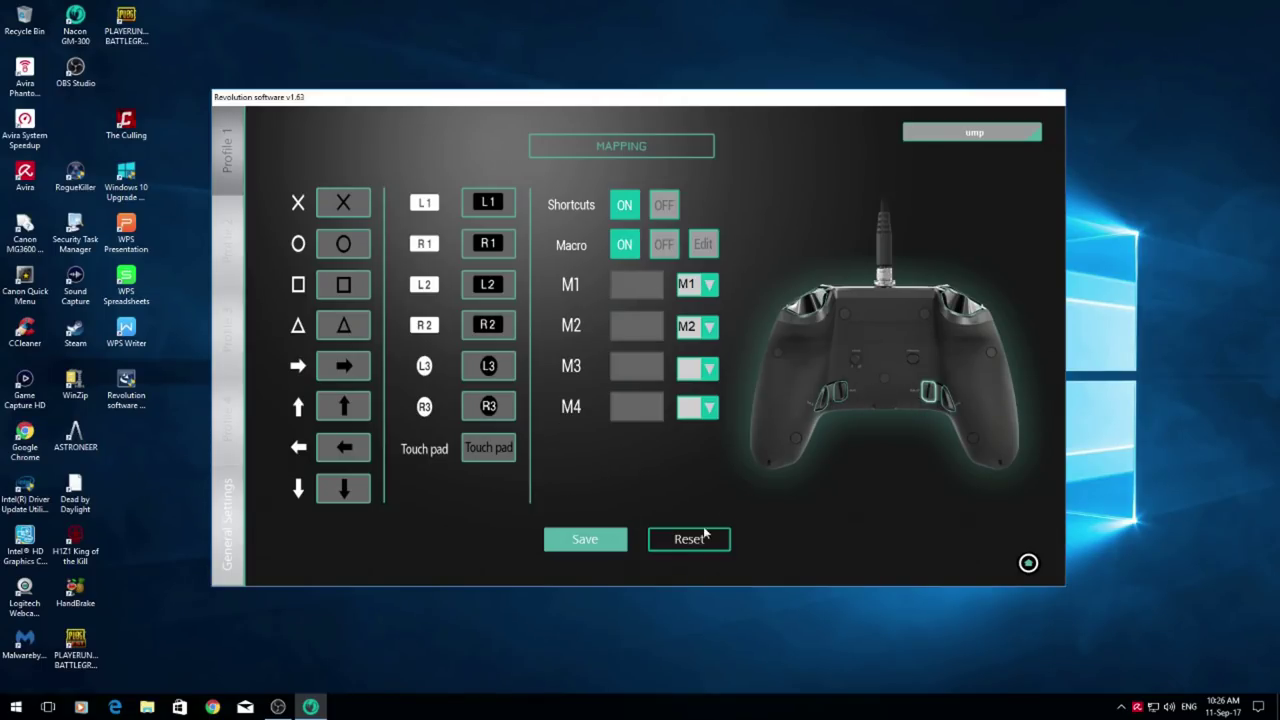
- Check the ump profile's macro list, then return to its mapping and save it
{"action": "left_click", "coordinate": [1028, 563]}
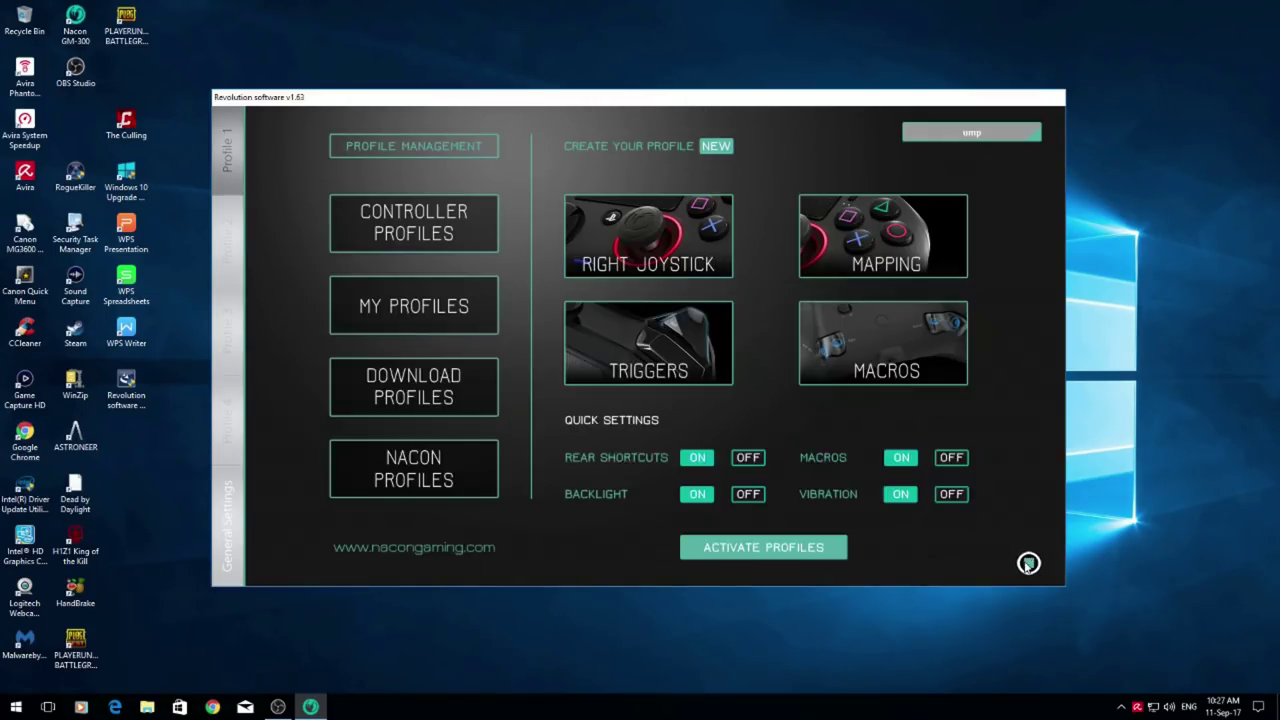
{"action": "left_click", "coordinate": [878, 345]}
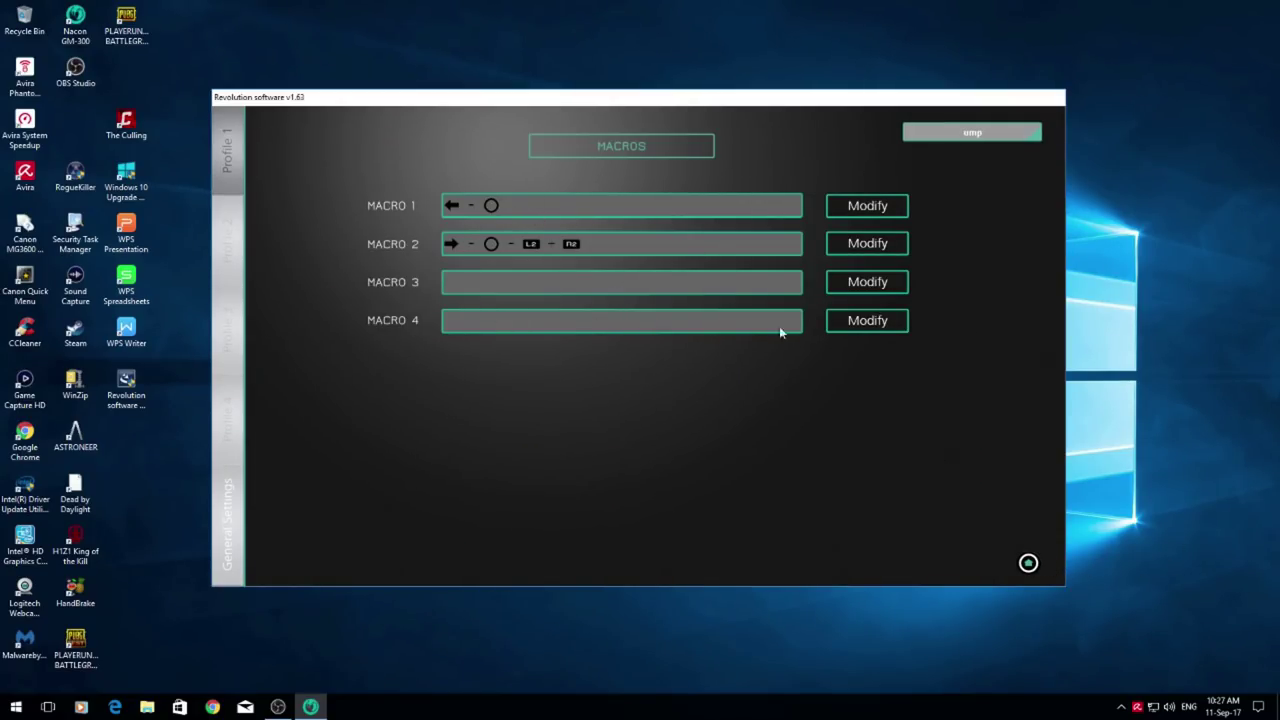
{"action": "left_click", "coordinate": [1028, 563]}
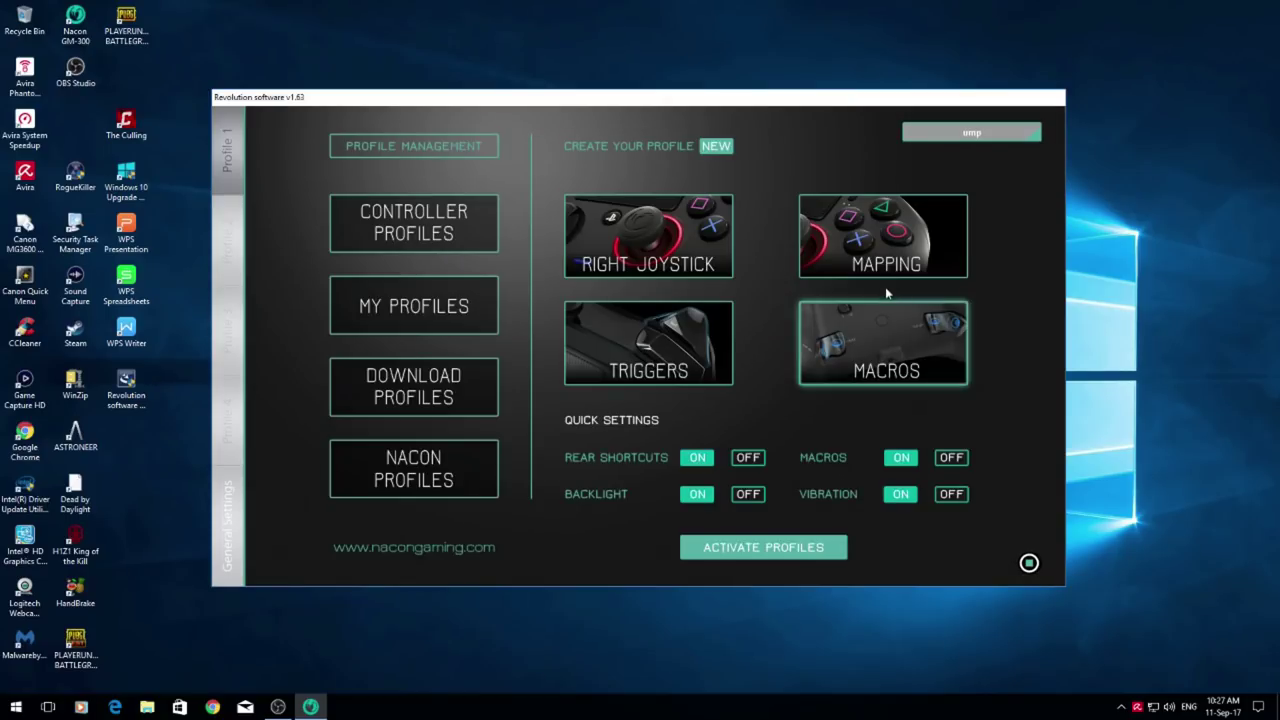
{"action": "left_click", "coordinate": [885, 275]}
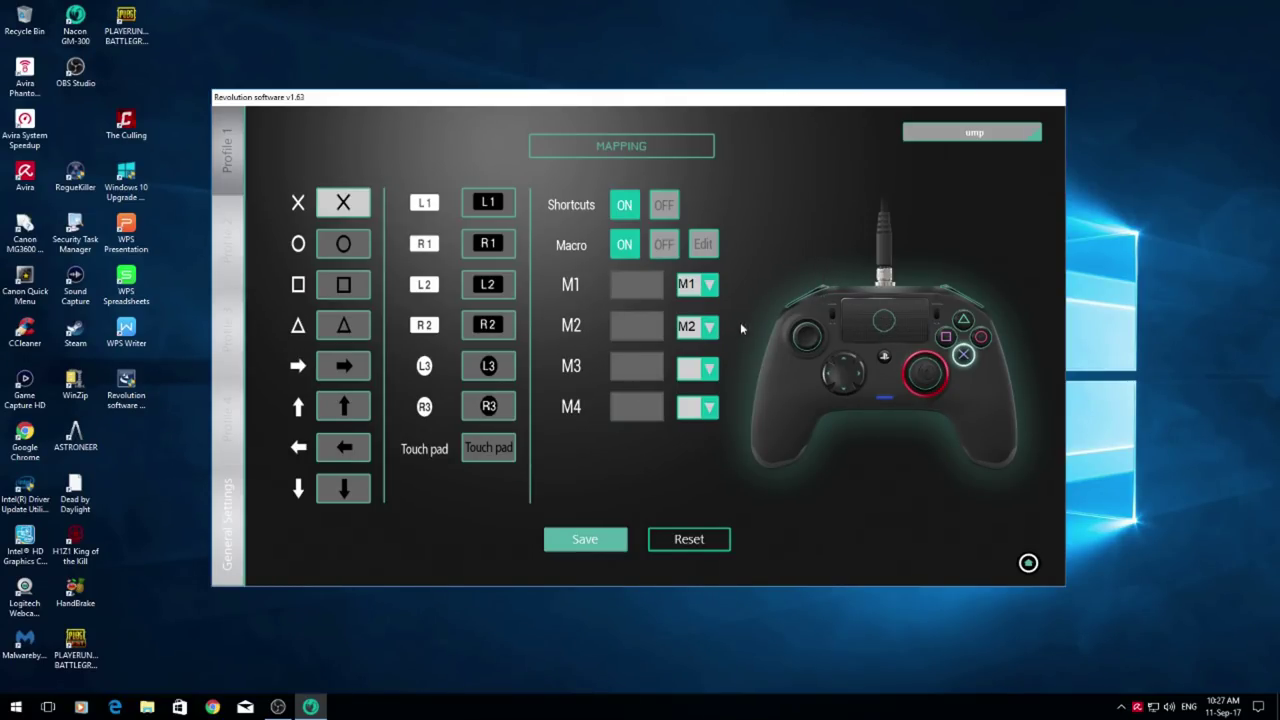
{"action": "left_click", "coordinate": [607, 540]}
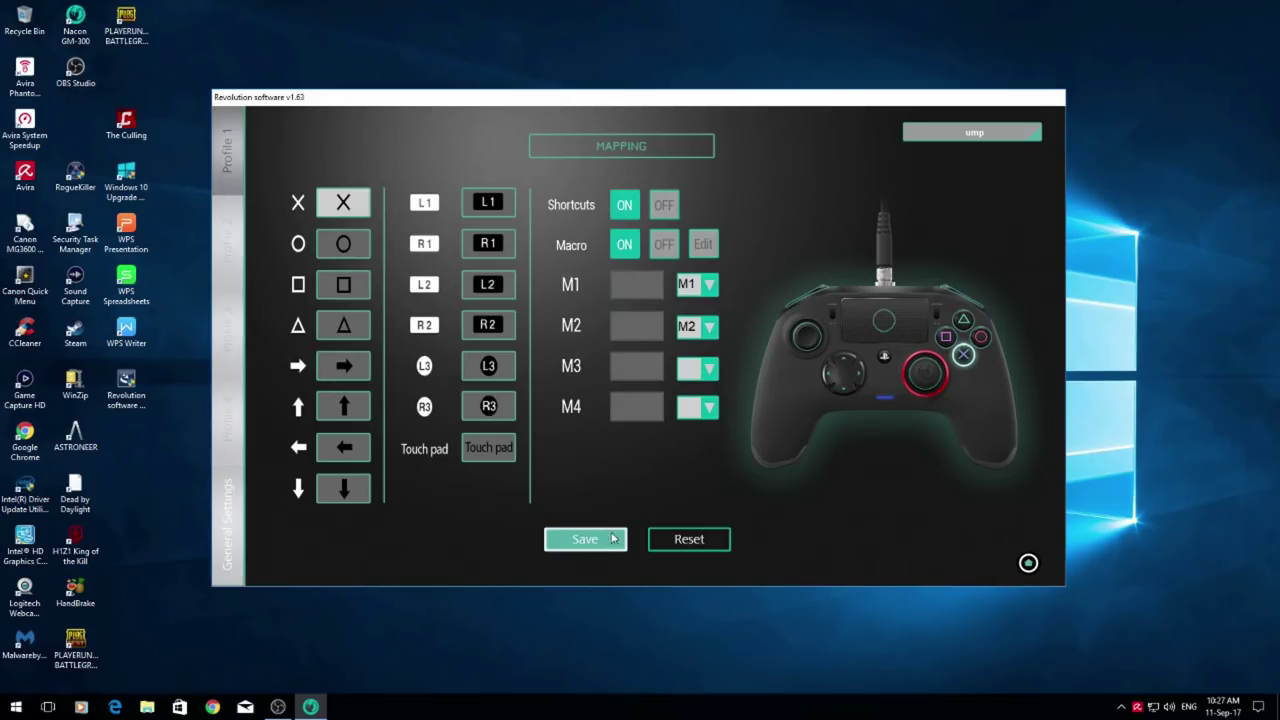
- Review the ump profile's macro list, then inspect rear button M2 in Profile 4's mapping and return to the home screen
{"action": "left_click", "coordinate": [1028, 563]}
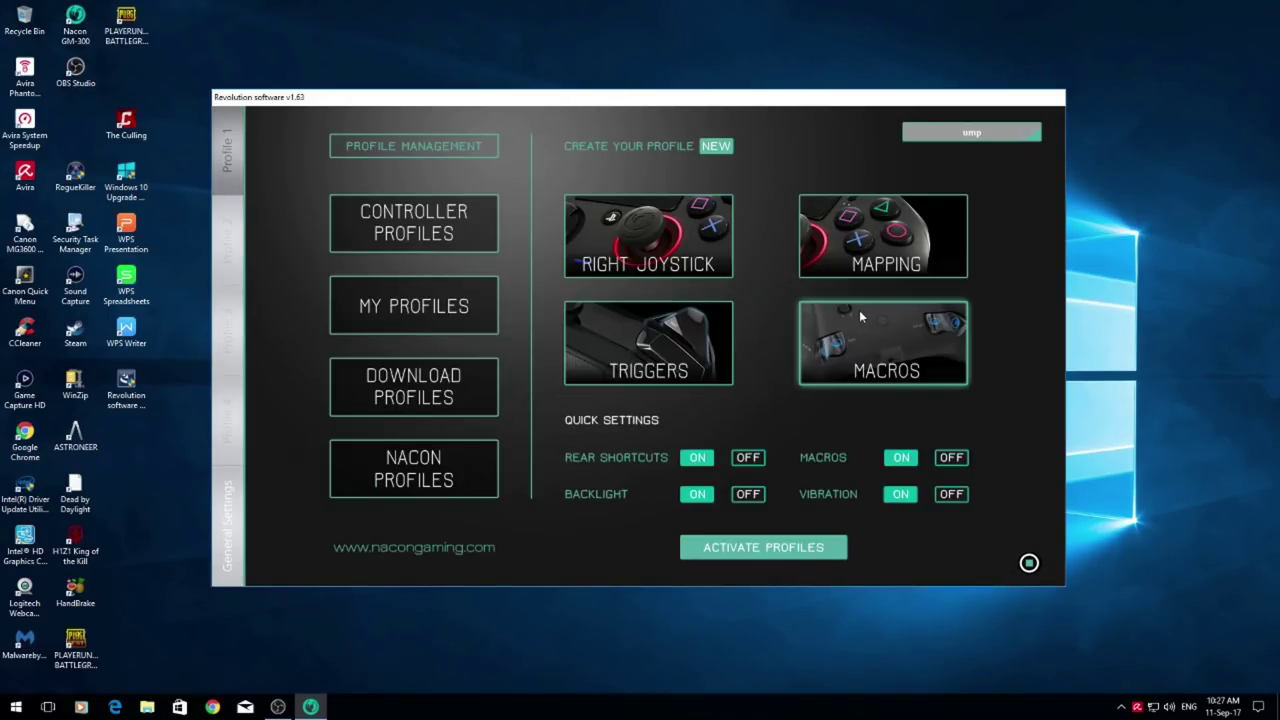
{"action": "left_click", "coordinate": [903, 346]}
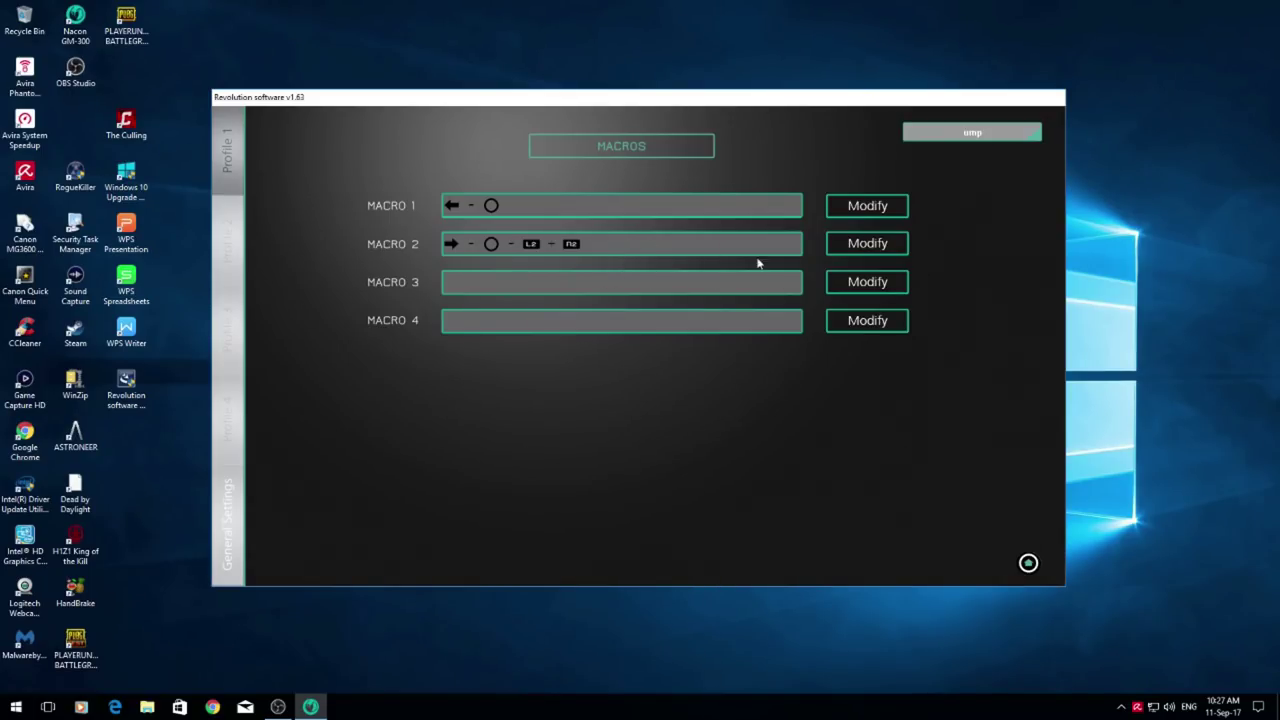
{"action": "left_click", "coordinate": [243, 468]}
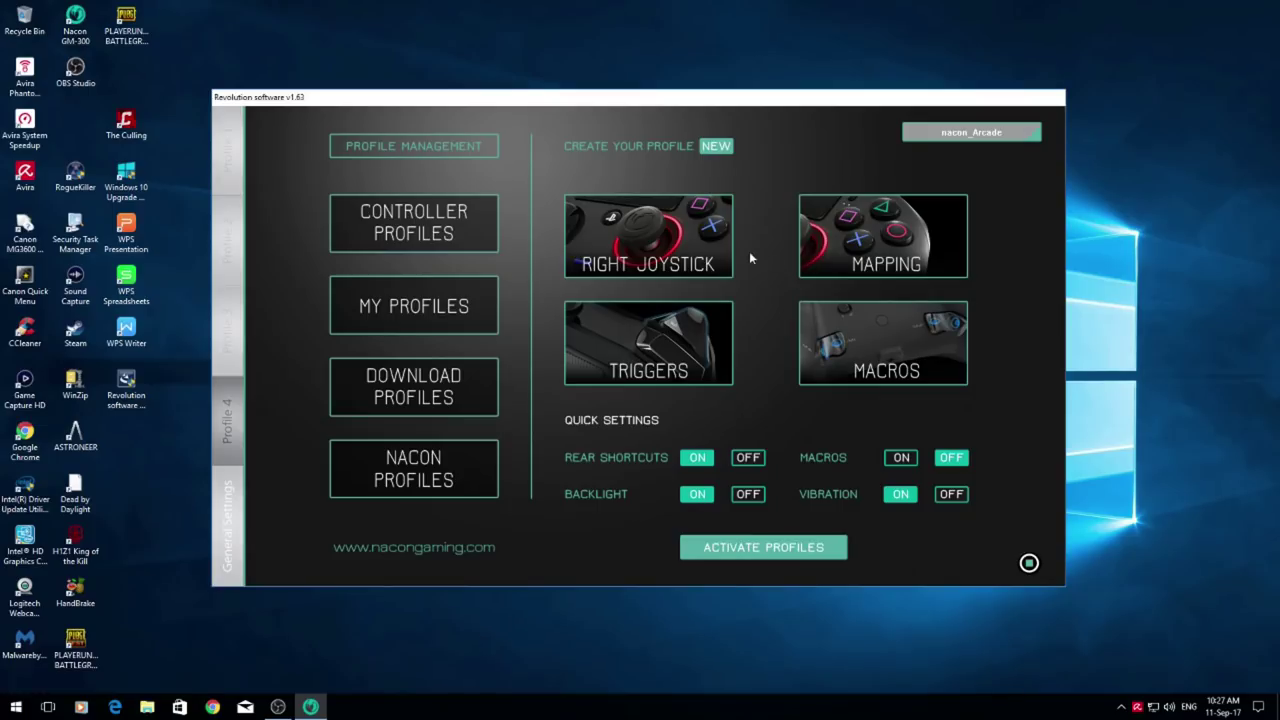
{"action": "left_click", "coordinate": [860, 245]}
{"action": "left_click", "coordinate": [632, 324]}
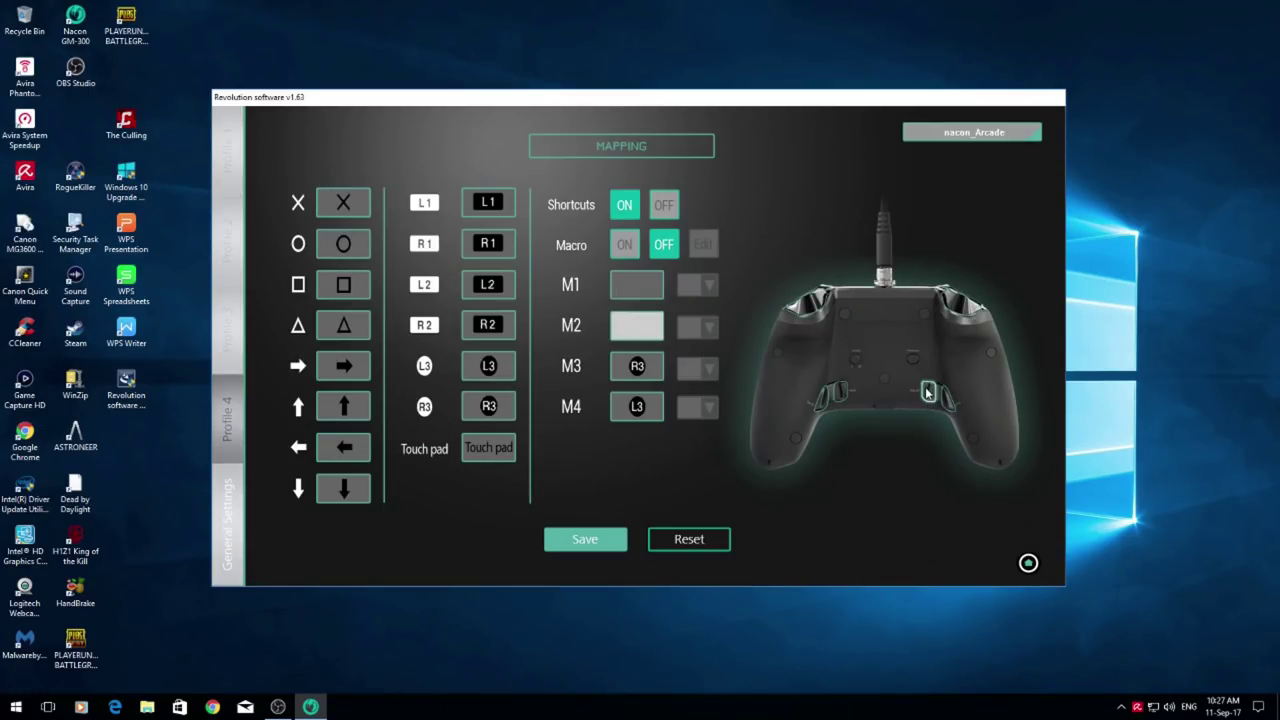
{"action": "left_click", "coordinate": [1028, 563]}
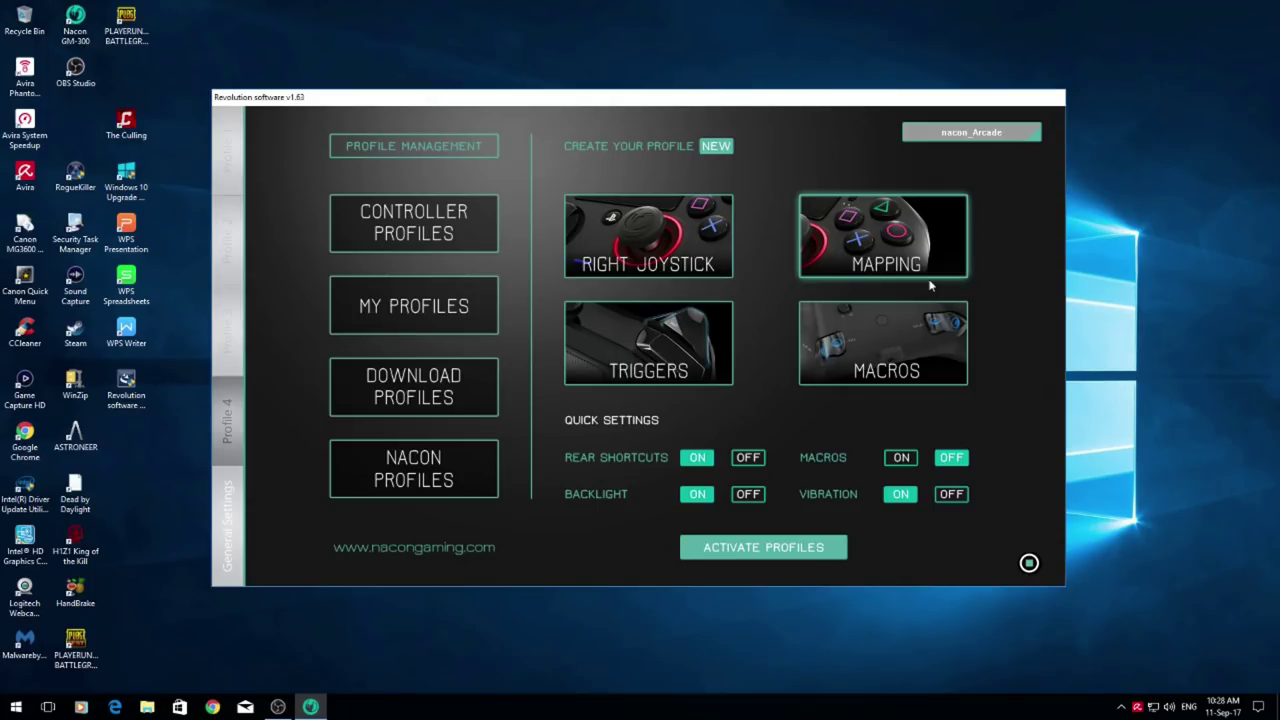
- Look through the Nacon profiles, the downloadable profiles and the saved personal profiles
{"action": "left_click", "coordinate": [428, 470]}
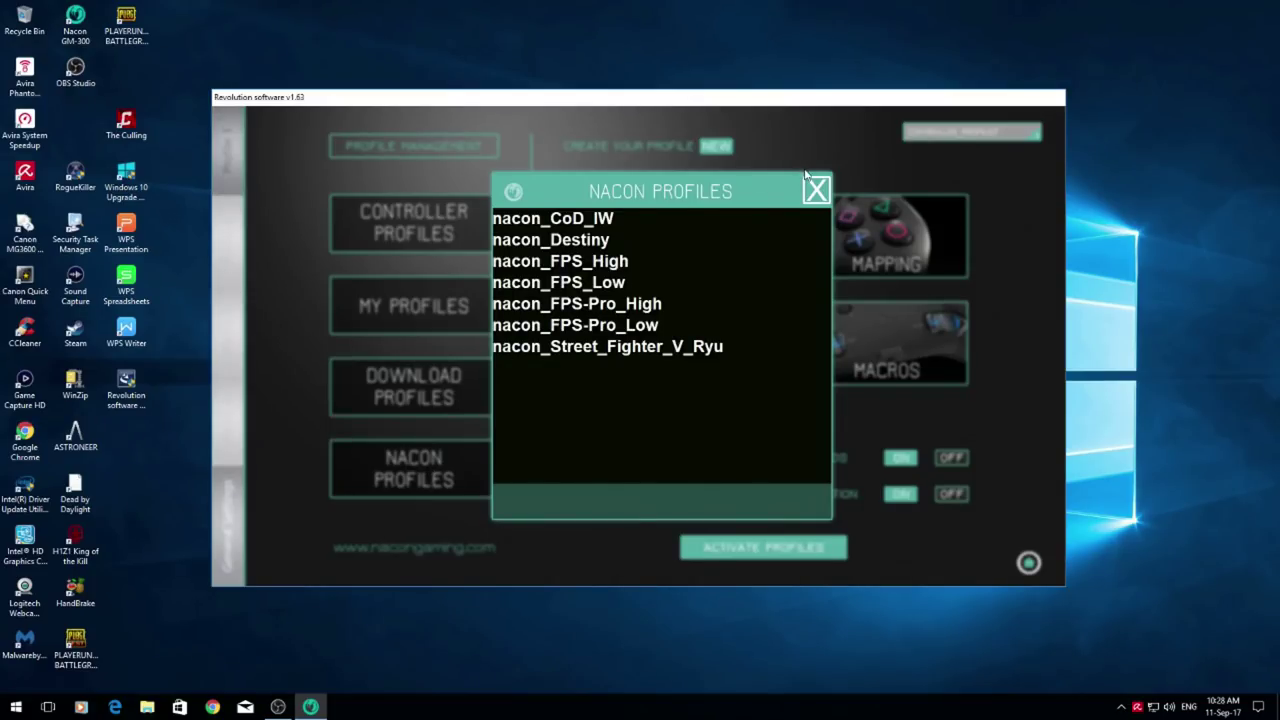
{"action": "left_click", "coordinate": [816, 190]}
{"action": "left_click", "coordinate": [459, 387]}
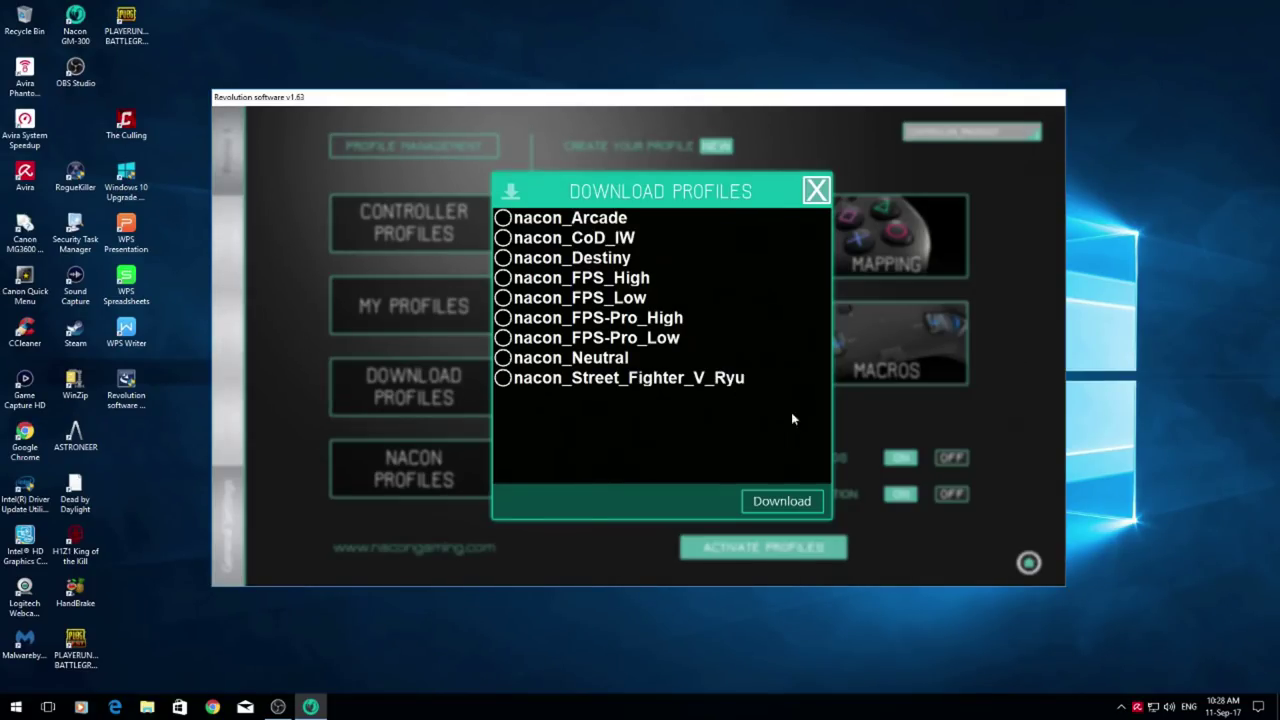
{"action": "left_click", "coordinate": [815, 190]}
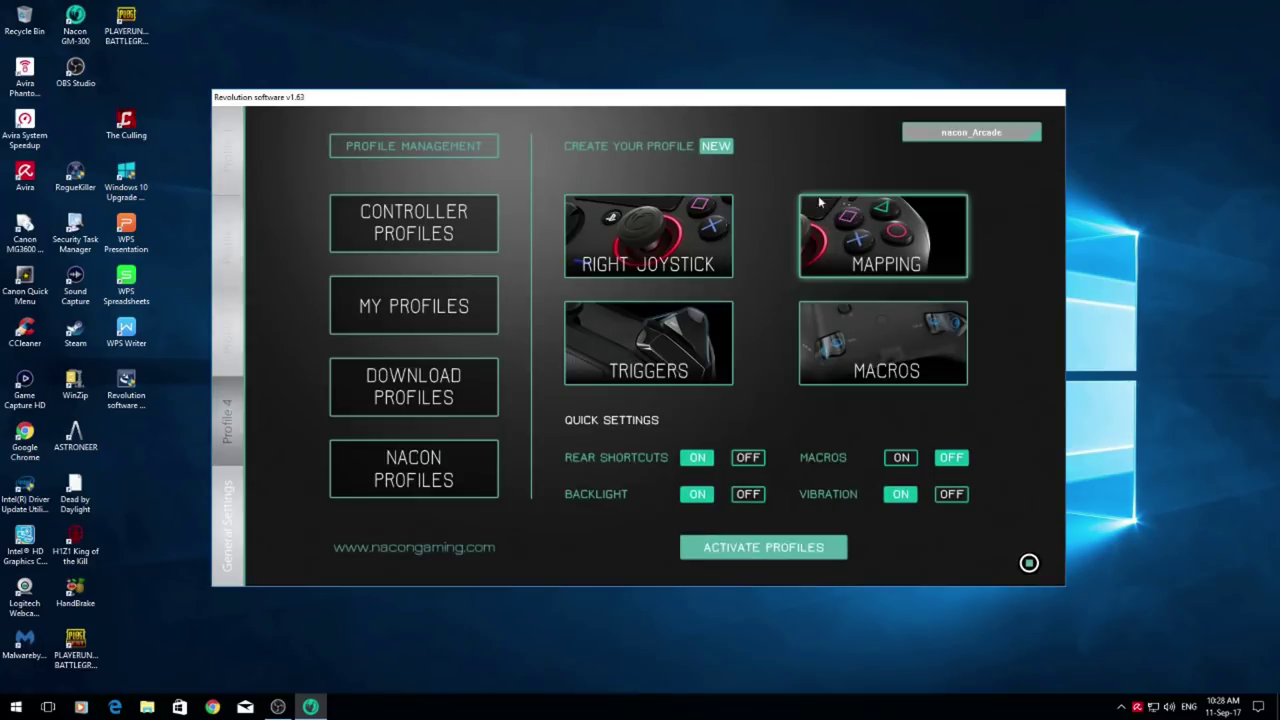
{"action": "left_click", "coordinate": [436, 304]}
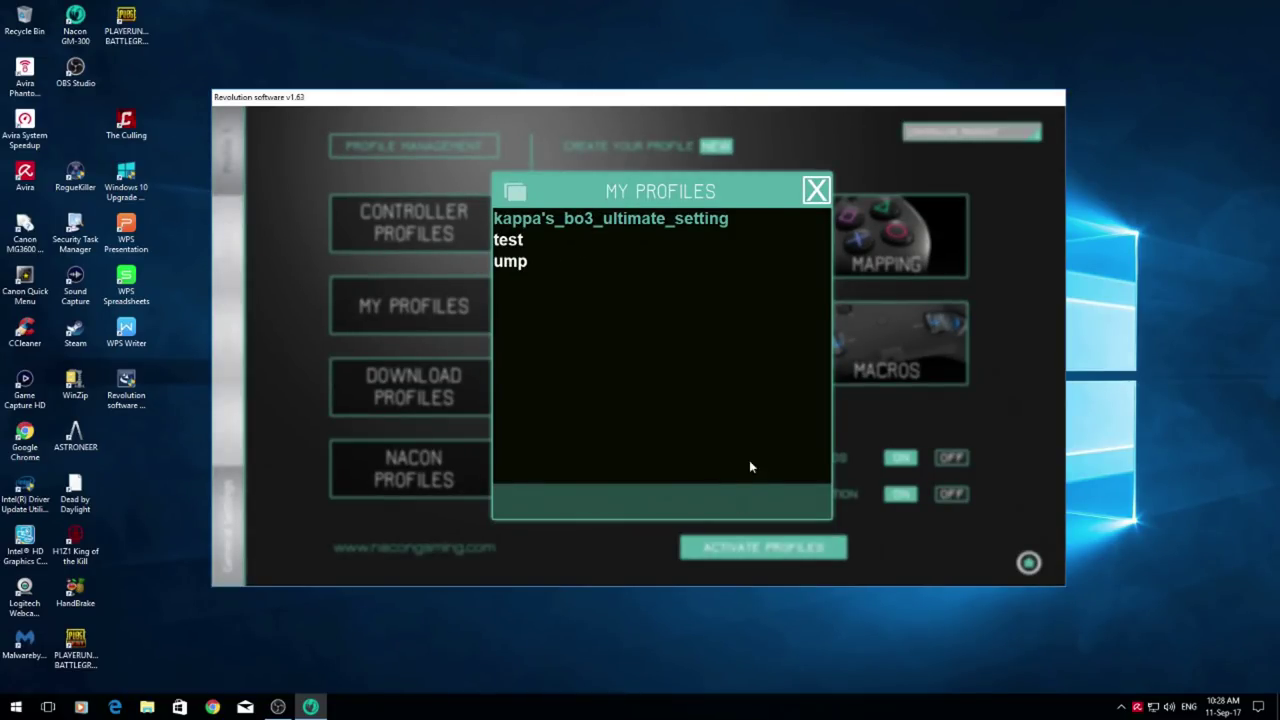
{"action": "left_click", "coordinate": [814, 190]}
- Load kappa's_bo3_ultimate_setting from the personal profiles into Profile 4 and activate the profiles
{"action": "left_click", "coordinate": [420, 295]}
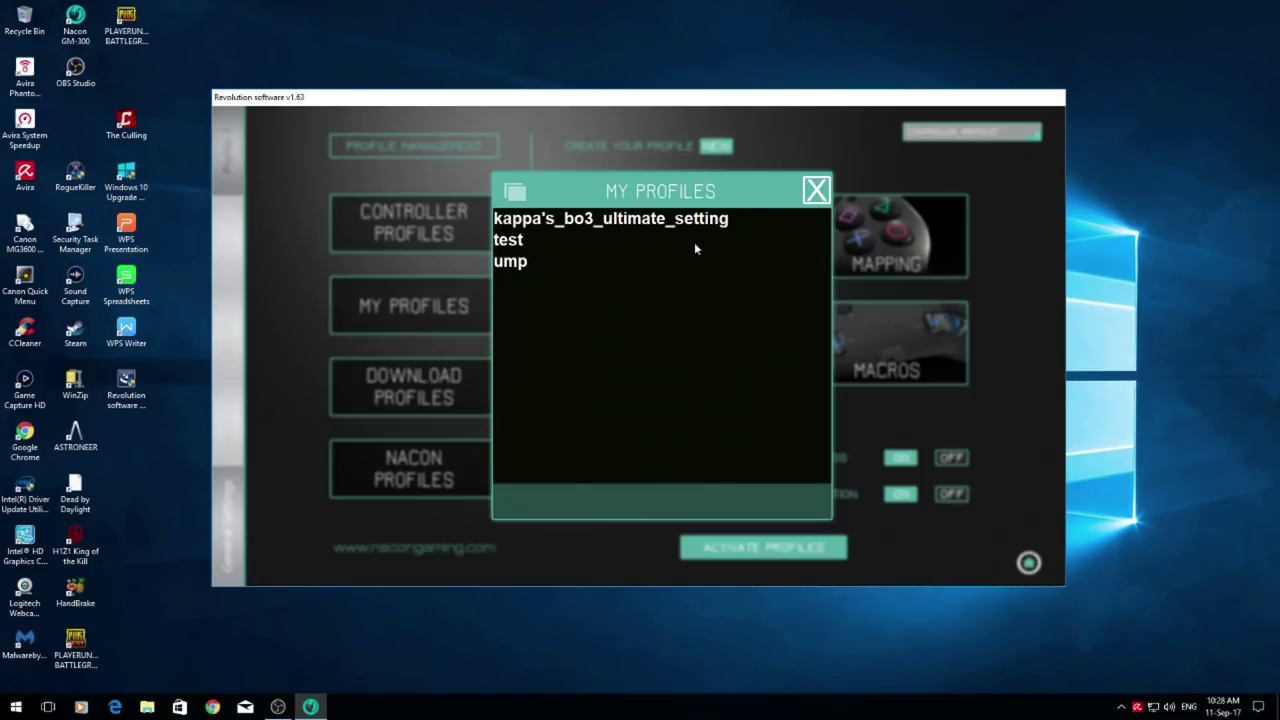
{"action": "left_click", "coordinate": [671, 223]}
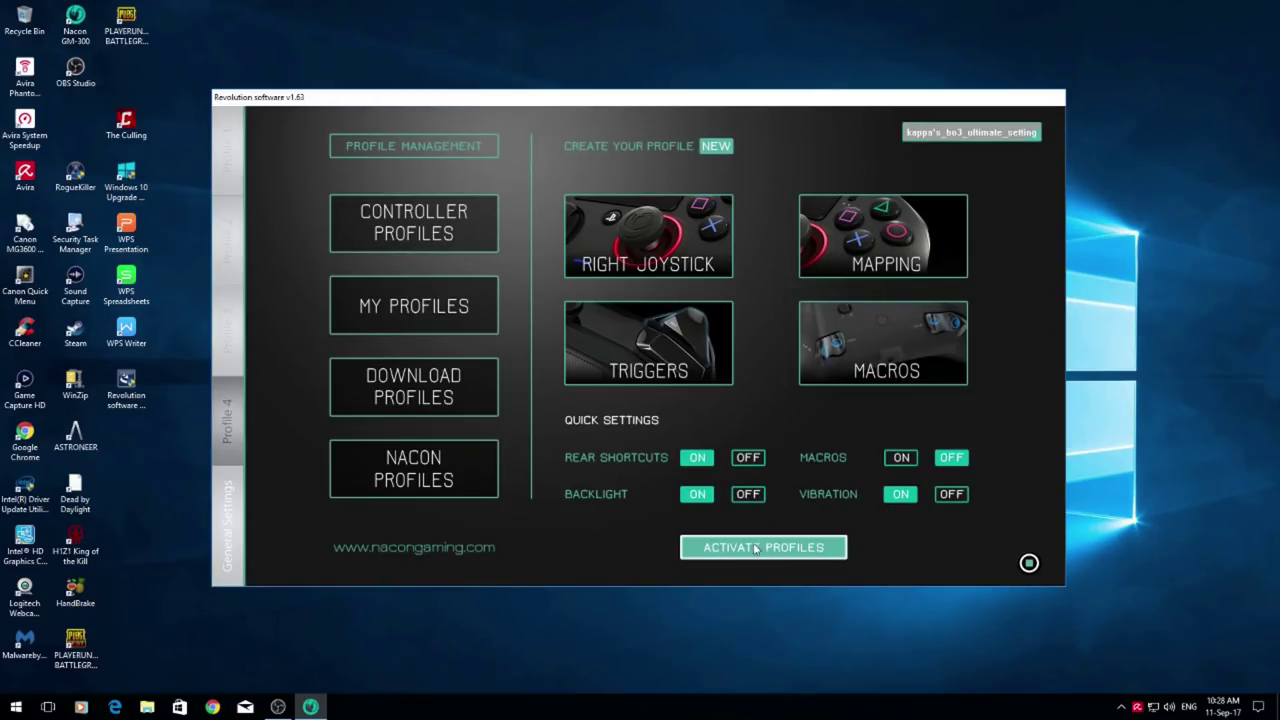
{"action": "left_click", "coordinate": [760, 550]}
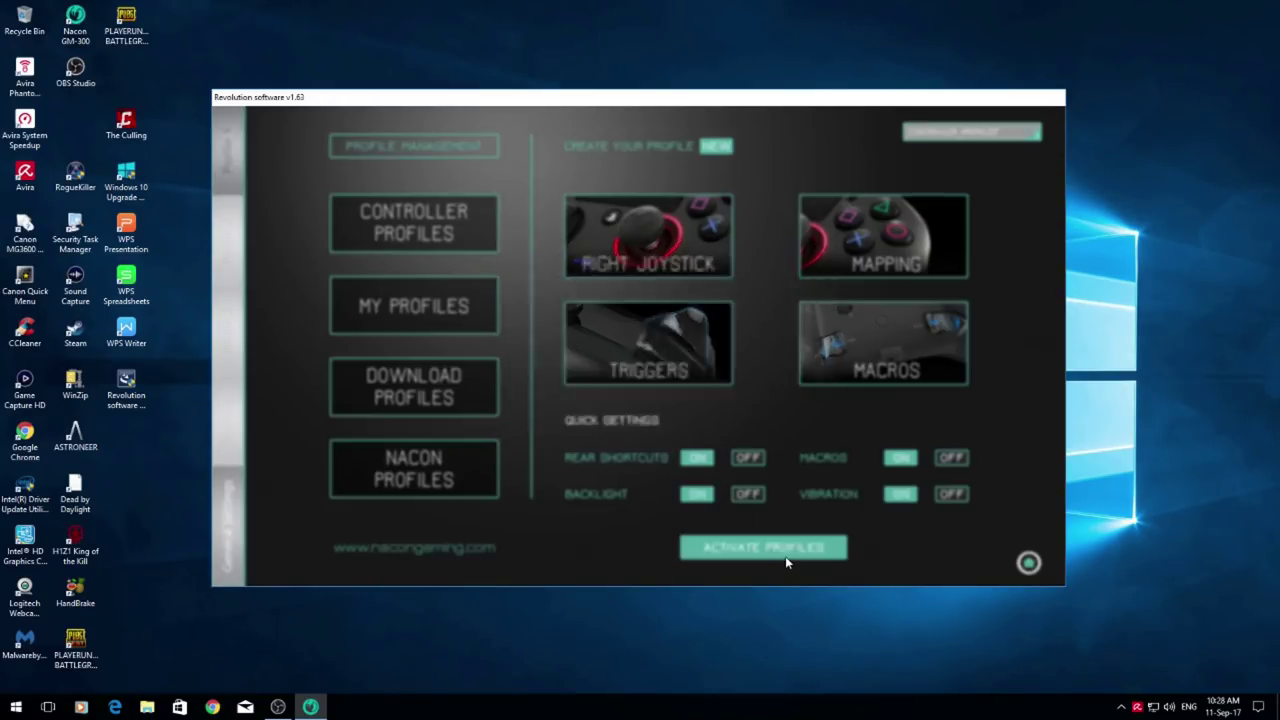
{"action": "left_click", "coordinate": [645, 398]}
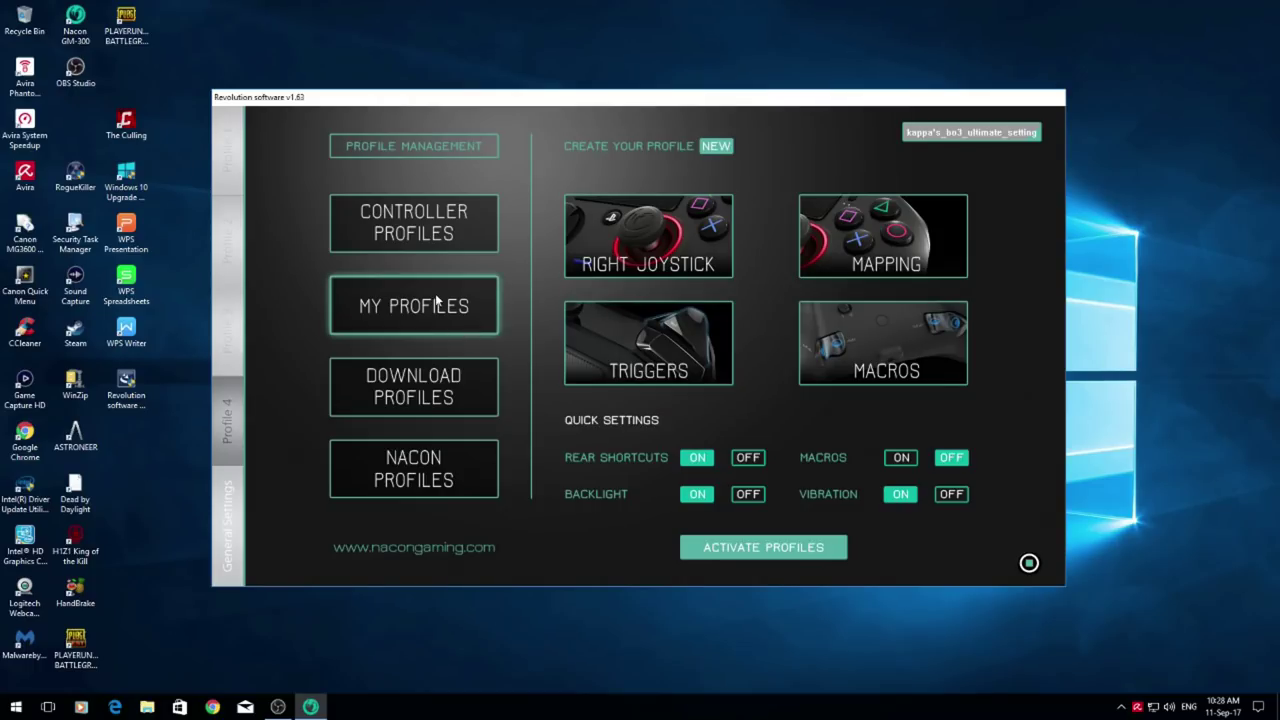
- Load the saved ump profile into the Profile 4 slot
{"action": "left_click", "coordinate": [480, 306]}
{"action": "double_click", "coordinate": [528, 263]}
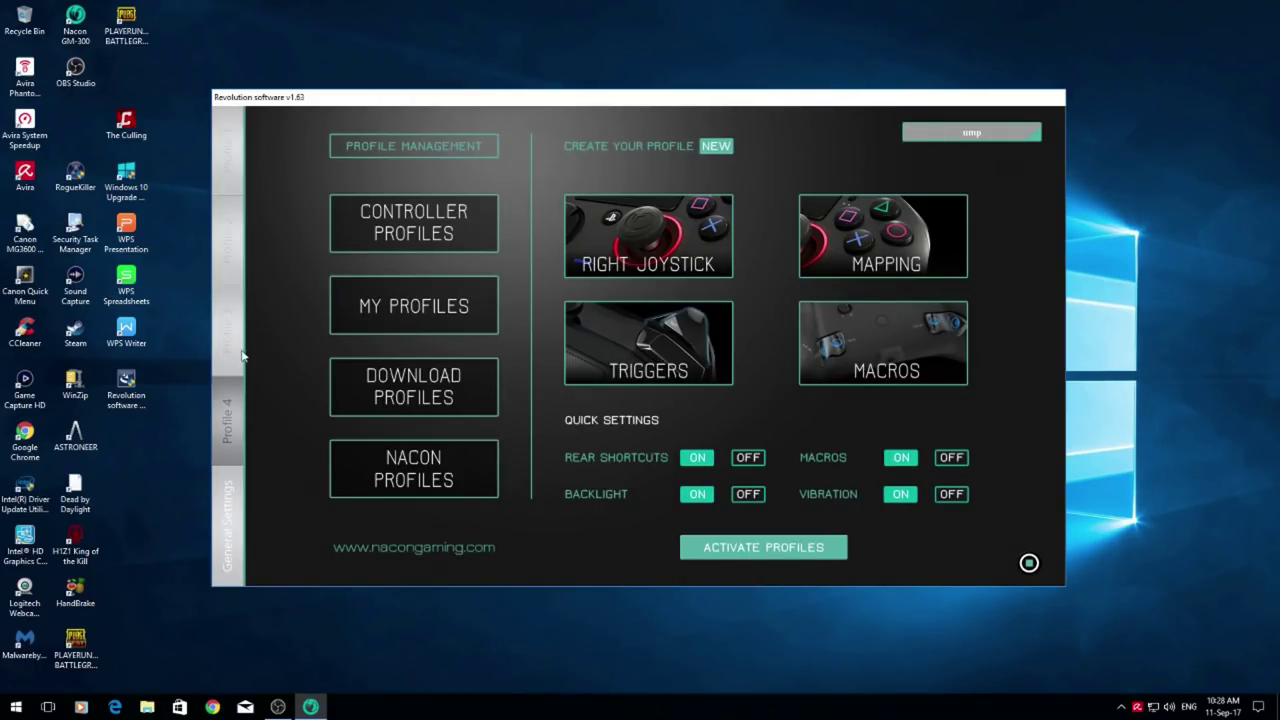
- Load kappa's_bo3_ultimate_setting from the personal profiles into Profile 1 and activate the profiles
{"action": "left_click", "coordinate": [228, 170]}
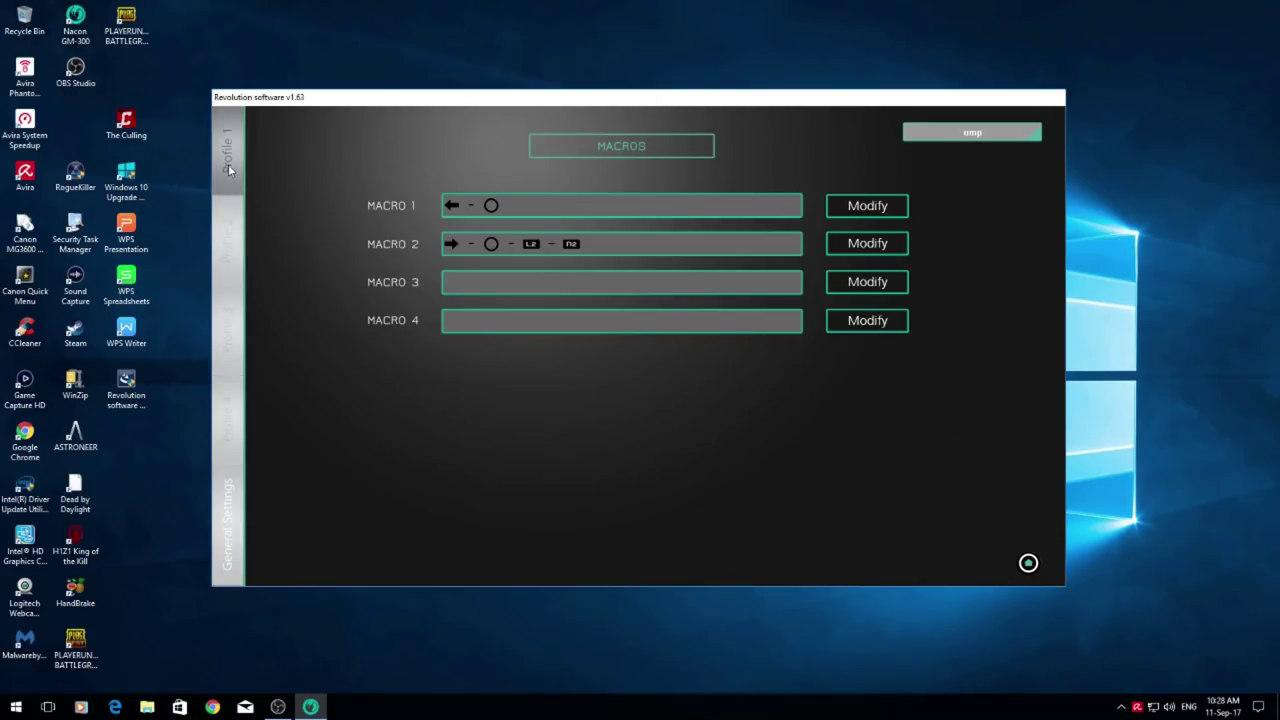
{"action": "left_click", "coordinate": [1028, 563]}
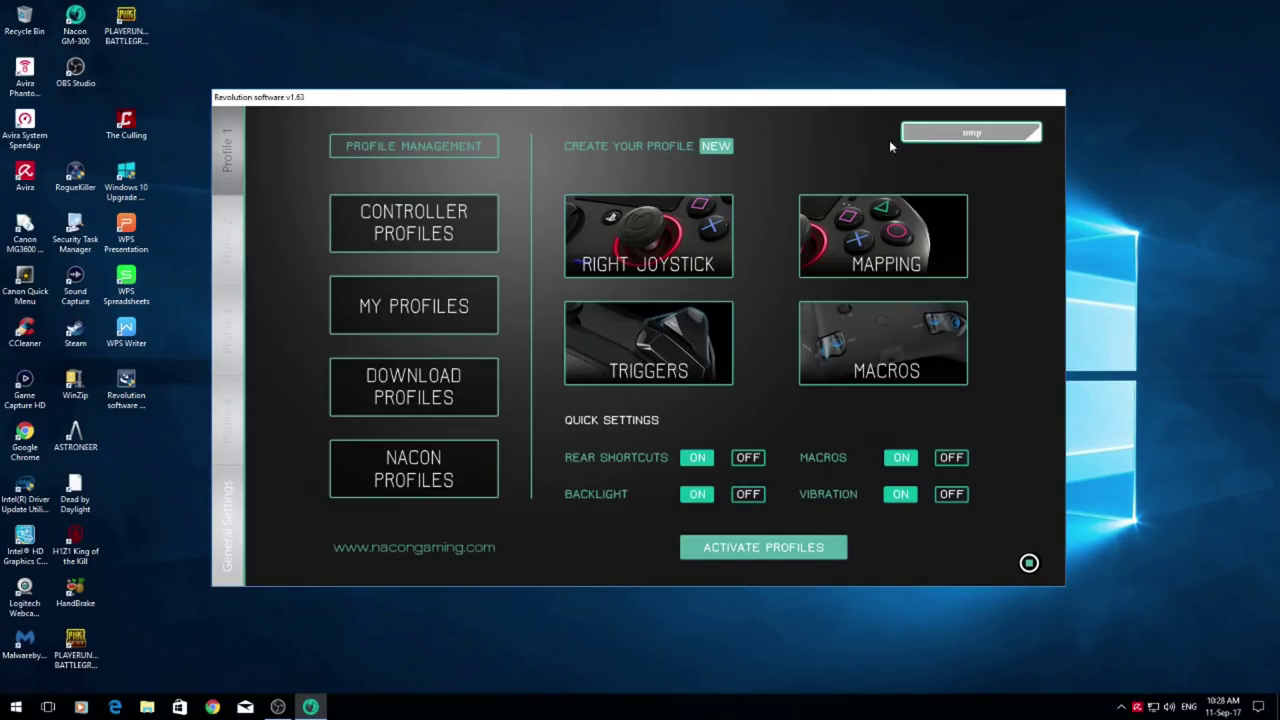
{"action": "left_click", "coordinate": [439, 324]}
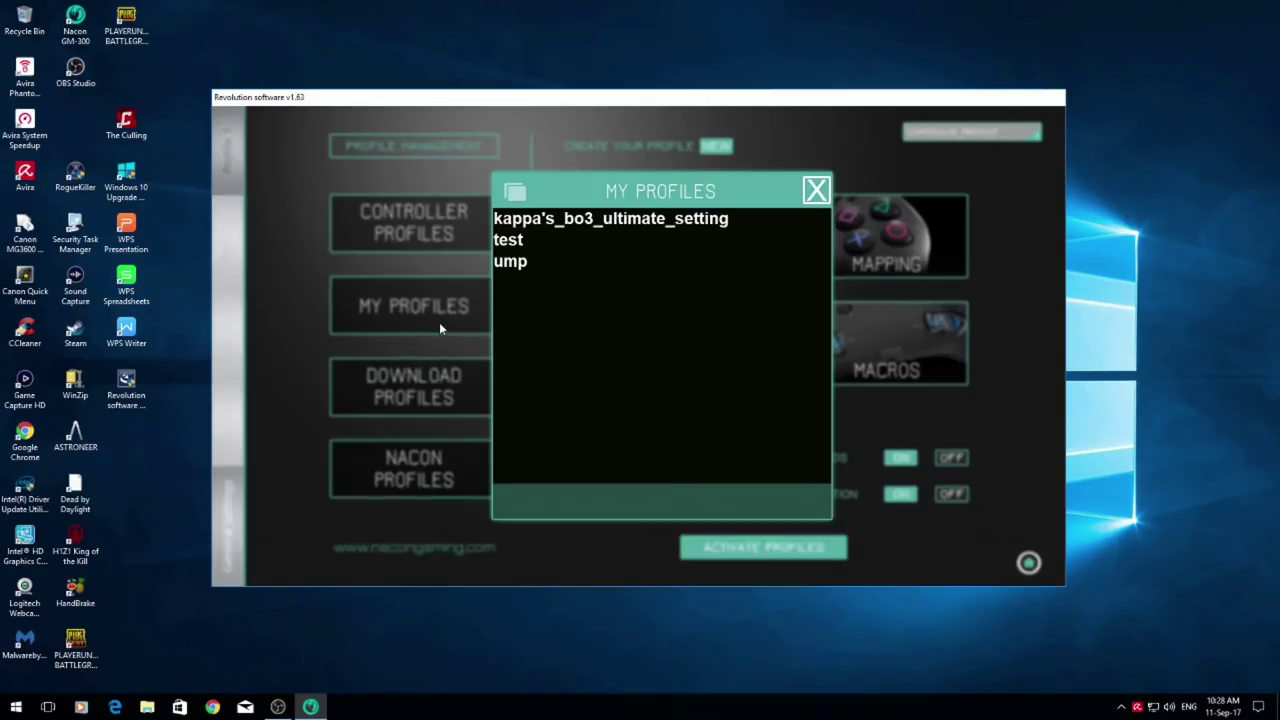
{"action": "left_click", "coordinate": [576, 219]}
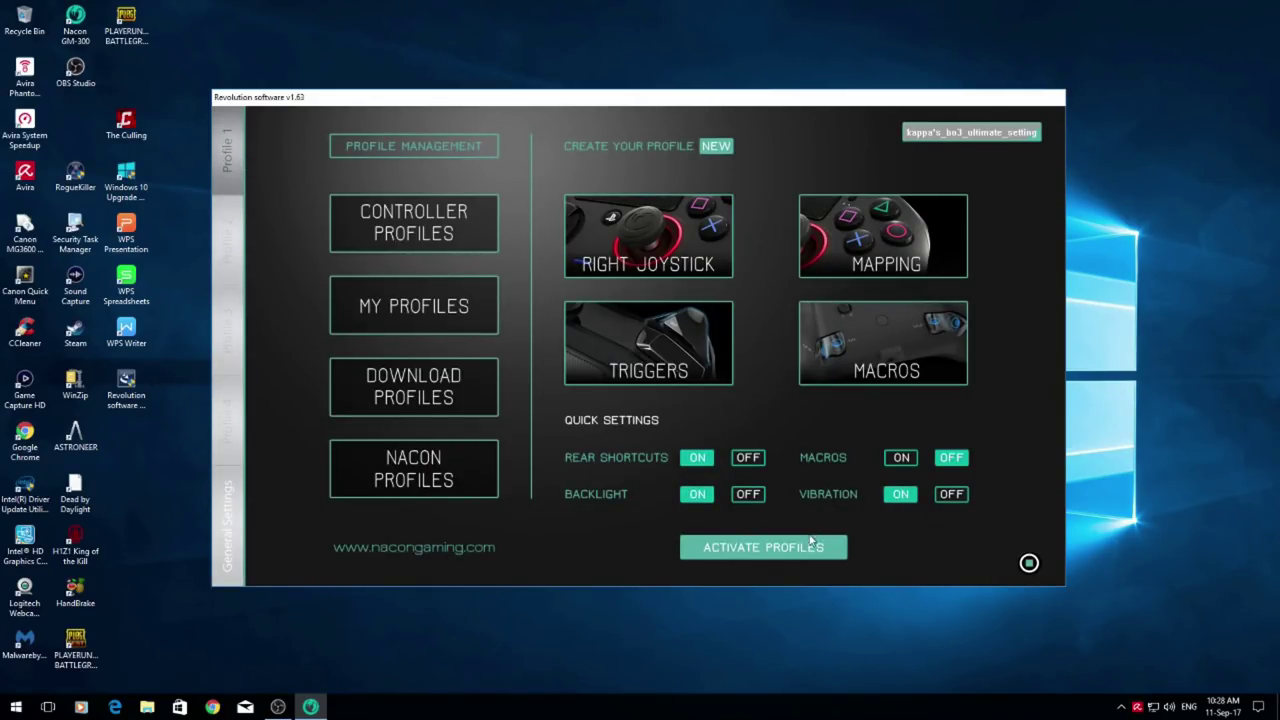
{"action": "left_click", "coordinate": [791, 553]}
{"action": "left_click", "coordinate": [632, 398]}
- Load the saved ump profile into Profile 2 and activate the profiles
{"action": "left_click", "coordinate": [242, 242]}
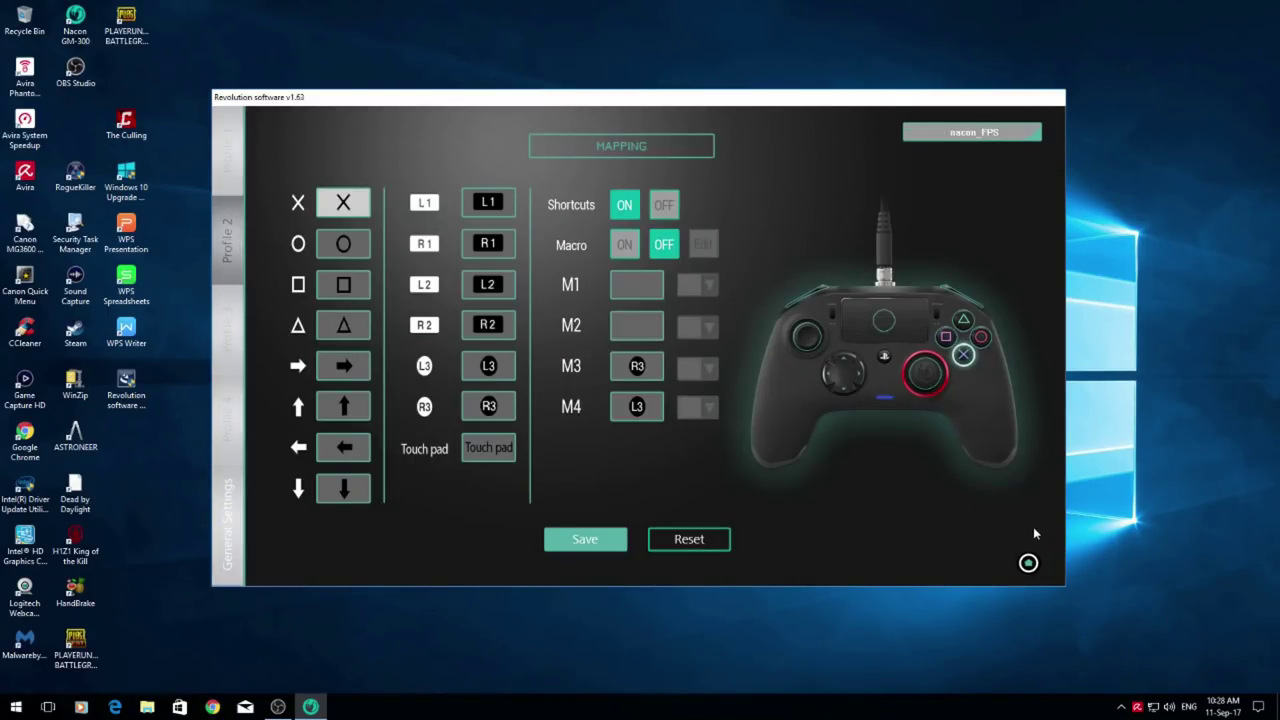
{"action": "left_click", "coordinate": [1029, 563]}
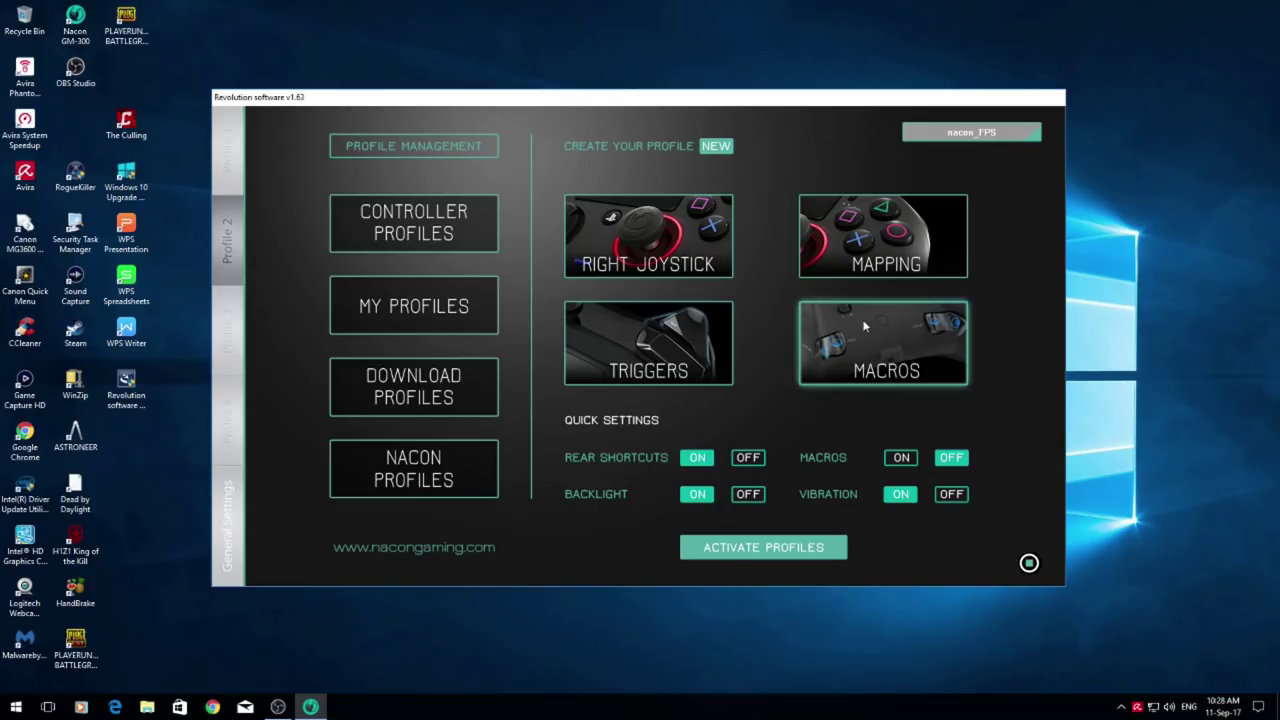
{"action": "left_click", "coordinate": [463, 309]}
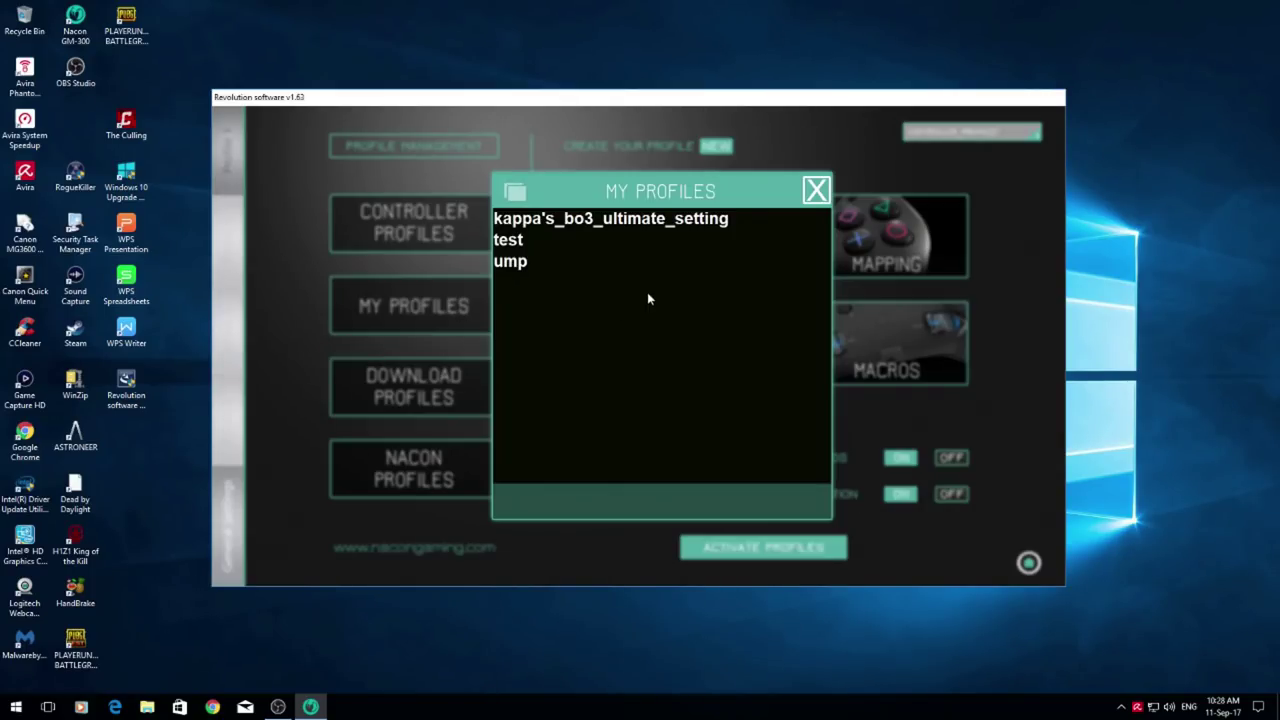
{"action": "double_click", "coordinate": [512, 266]}
{"action": "left_click", "coordinate": [794, 558]}
{"action": "left_click", "coordinate": [680, 406]}
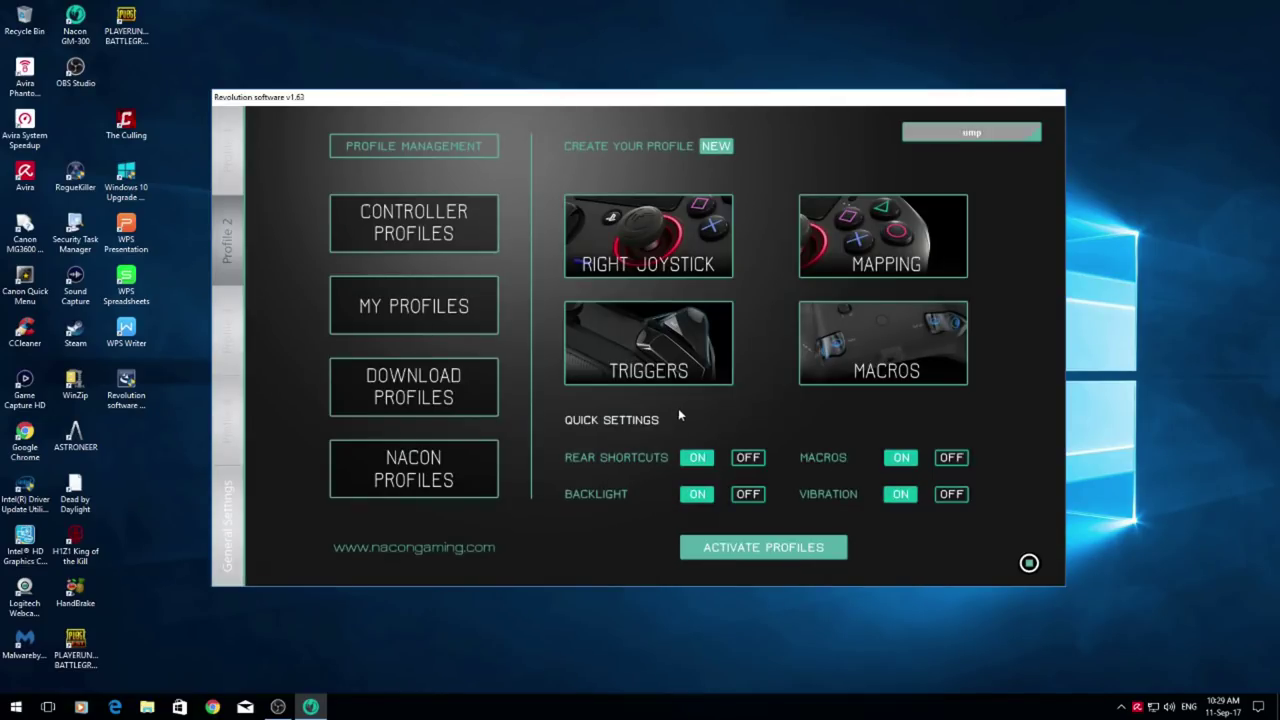
- Check the saved personal profiles and the overview of which profile is assigned to each of the four controller slots
{"action": "left_click", "coordinate": [452, 312]}
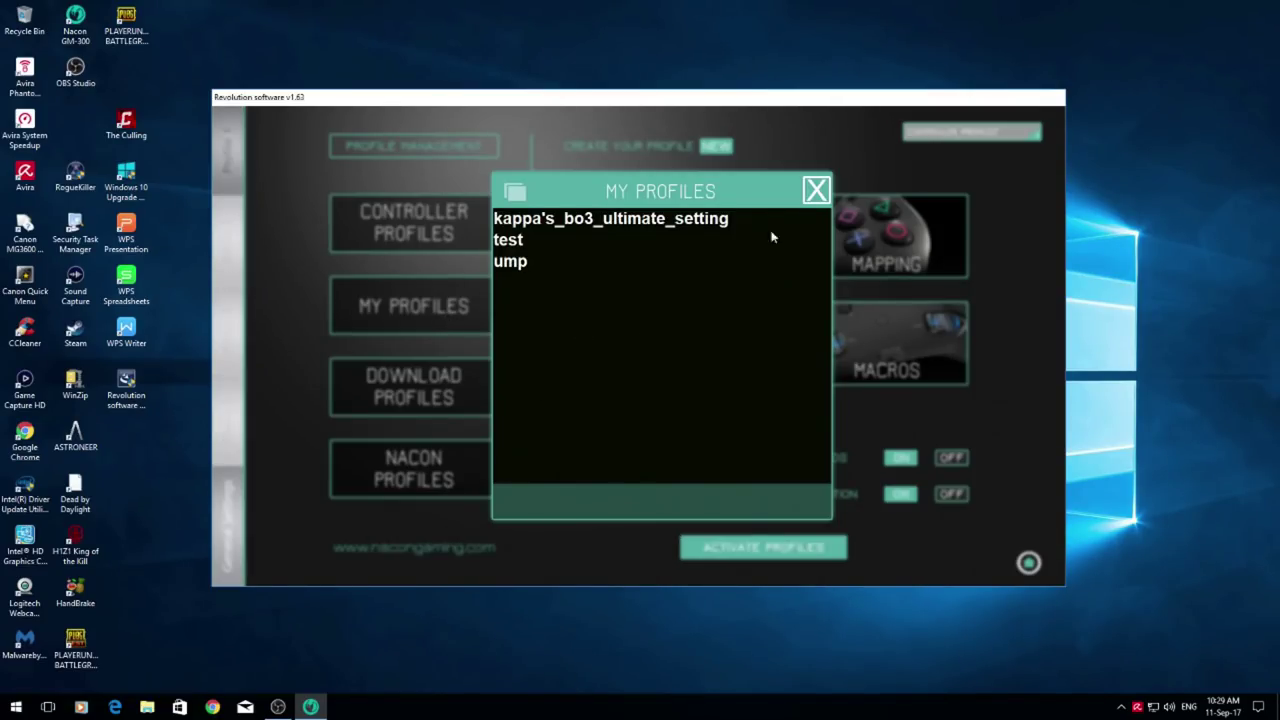
{"action": "left_click", "coordinate": [816, 190]}
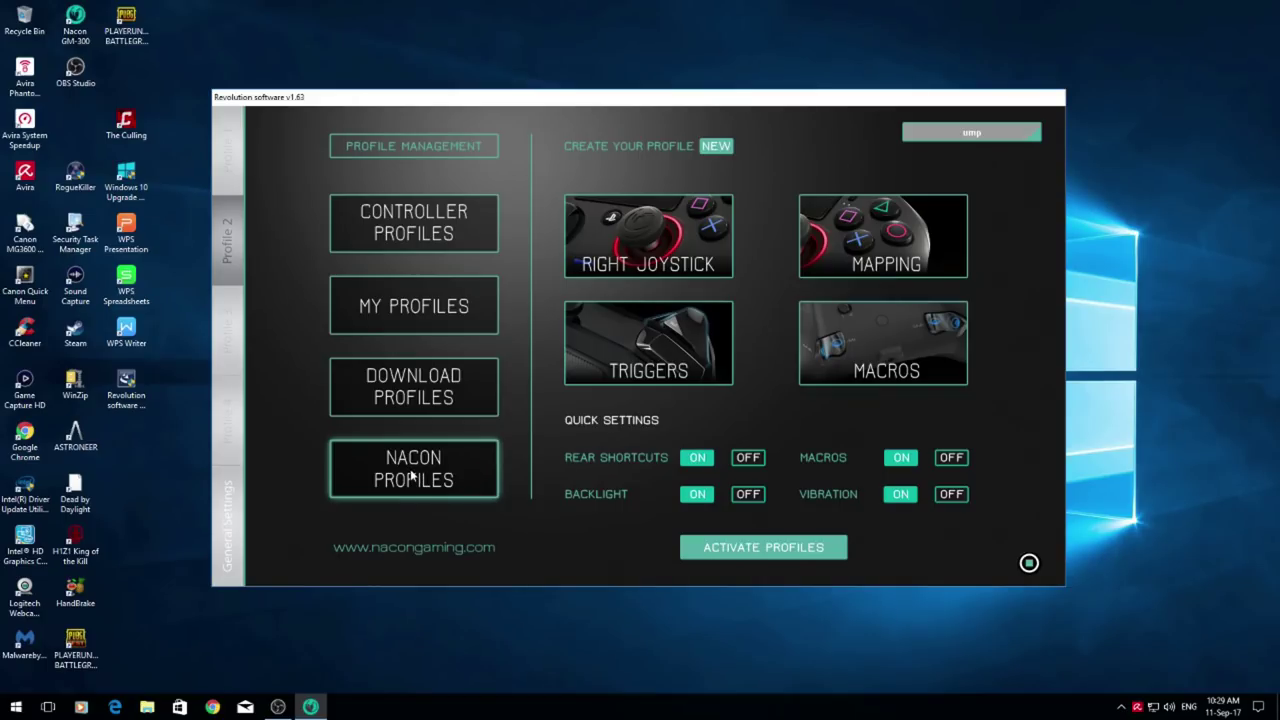
{"action": "left_click", "coordinate": [427, 228]}
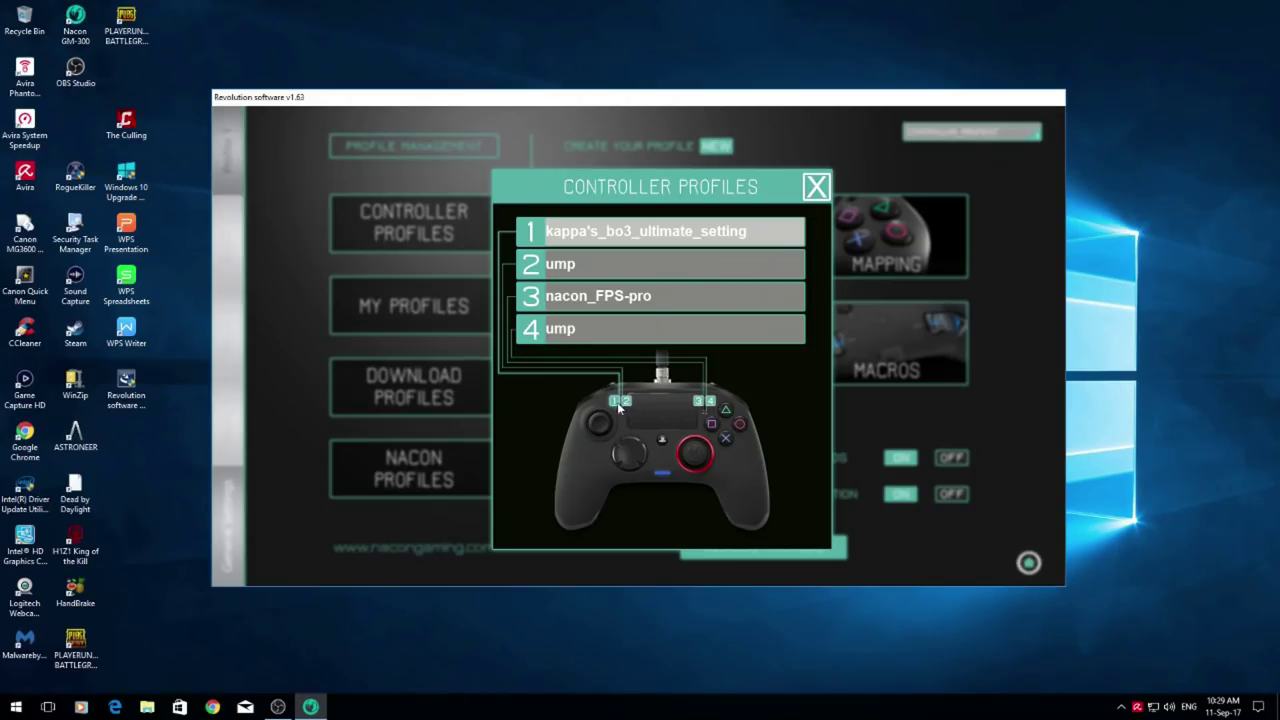
{"action": "left_click", "coordinate": [816, 186]}
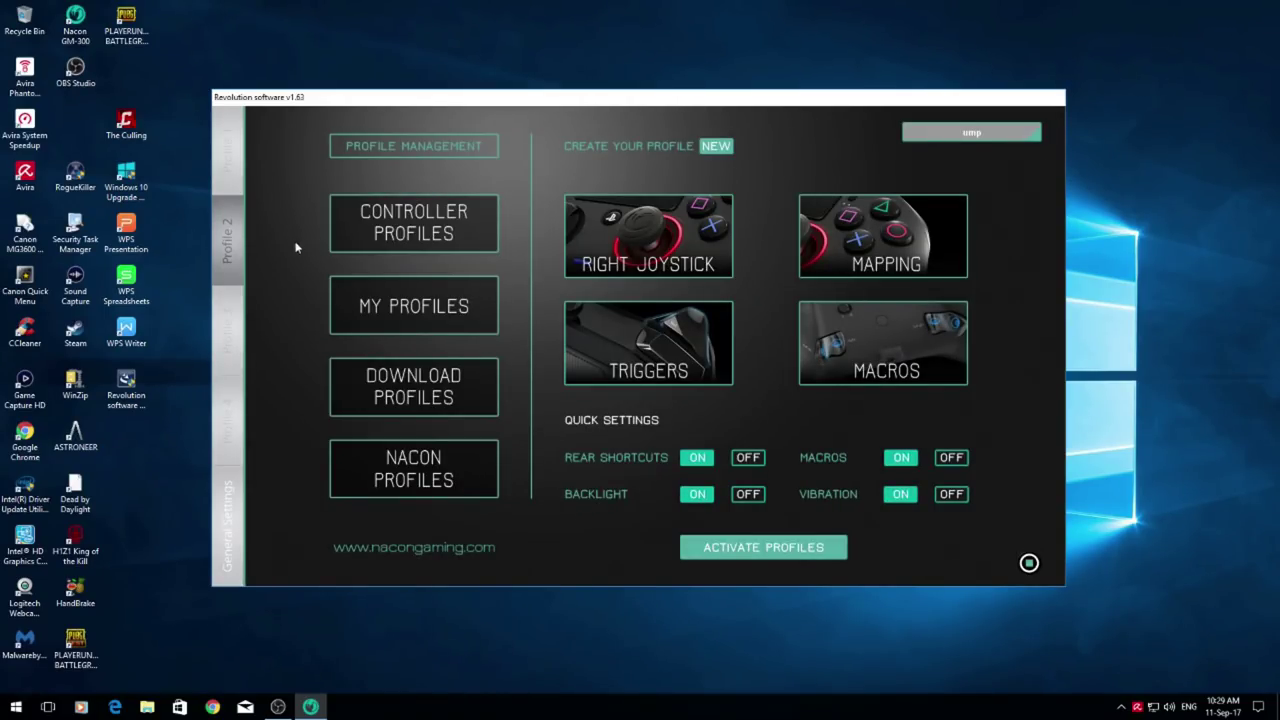
- Go through Profiles 1 to 4 to compare the loaded profile and quick settings of each slot, ending on Profile 1
{"action": "left_click", "coordinate": [228, 150]}
{"action": "left_click", "coordinate": [228, 240]}
{"action": "left_click", "coordinate": [228, 330]}
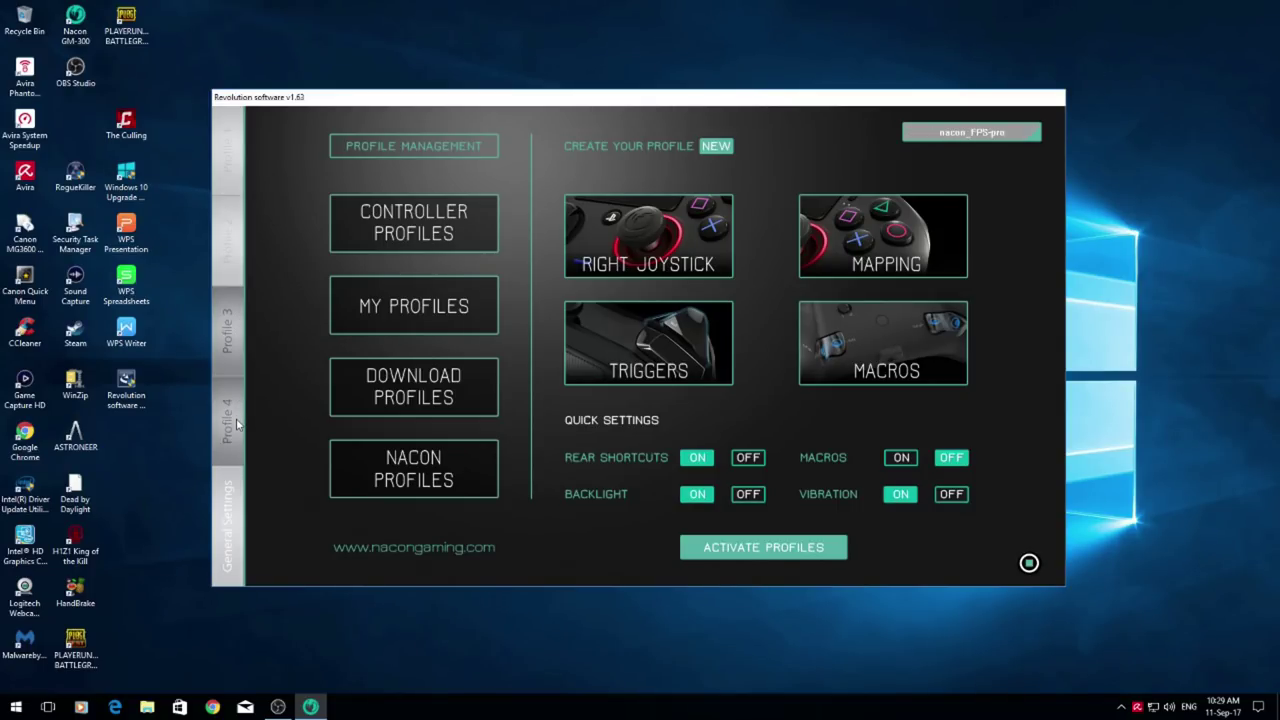
{"action": "left_click", "coordinate": [232, 425]}
{"action": "left_click", "coordinate": [228, 150]}
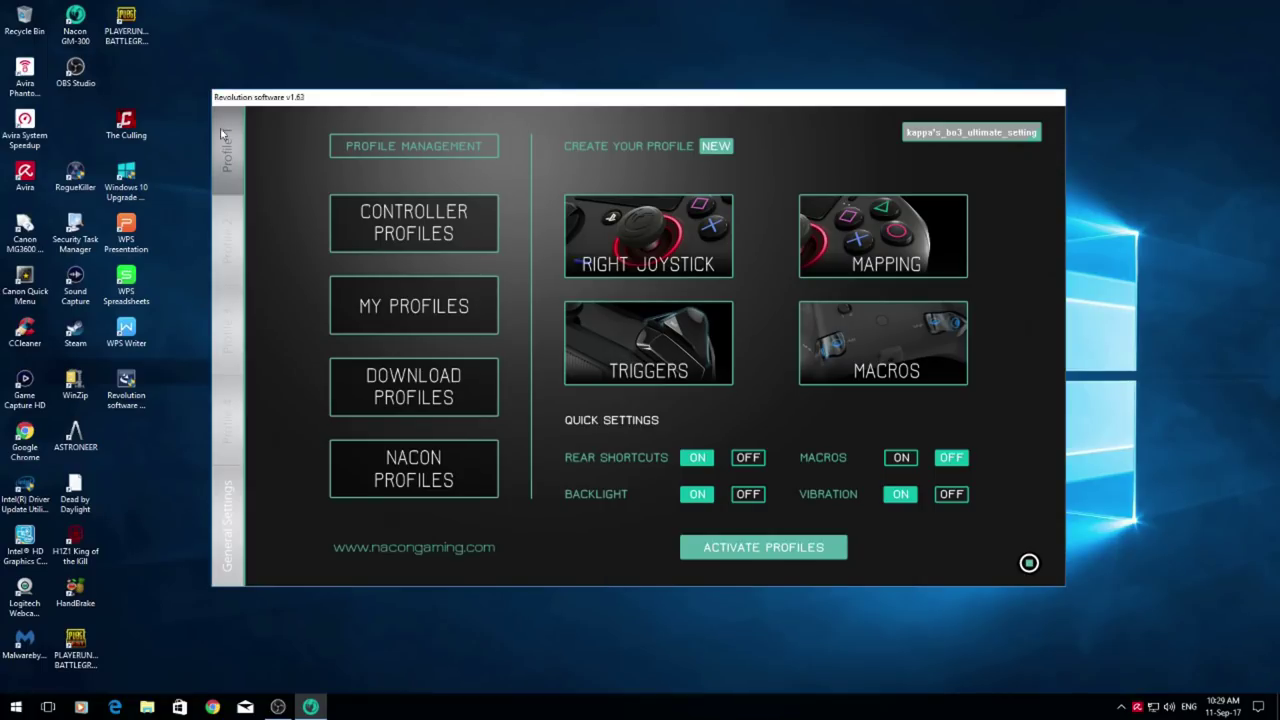
{"action": "left_click", "coordinate": [226, 244]}
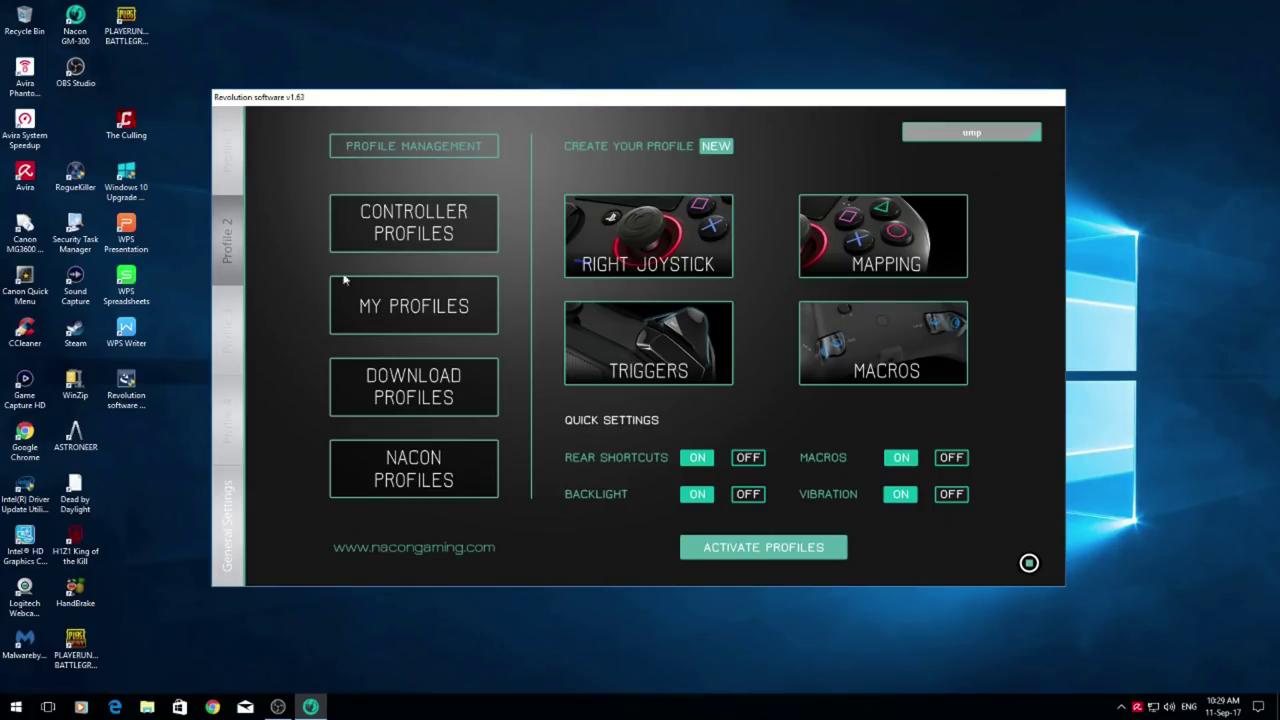
{"action": "left_click", "coordinate": [229, 325]}
{"action": "left_click", "coordinate": [228, 412]}
{"action": "left_click", "coordinate": [231, 336]}
{"action": "left_click", "coordinate": [237, 423]}
{"action": "left_click", "coordinate": [229, 341]}
{"action": "left_click", "coordinate": [221, 410]}
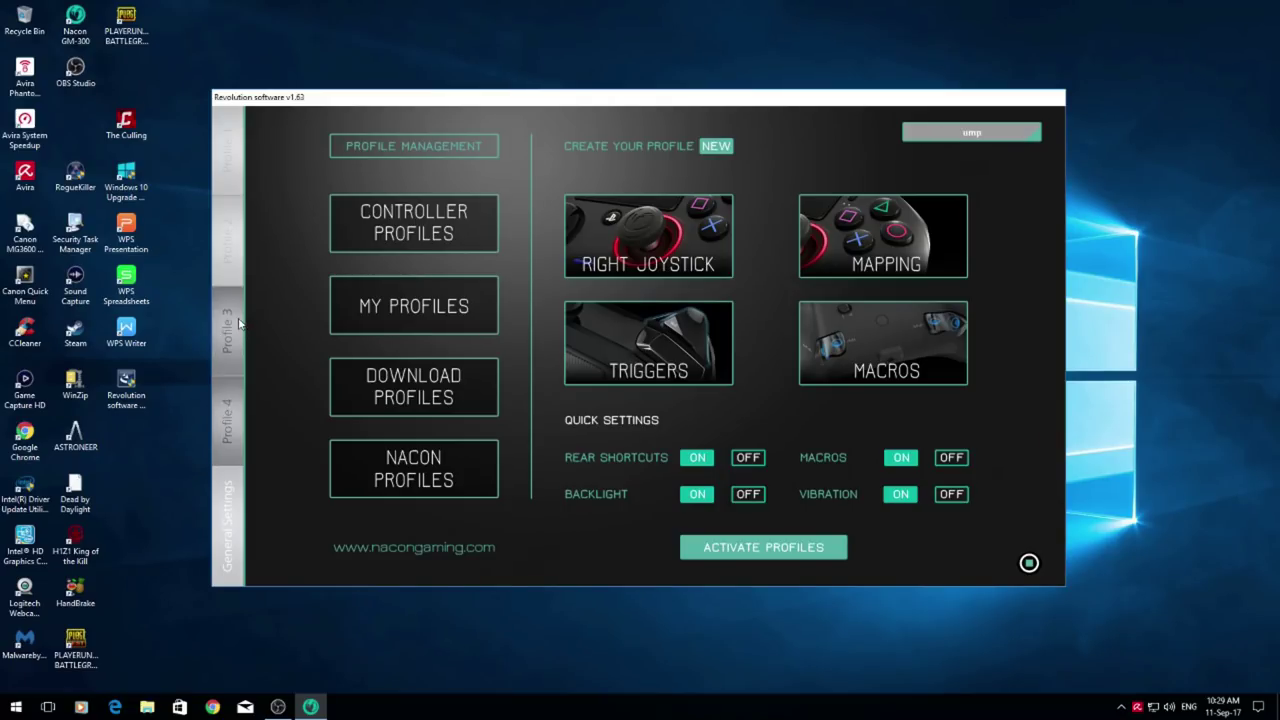
{"action": "left_click", "coordinate": [227, 150]}
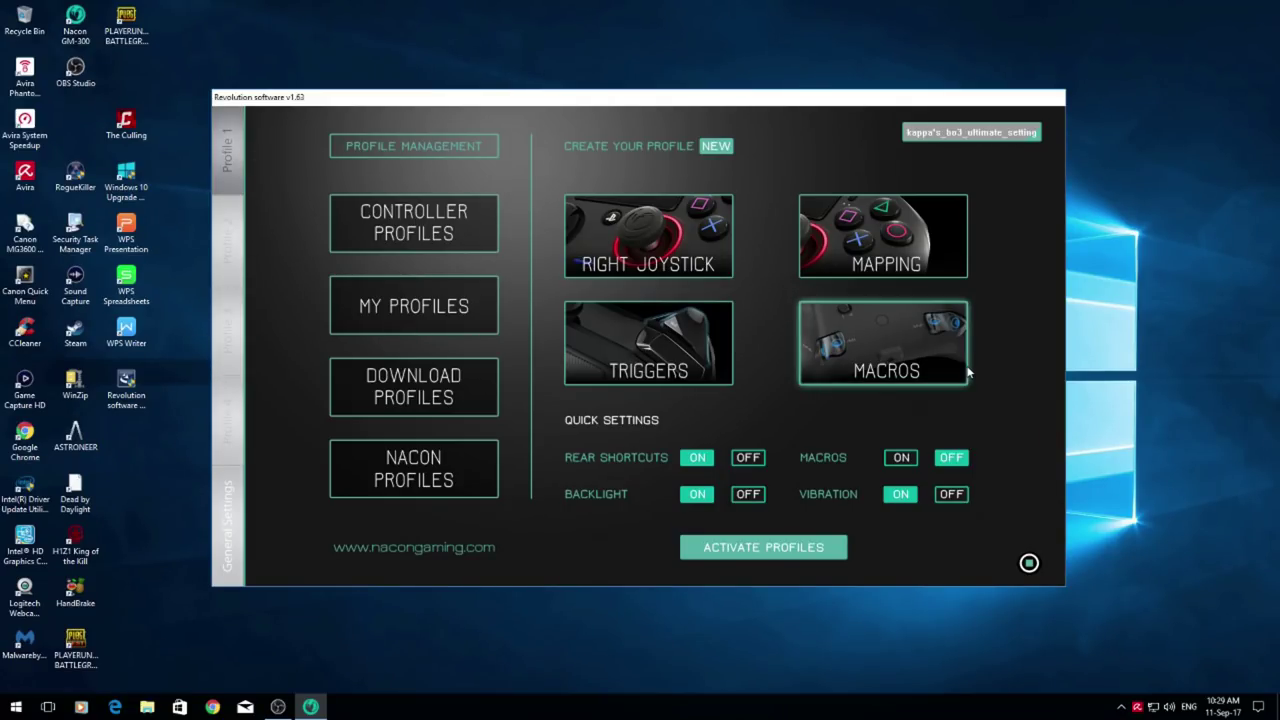